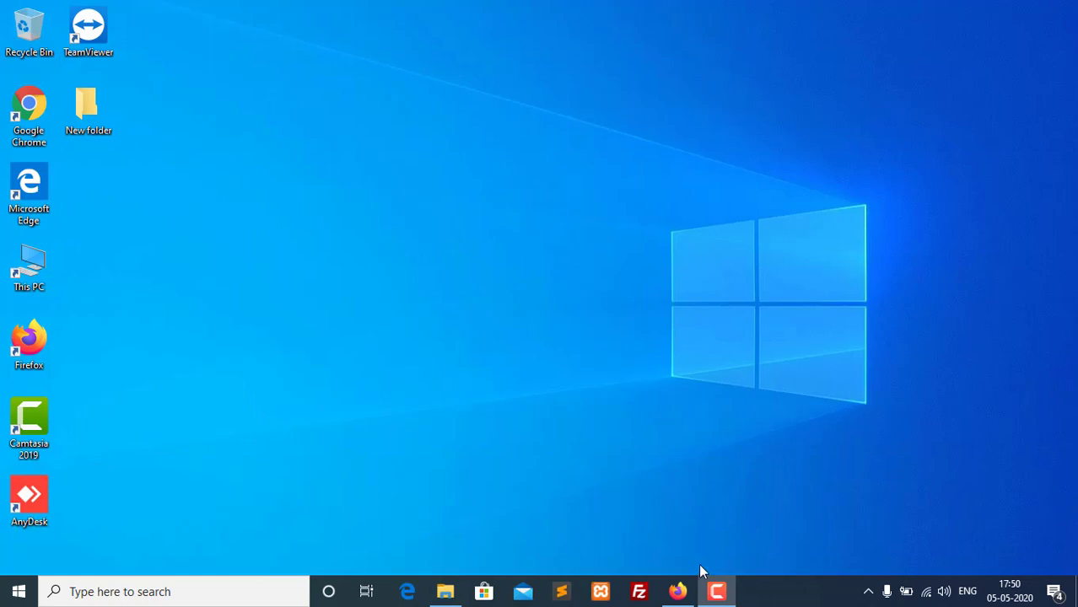
click(683, 590)
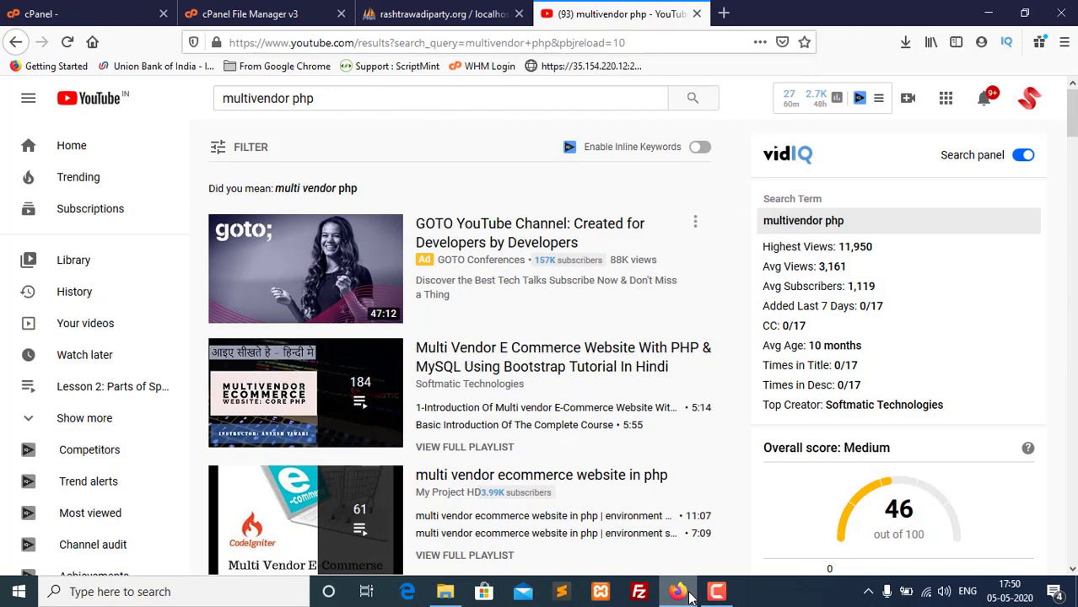
click(724, 14)
click(539, 42)
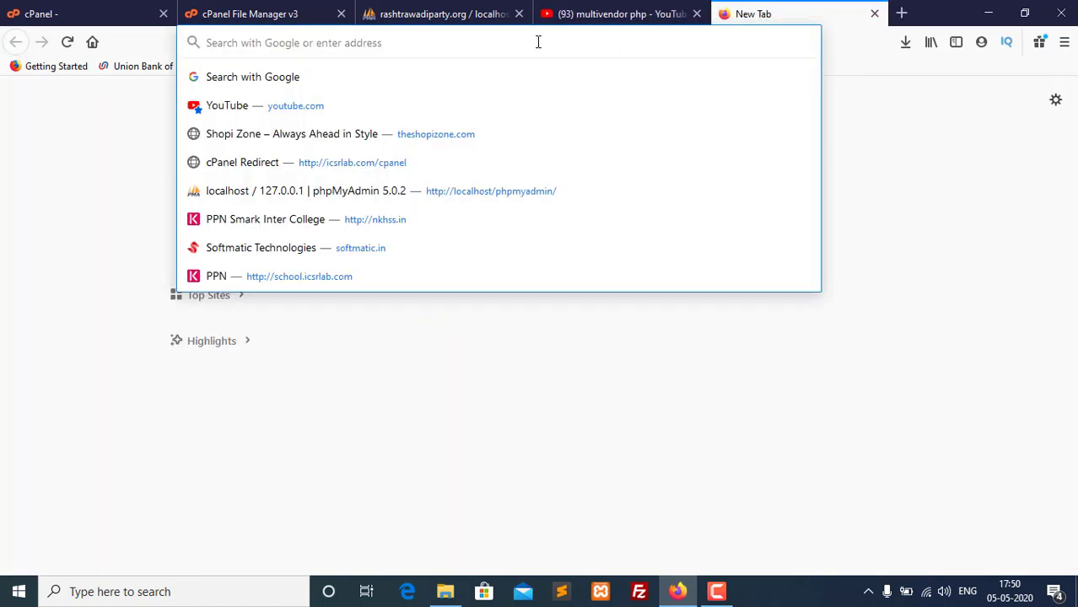
text(s://softmatic.in)
key(Return)
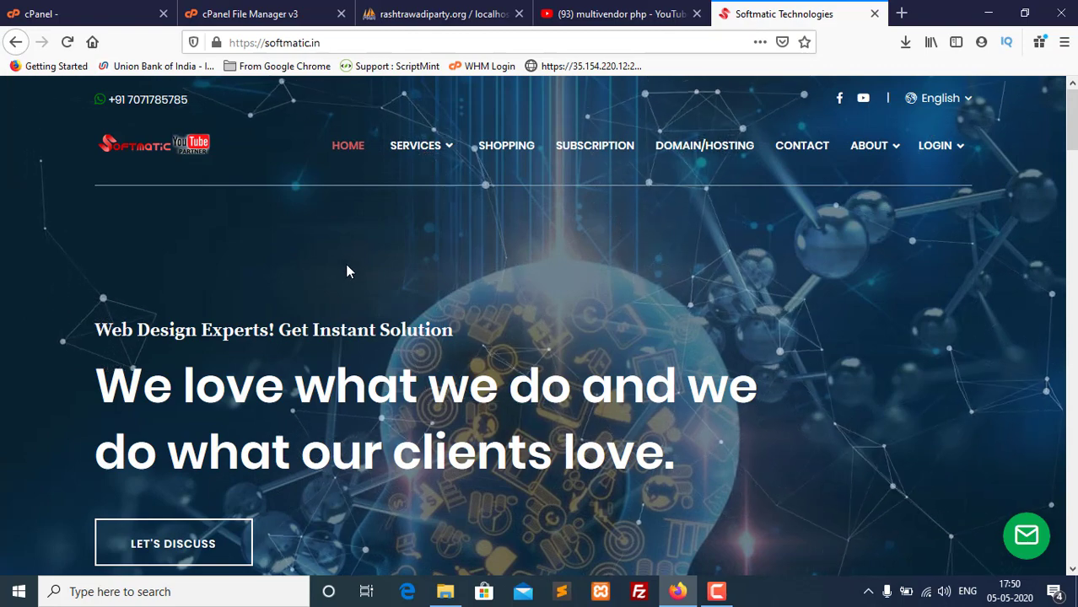
Step: Browse the latest products in the website's Shopping section and continue to the full product list
mouse_move(437, 158)
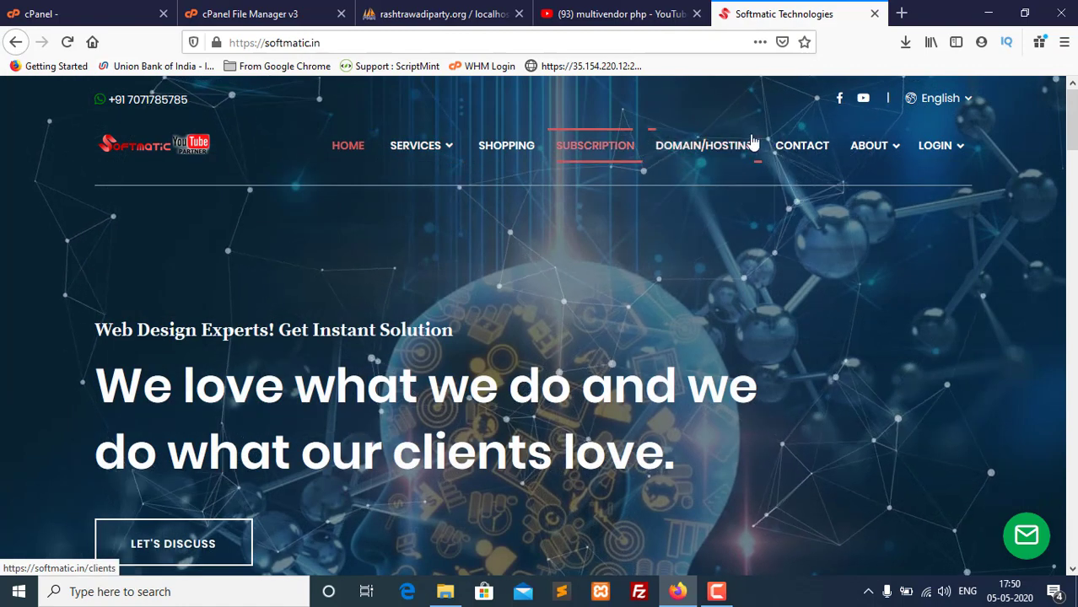
click(506, 146)
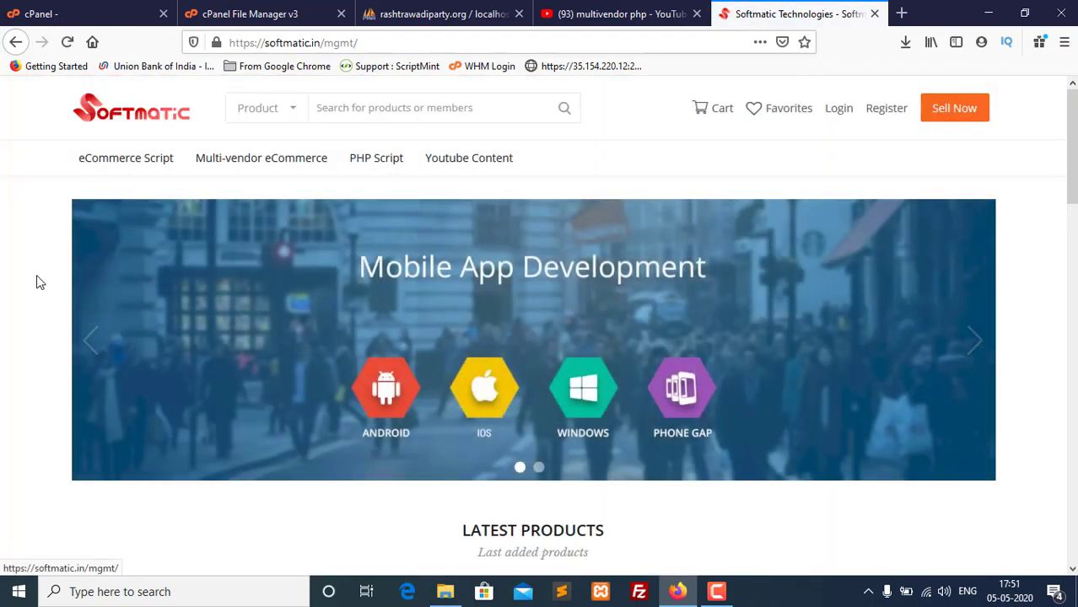
scroll(36, 281, down, 3)
scroll(35, 285, down, 3)
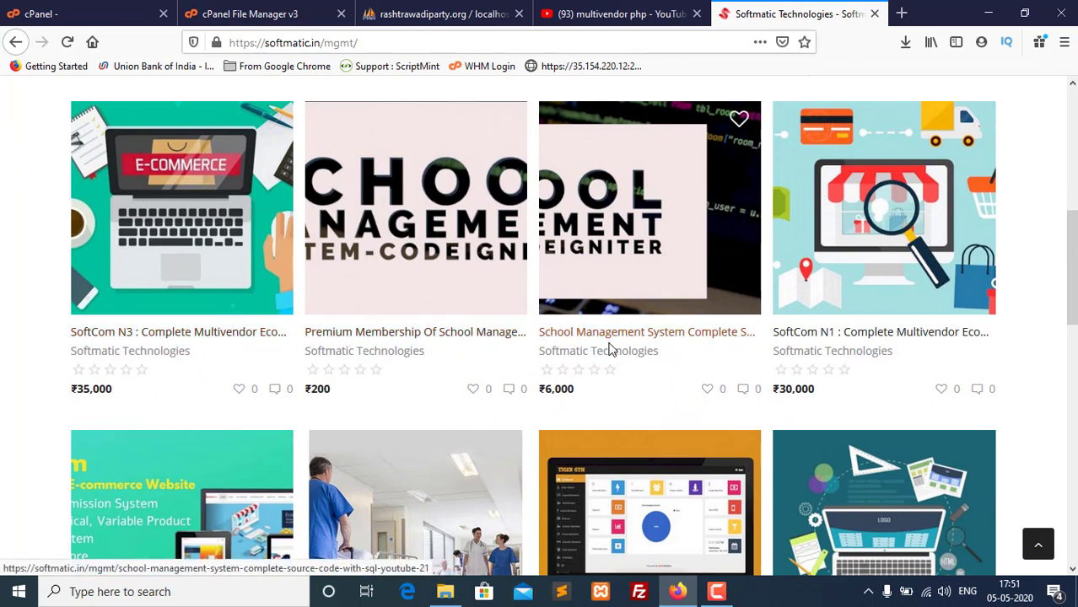
scroll(861, 321, down, 2)
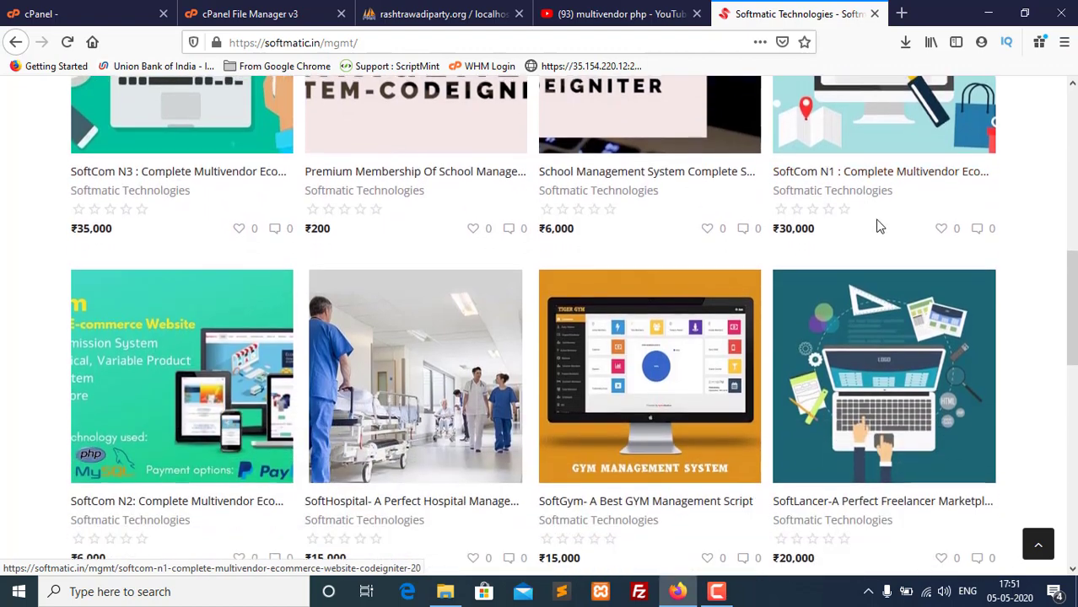
scroll(253, 455, down, 1)
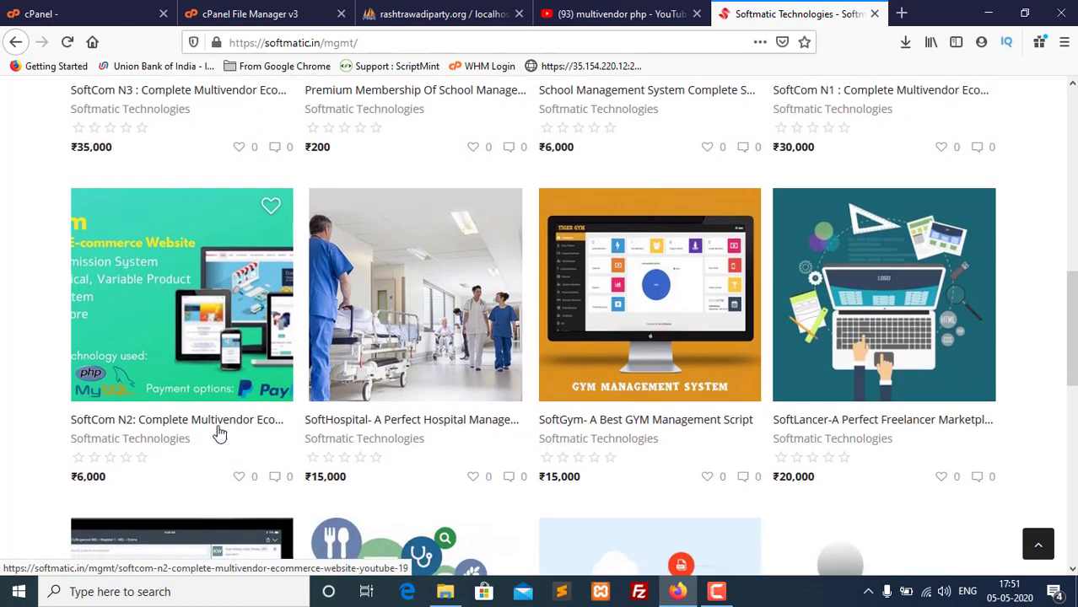
scroll(630, 356, down, 1)
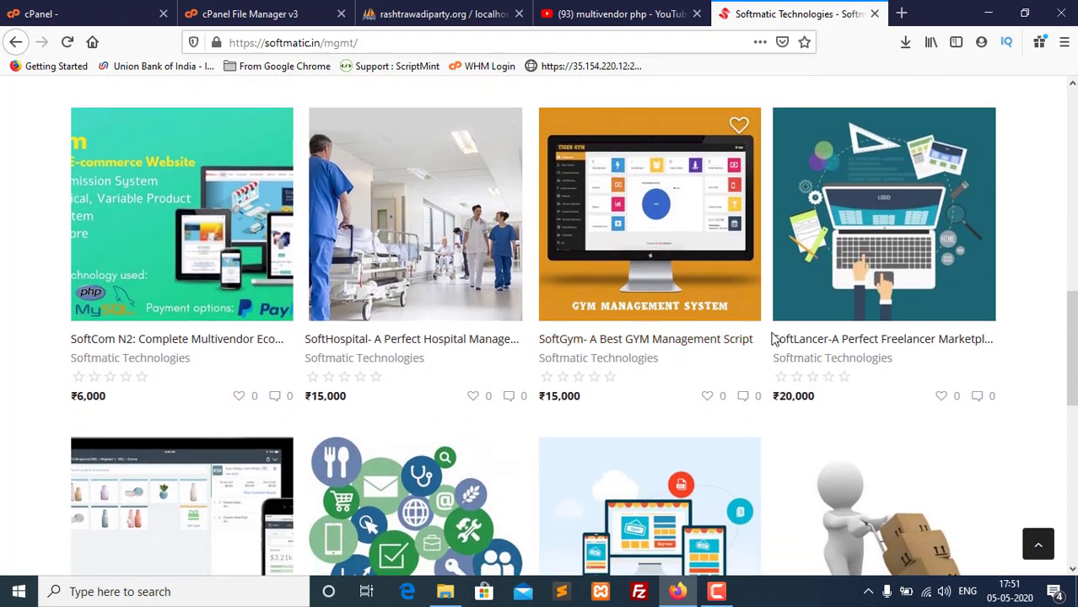
scroll(864, 327, down, 1)
scroll(200, 481, down, 2)
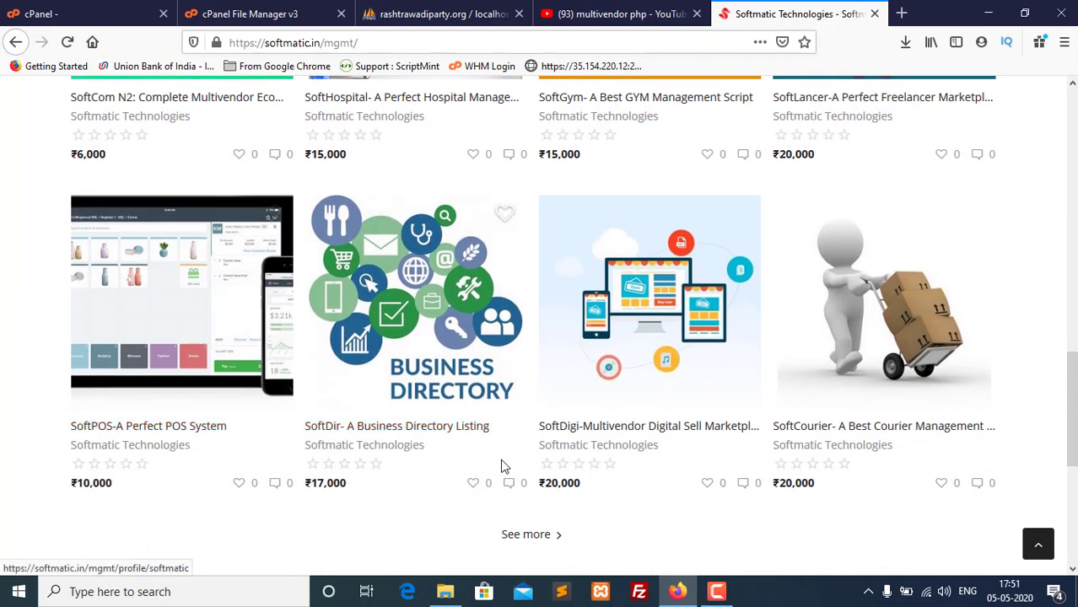
scroll(640, 455, down, 1)
scroll(640, 455, down, 2)
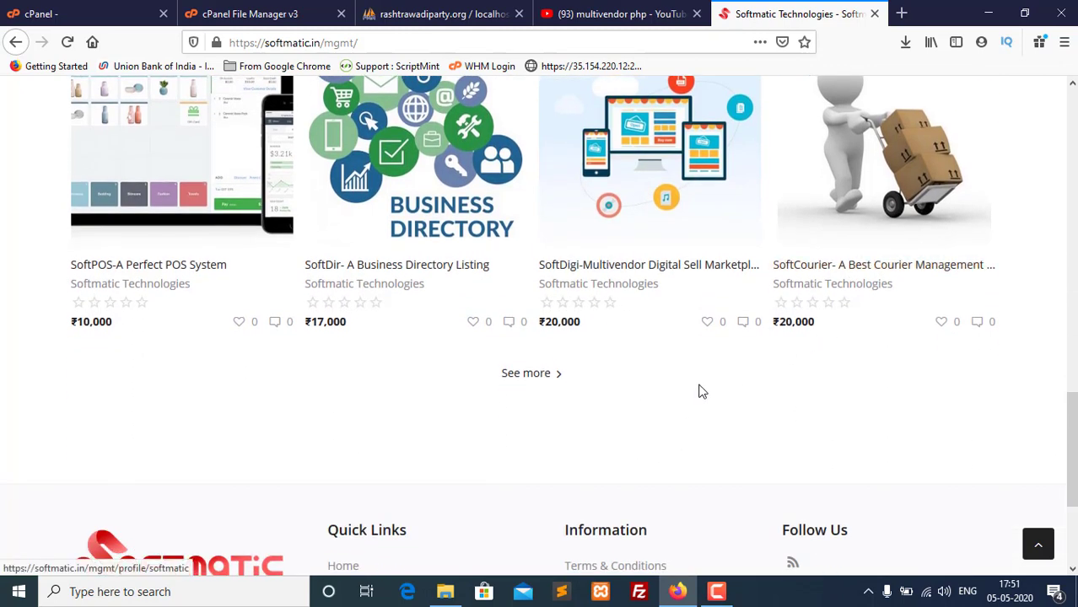
click(512, 383)
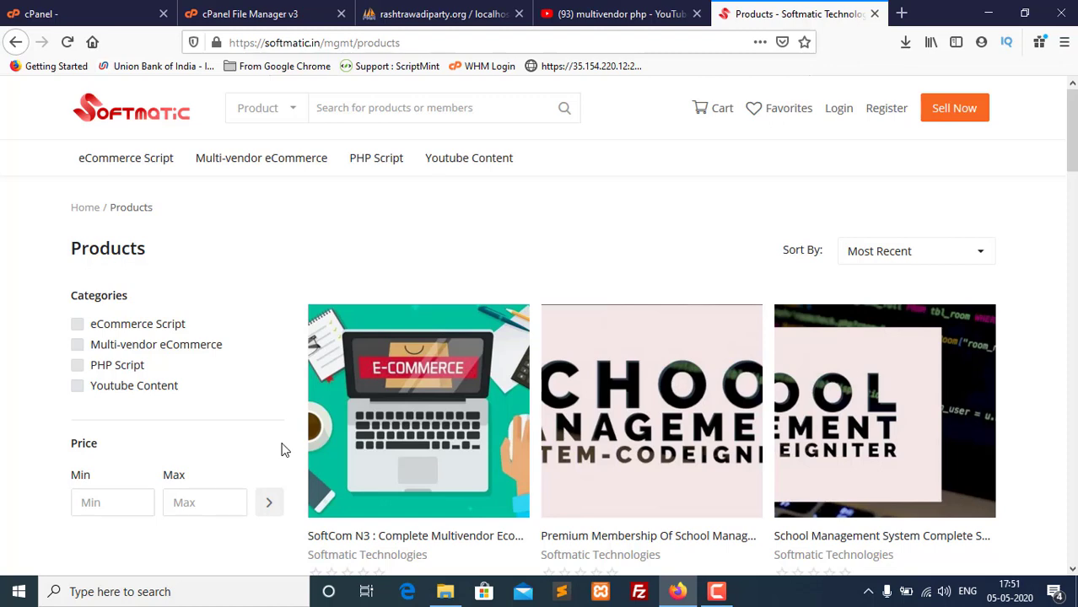
Step: Return to the YouTube results and rerun the search for "multivendor php"
click(633, 14)
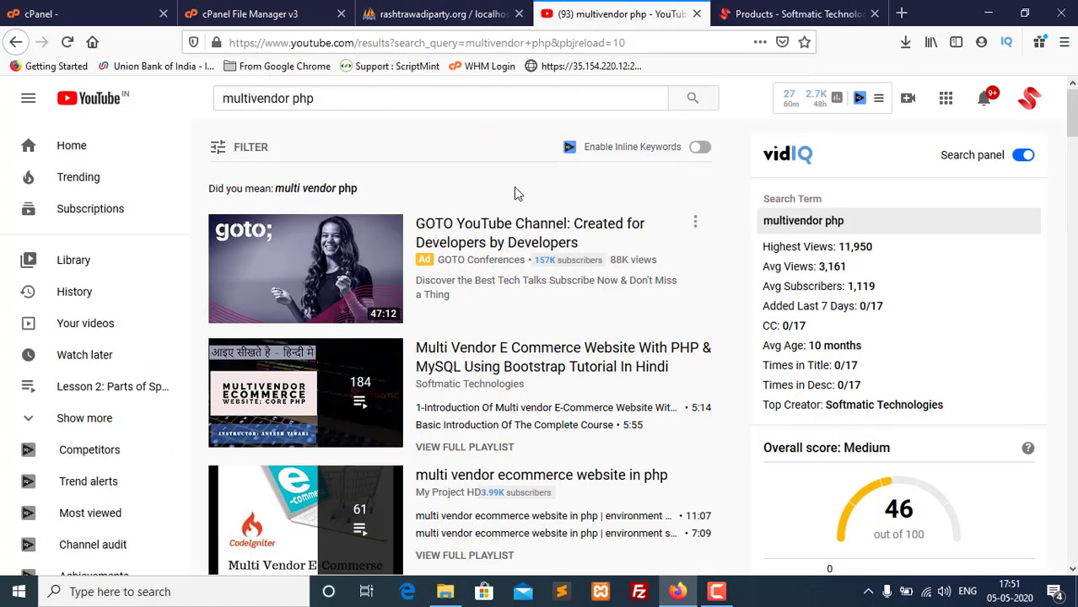
click(353, 100)
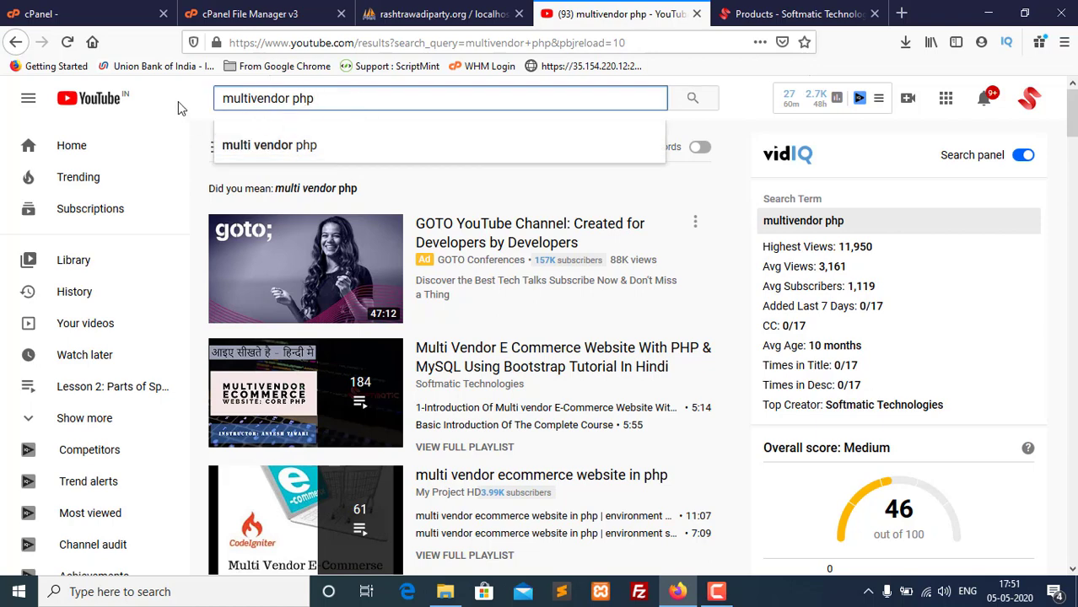
key(Return)
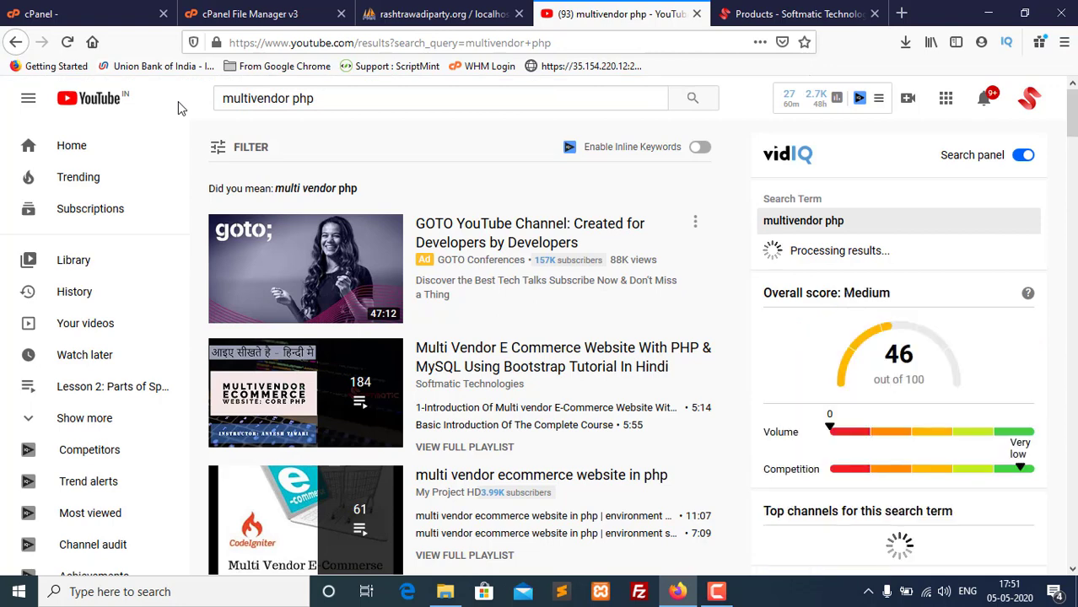
Step: Change the YouTube search to "multivendor ecommerce php" and look over the results
drag(349, 104, 211, 108)
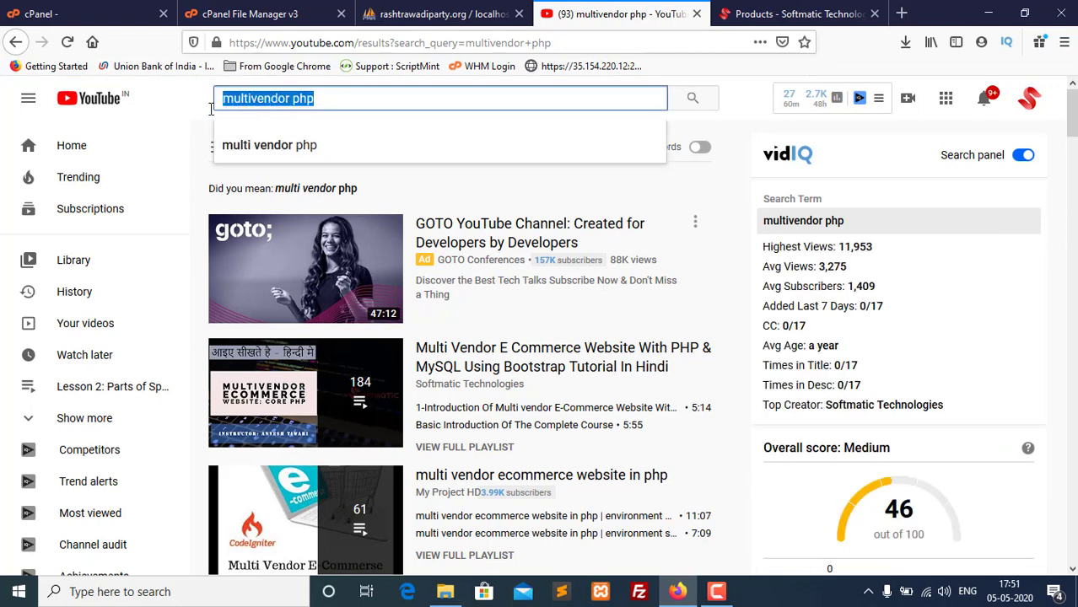
click(365, 101)
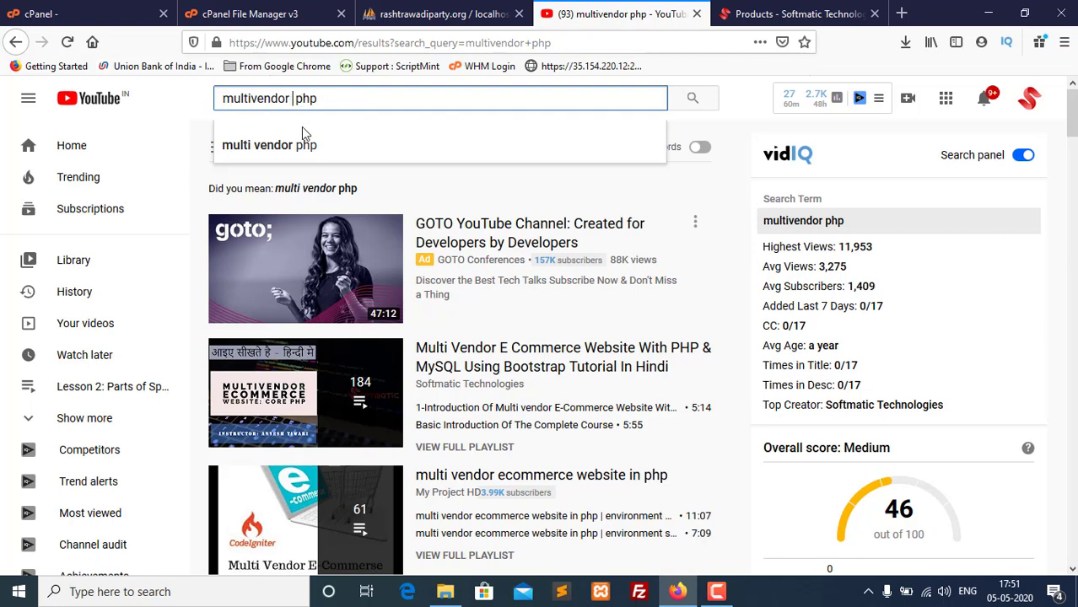
text(ecomm )
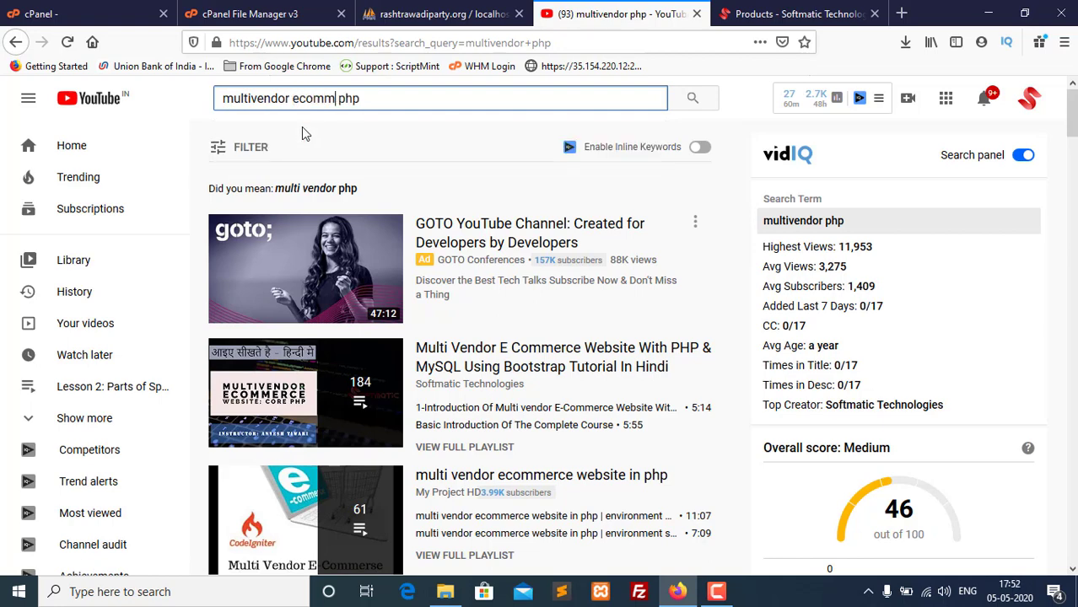
text(erce)
key(Return)
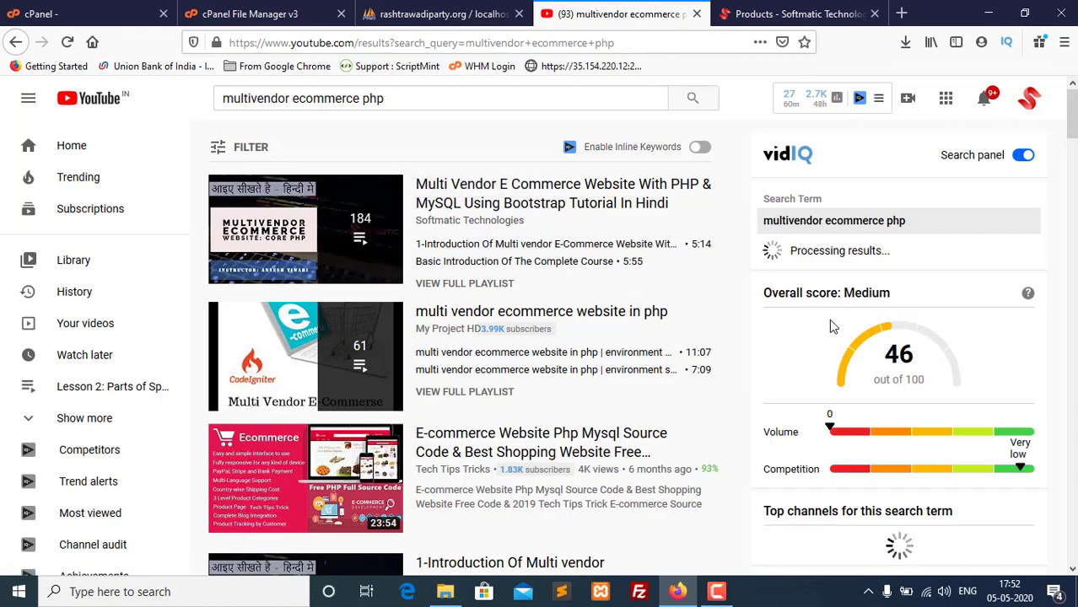
scroll(831, 329, down, 1)
scroll(901, 154, up, 1)
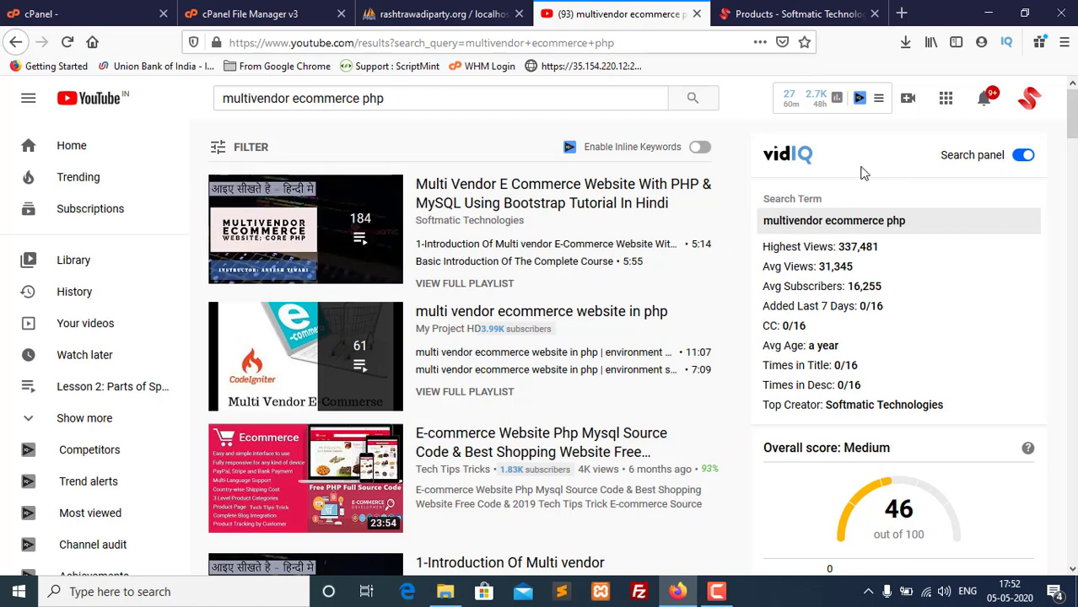
Step: Go back to the Softmatic website's home page and reopen its Shopping section
click(783, 10)
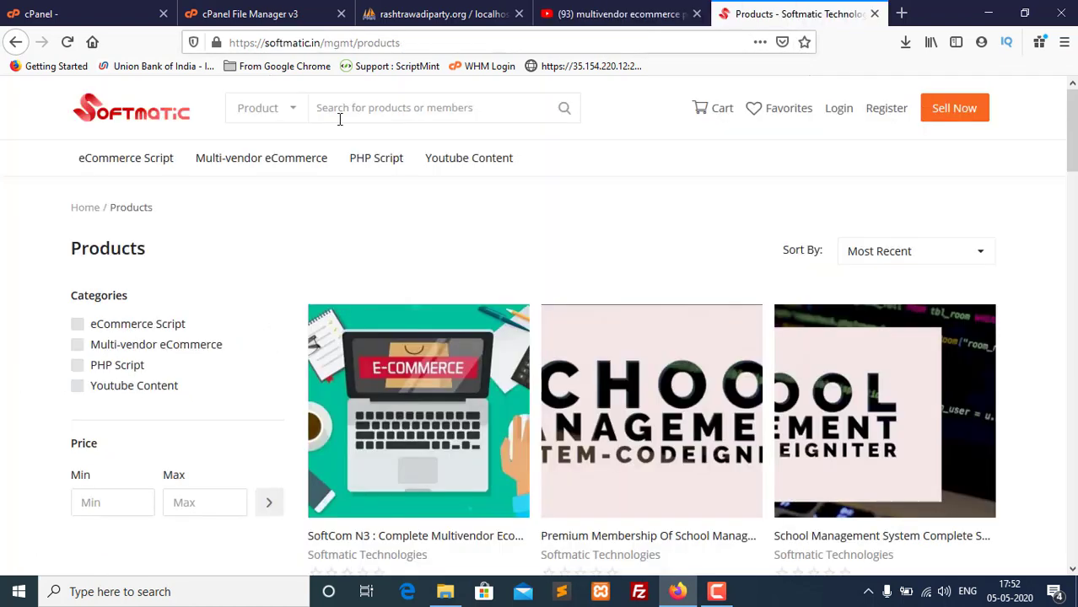
click(123, 119)
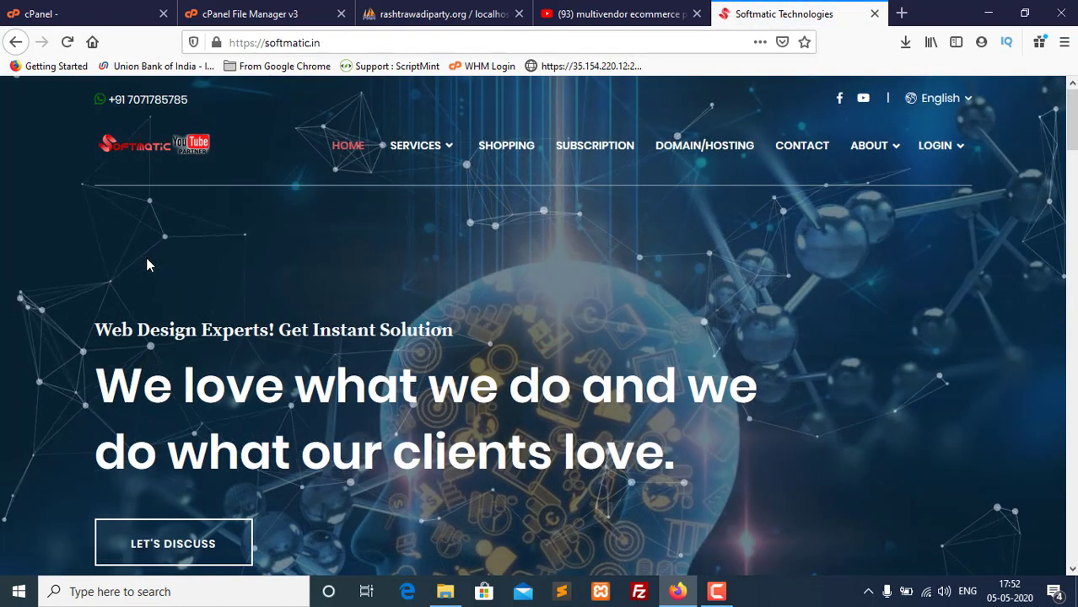
key(ctrl+shift+Tab)
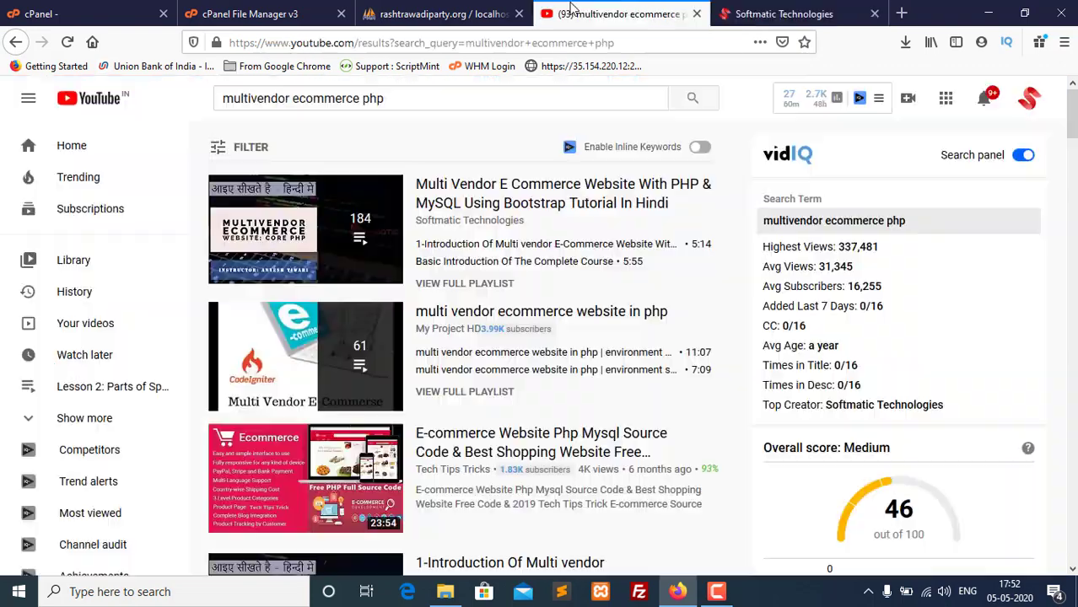
key(ctrl+Tab)
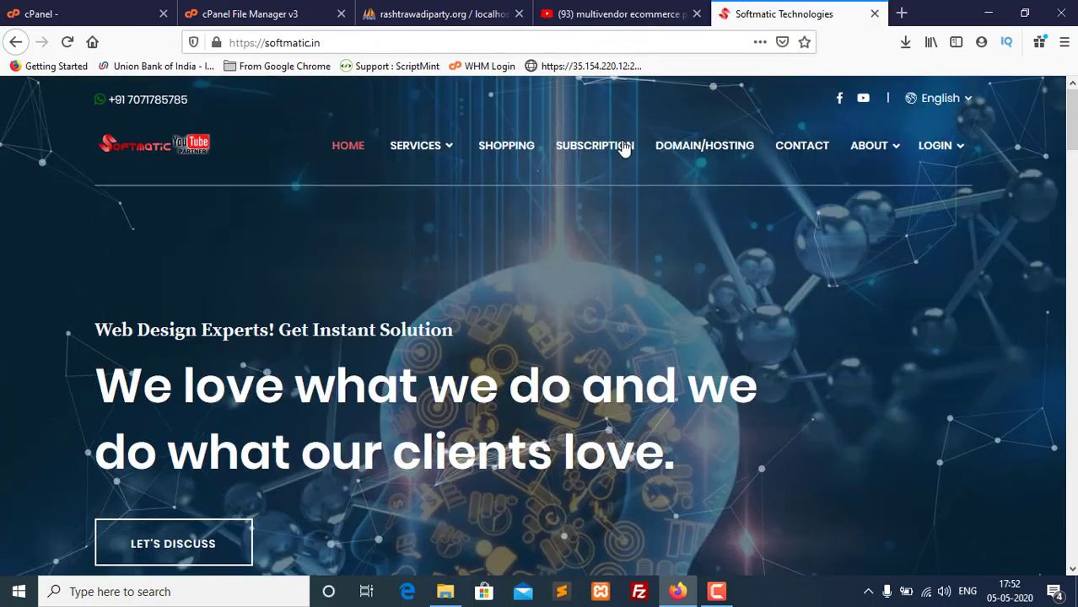
click(514, 145)
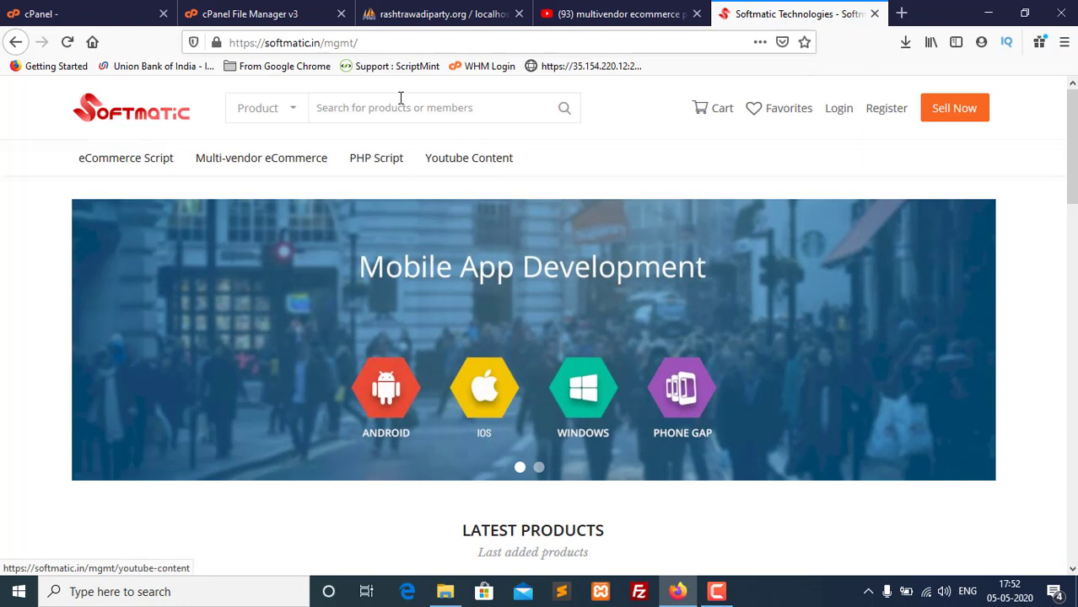
Step: Search the store for "soft" and open the suggested product "Softkit- A Perfect School Management Application"
click(397, 98)
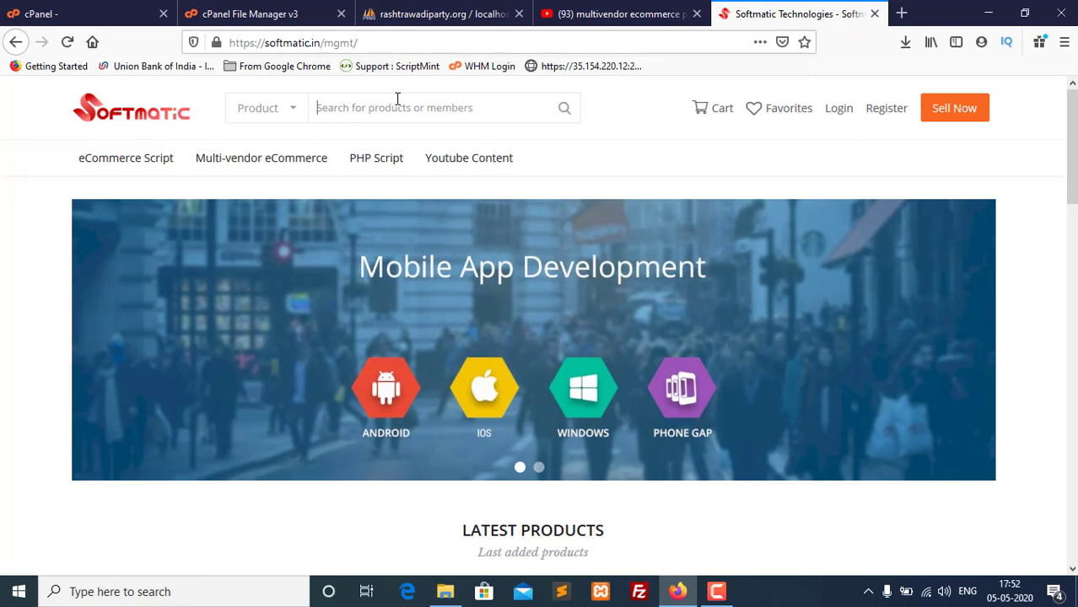
text(sapf)
key(BackSpace)
key(BackSpace)
key(BackSpace)
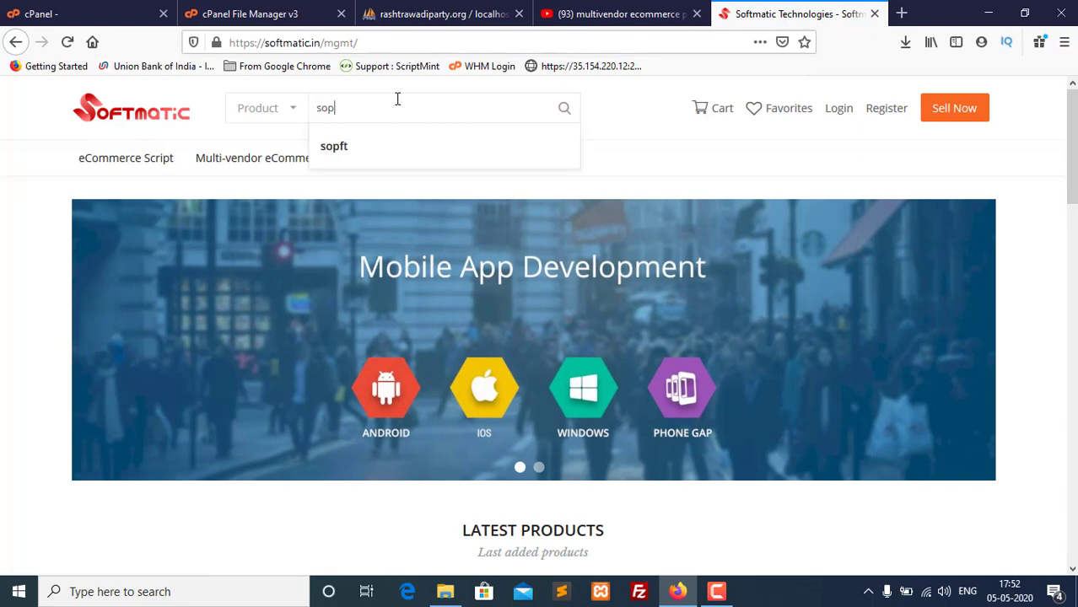
text(oft)
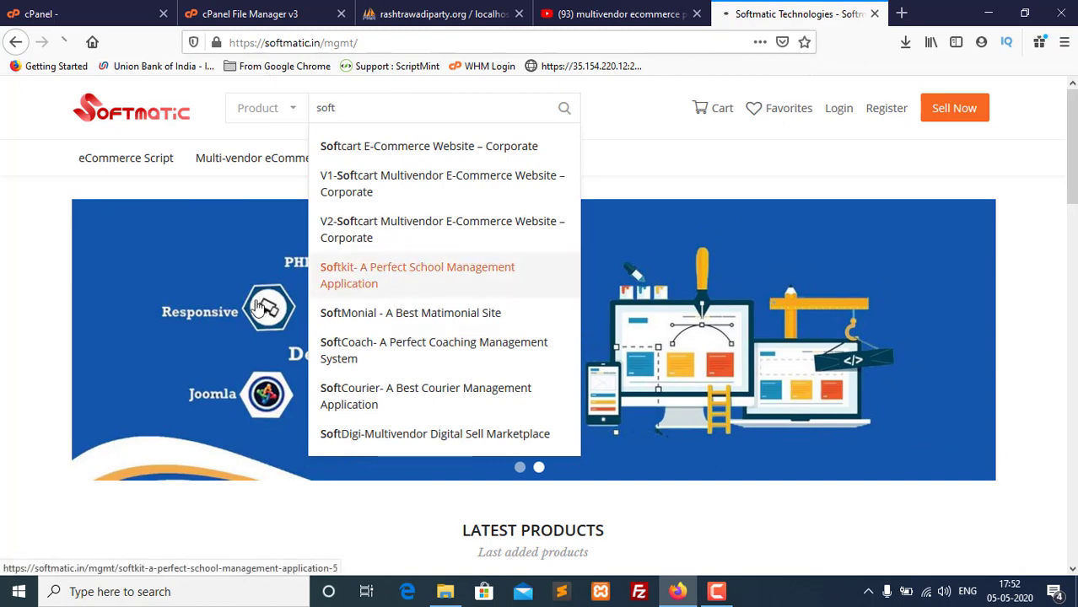
click(409, 282)
Step: Add the Softkit school management application to the cart and continue to checkout
scroll(529, 305, down, 3)
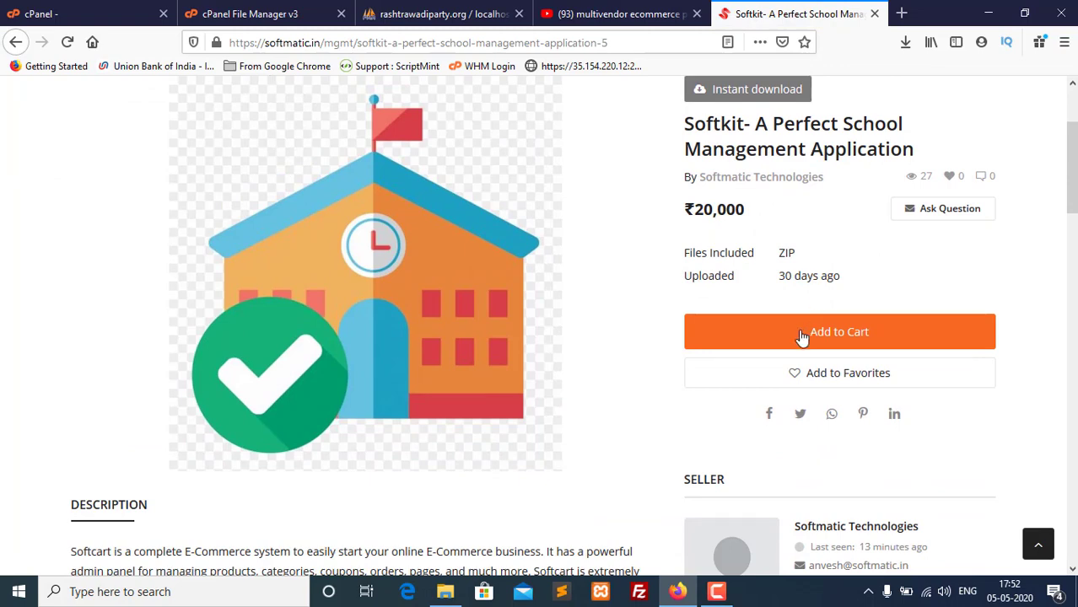
click(775, 336)
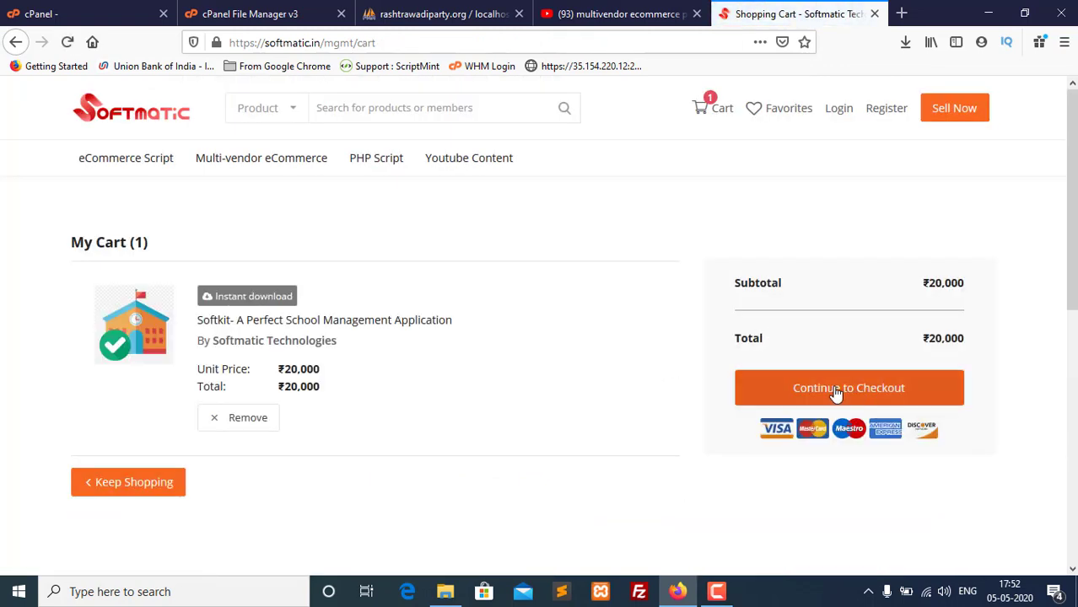
click(836, 392)
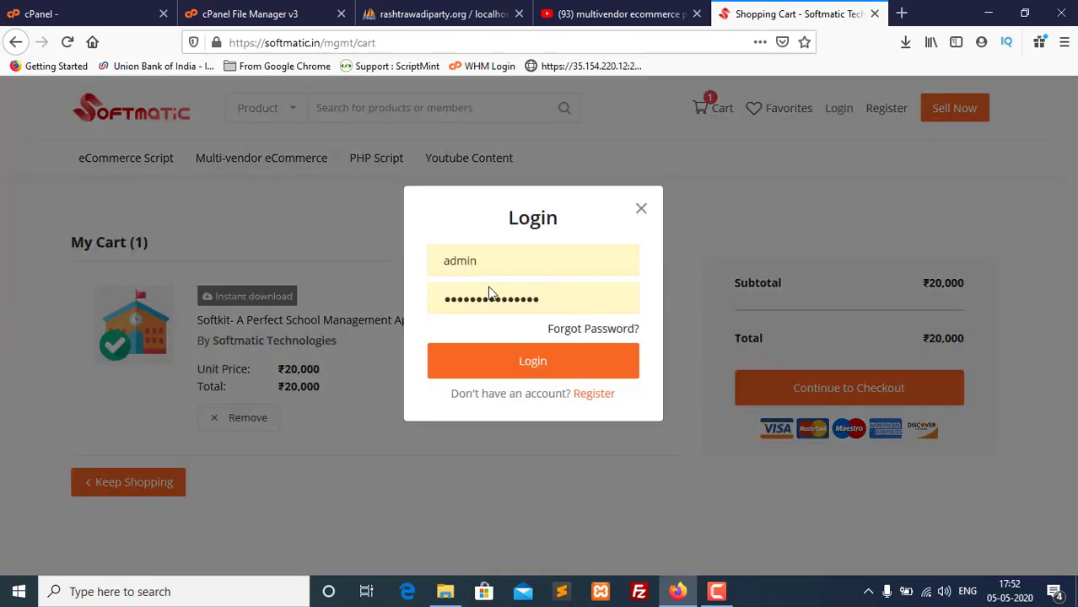
Step: Clear the prefilled email address in the login form and go to the registration form's username field instead
drag(528, 262, 342, 267)
key(BackSpace)
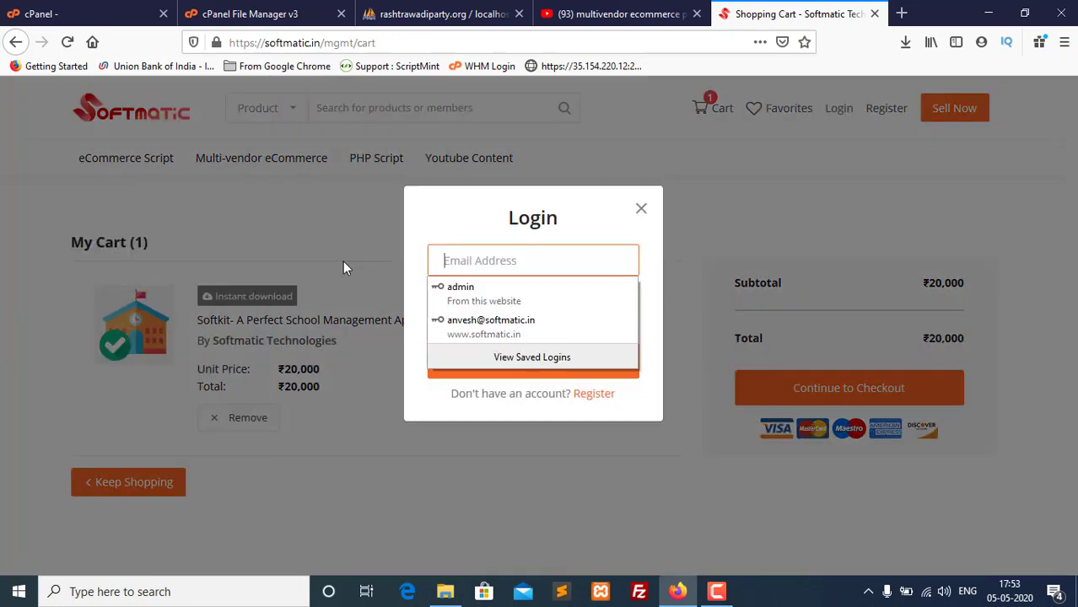
click(592, 403)
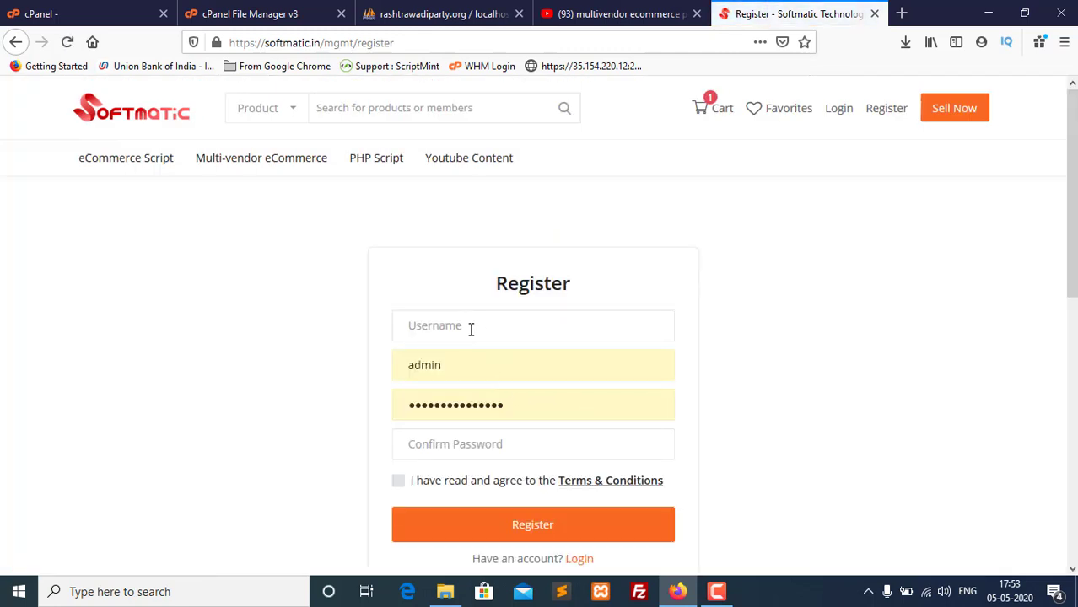
click(470, 328)
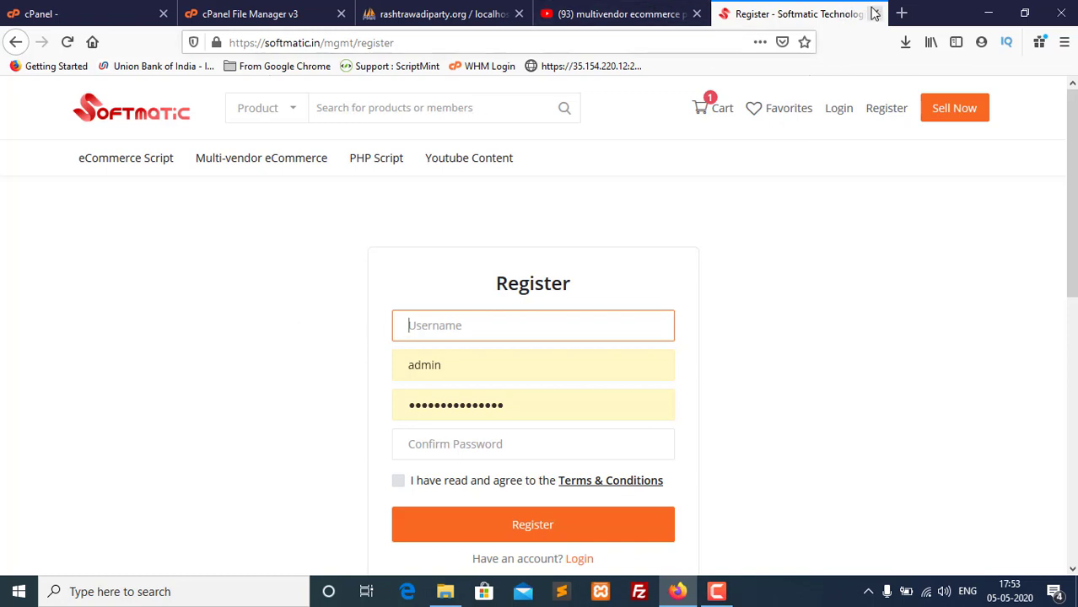
Step: Open the softmatic.in home page in a new browser tab, then return to the store's registration page
click(902, 13)
text(so)
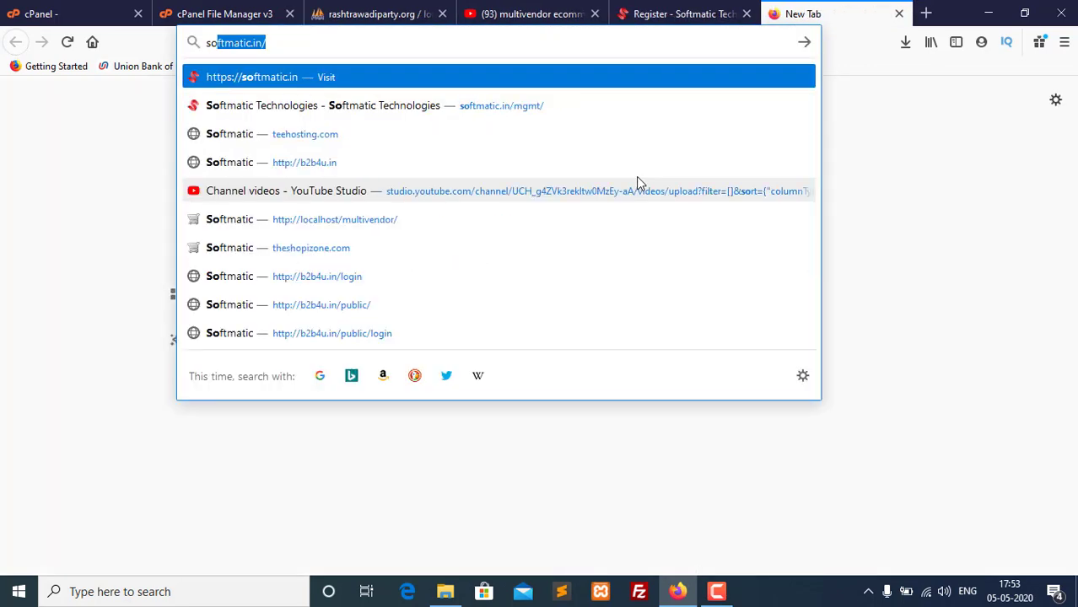
key(Return)
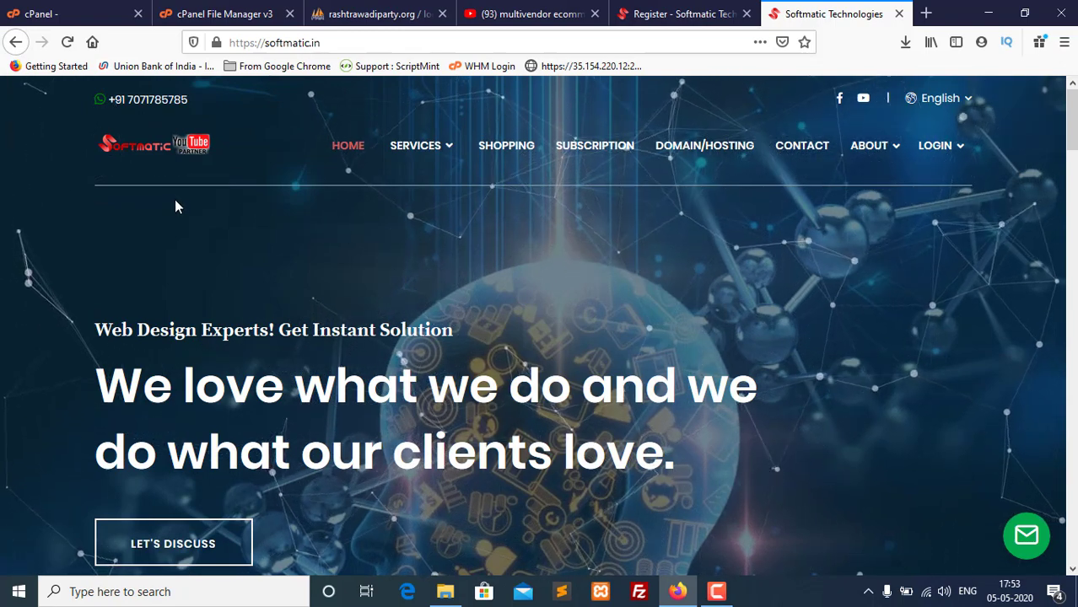
click(658, 14)
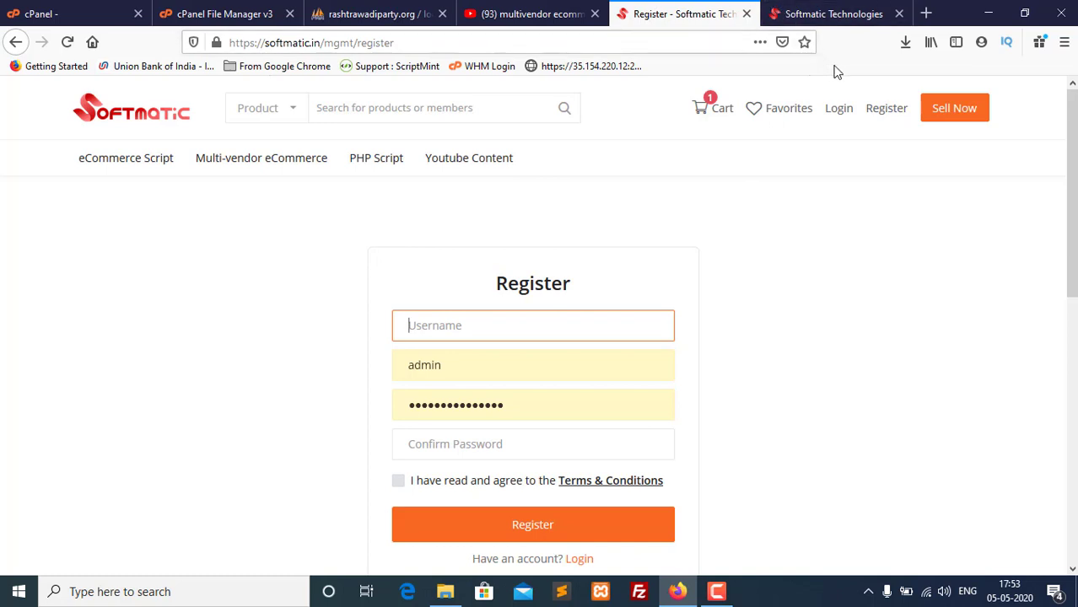
Step: Open nkhss.in in a new browser tab and log in with the account username and password
click(926, 13)
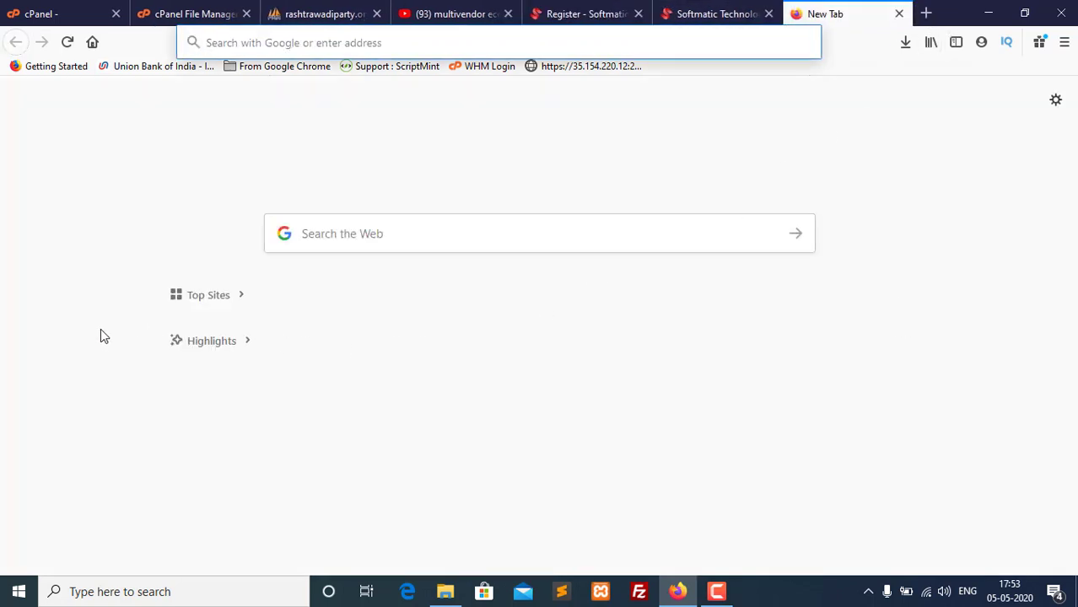
text(nkhss.in/)
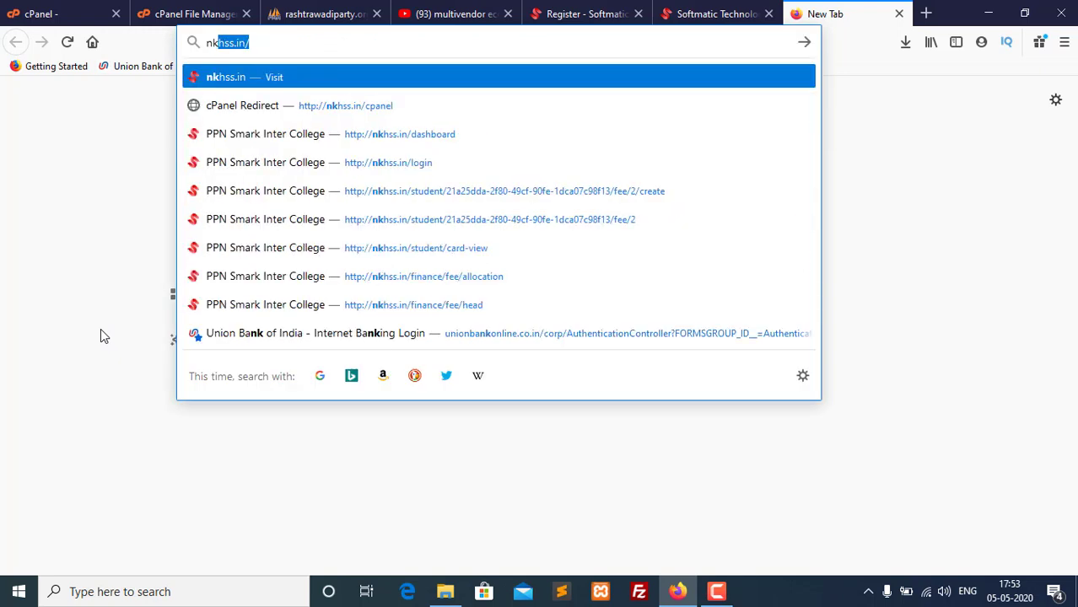
key(Return)
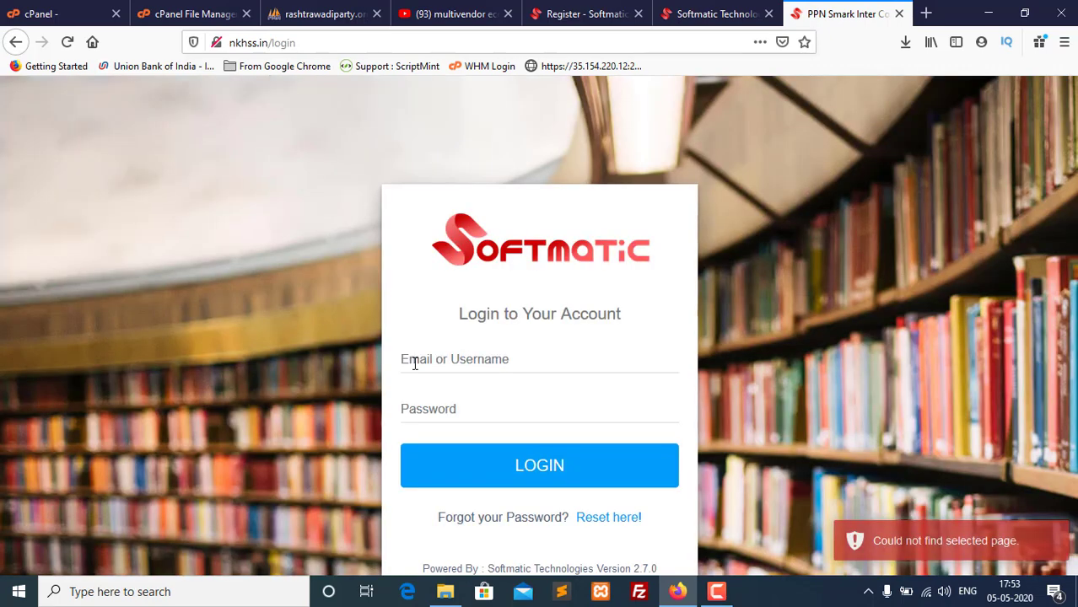
click(414, 362)
click(455, 416)
click(517, 465)
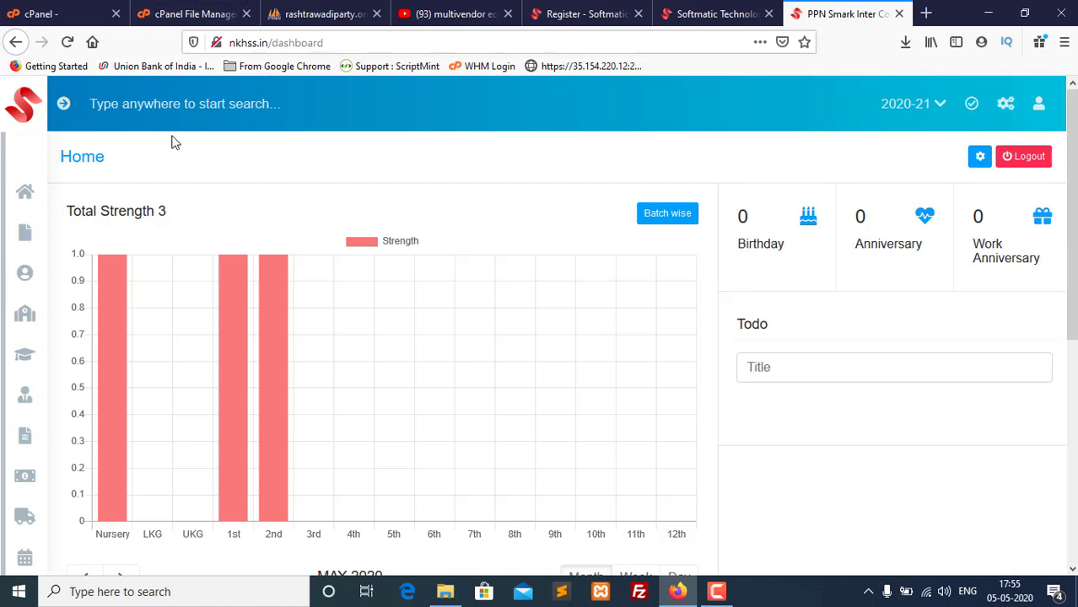
Step: Expand the navigation sidebar and look over the dashboard's chart, calendar and module list
click(64, 106)
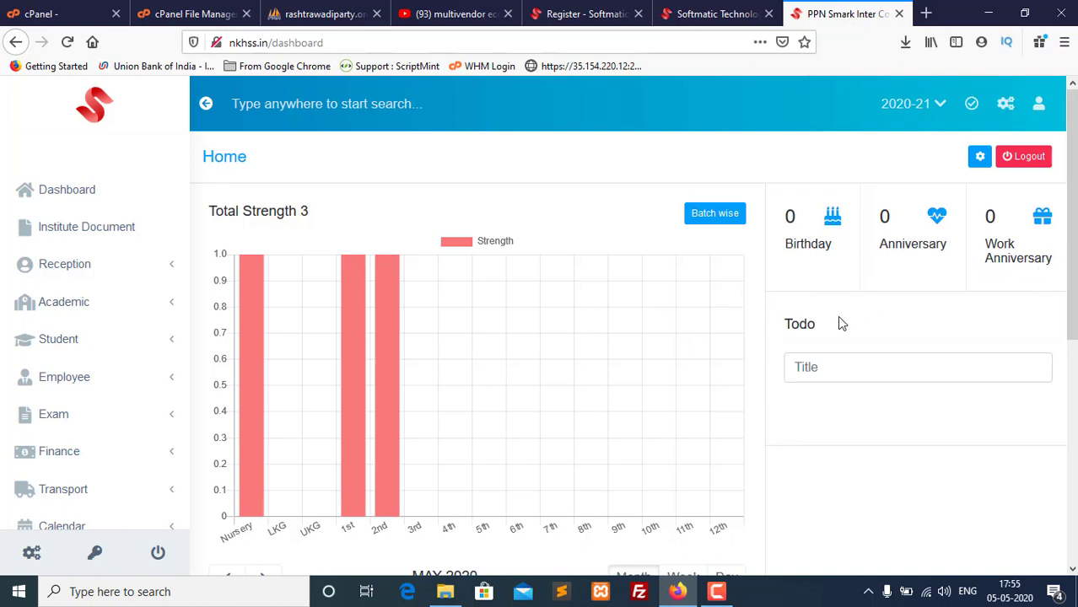
scroll(680, 337, down, 3)
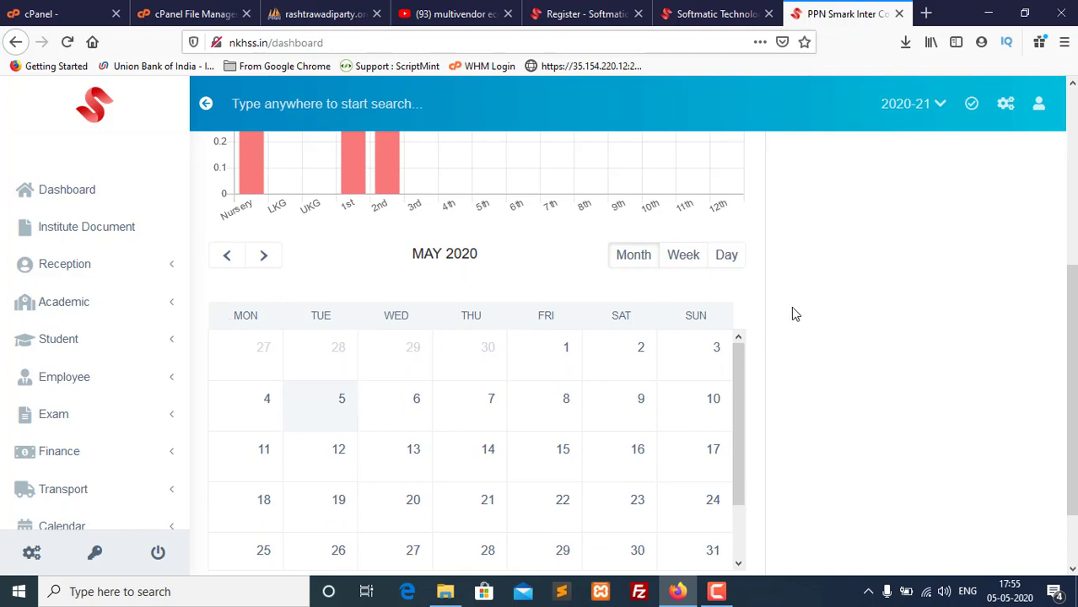
scroll(789, 312, down, 1)
scroll(776, 308, up, 4)
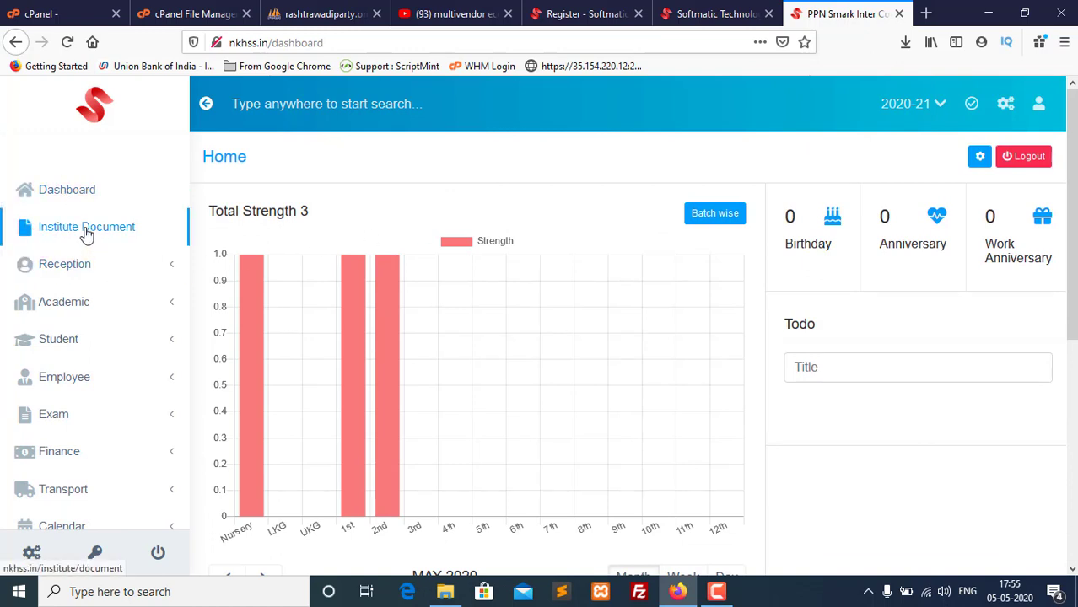
click(108, 266)
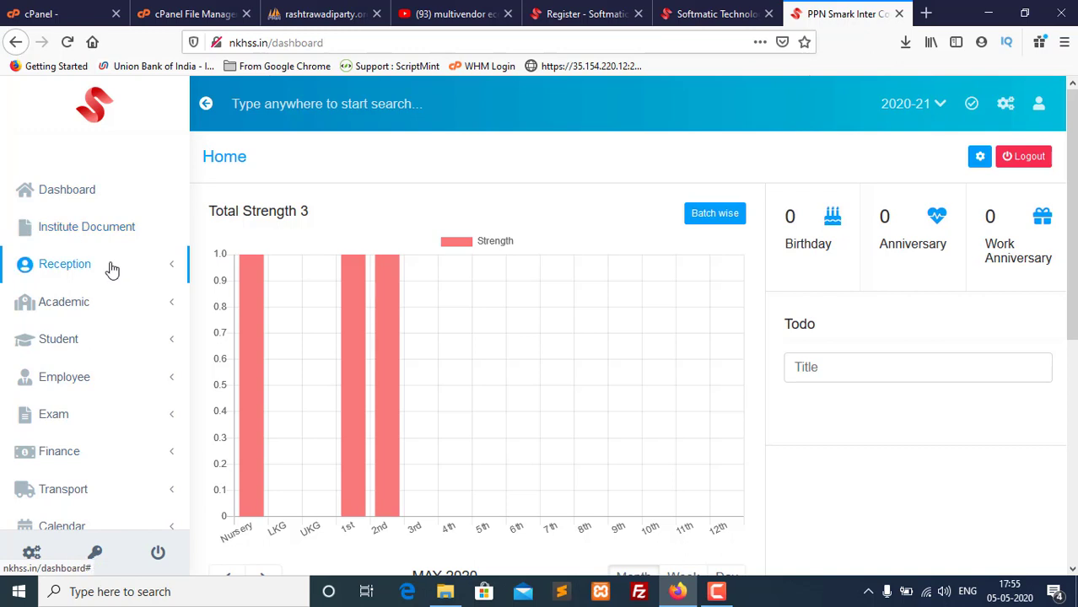
scroll(105, 265, down, 3)
scroll(88, 264, up, 3)
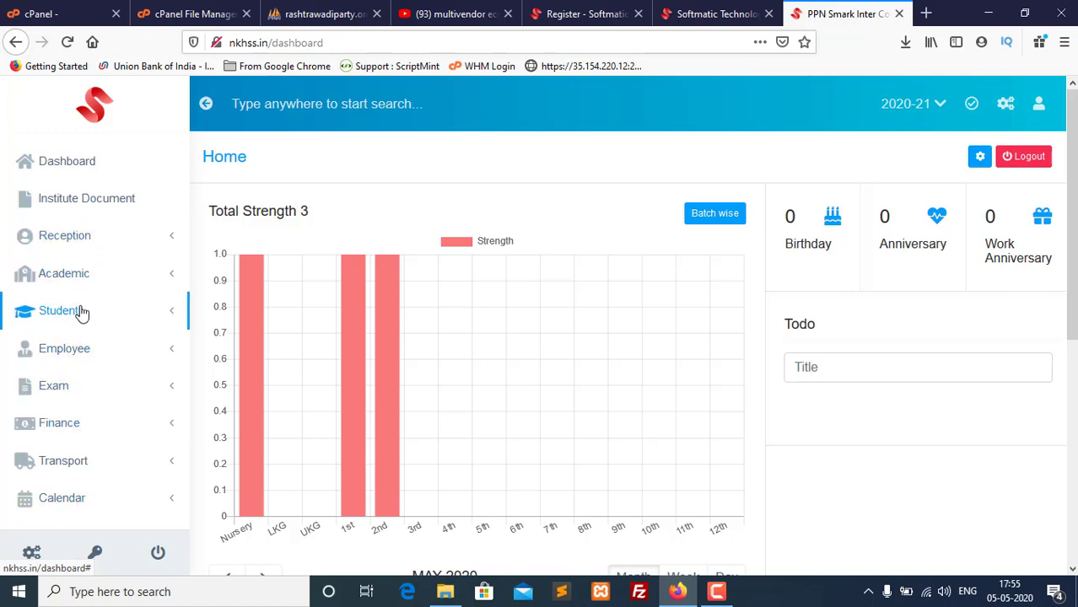
Step: Open the Course list under Academic and view its second page
click(82, 276)
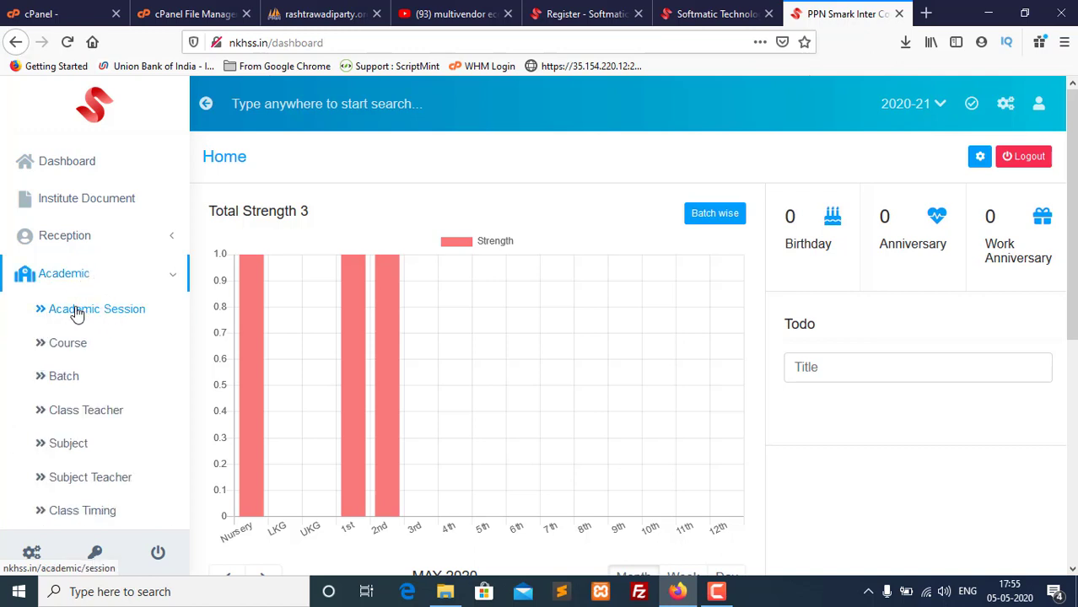
click(919, 106)
click(81, 349)
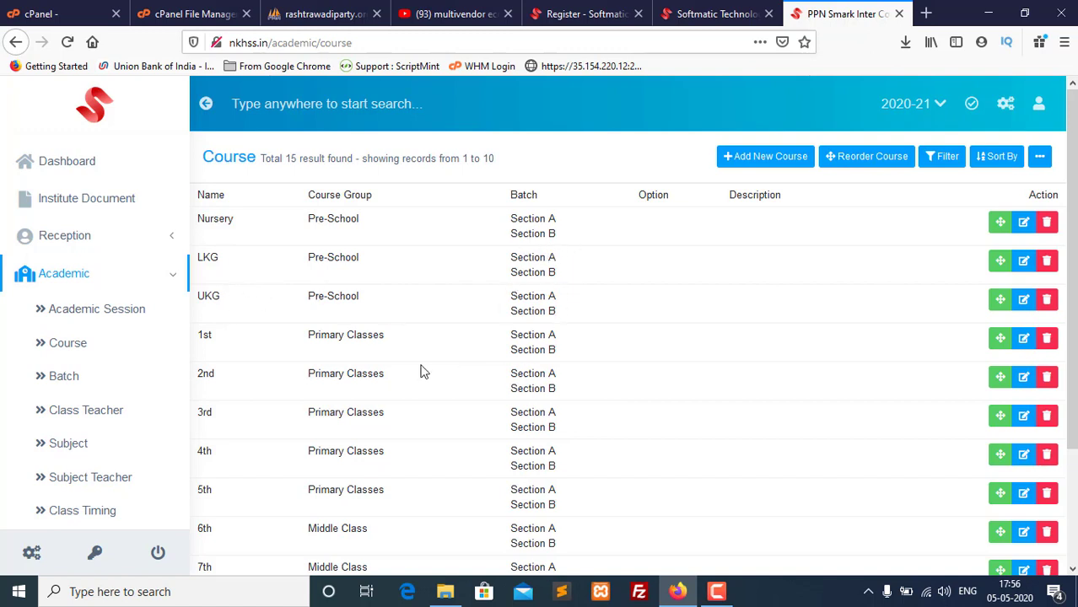
scroll(240, 293, down, 2)
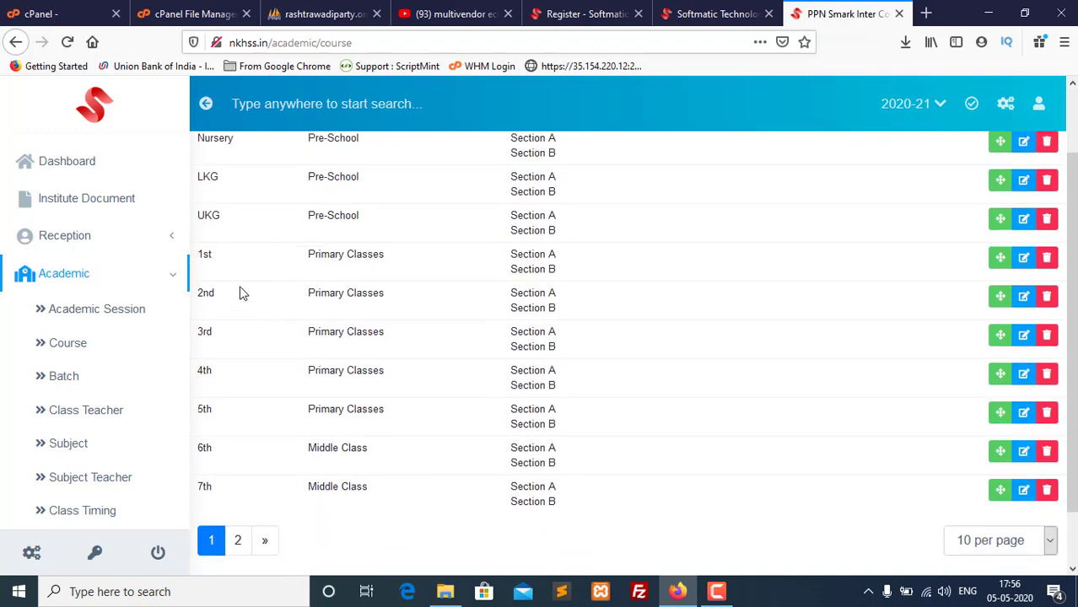
click(238, 540)
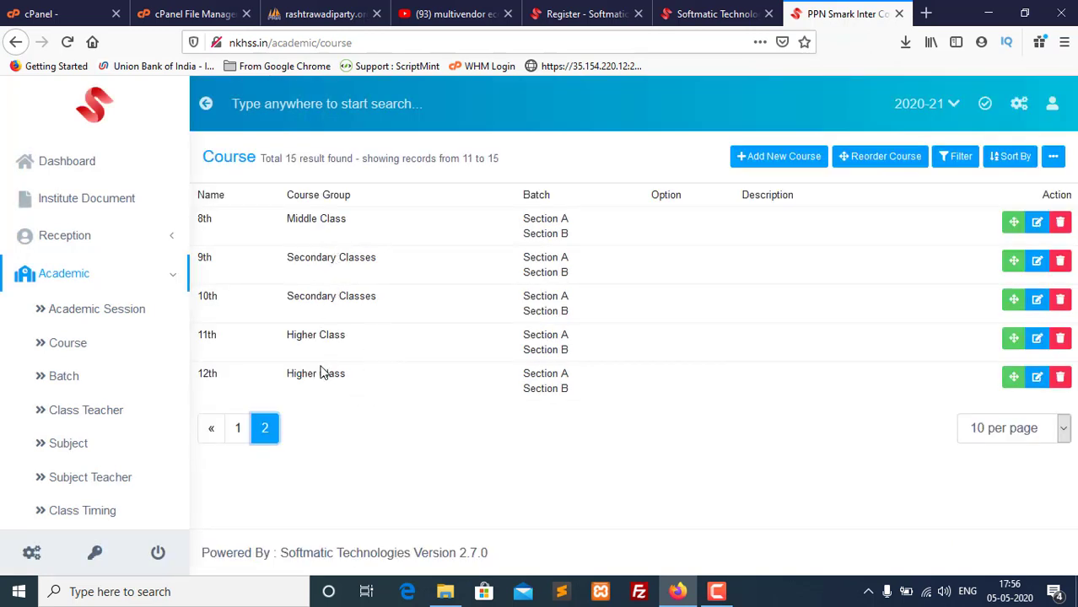
Step: Open the Batch list and filter it by the 1st course
click(79, 372)
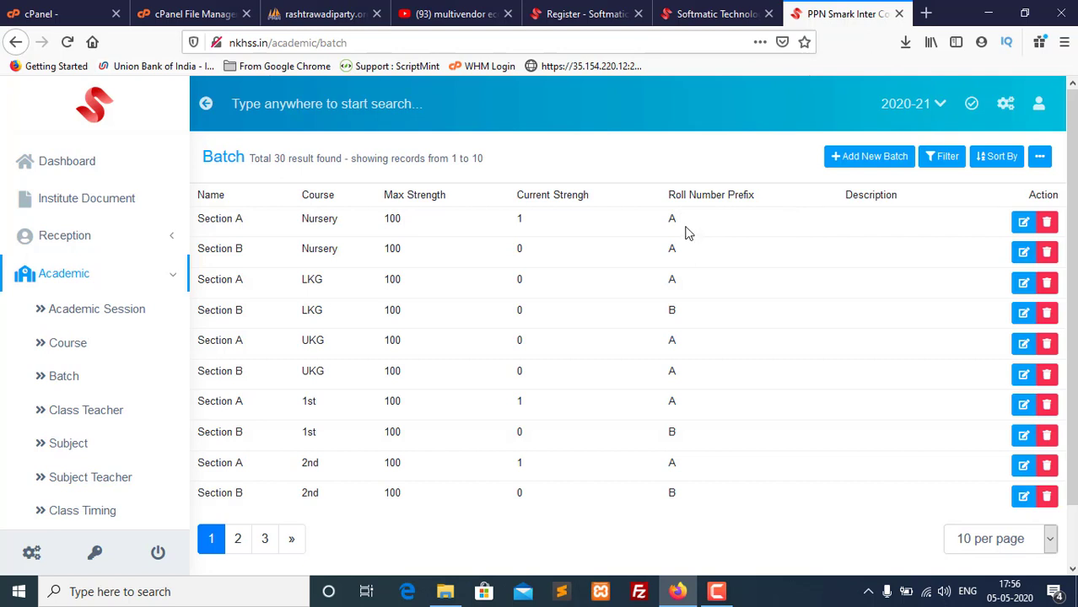
click(866, 157)
click(942, 156)
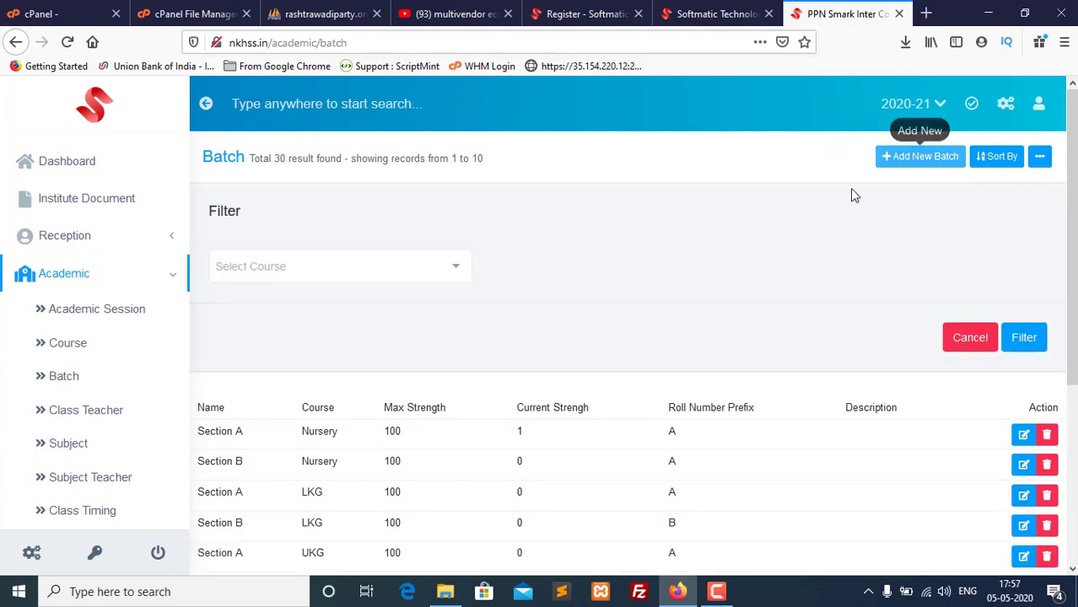
click(333, 264)
click(321, 325)
click(597, 295)
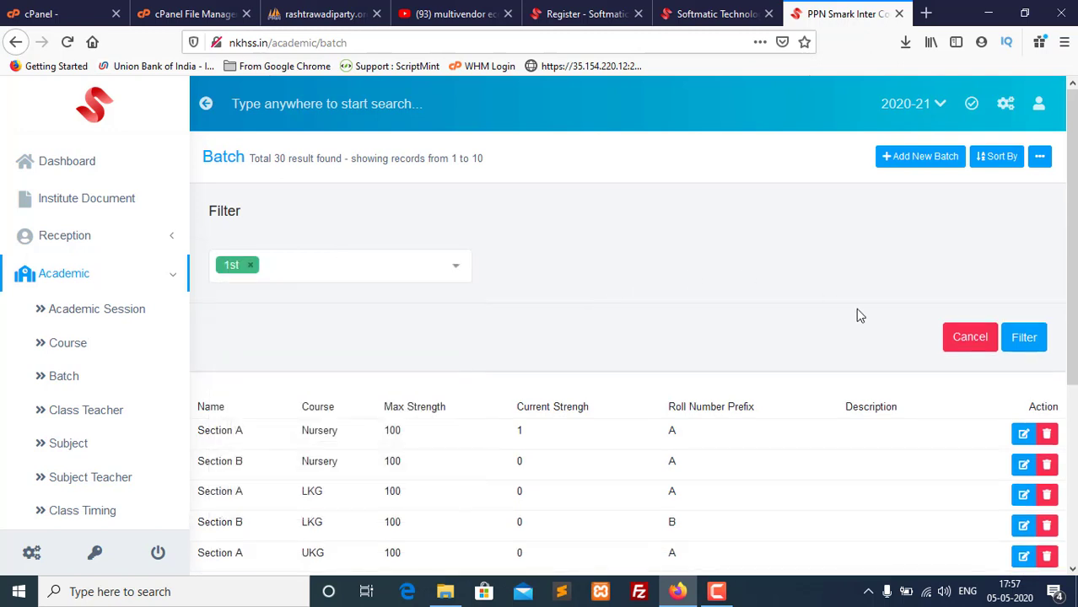
click(1021, 336)
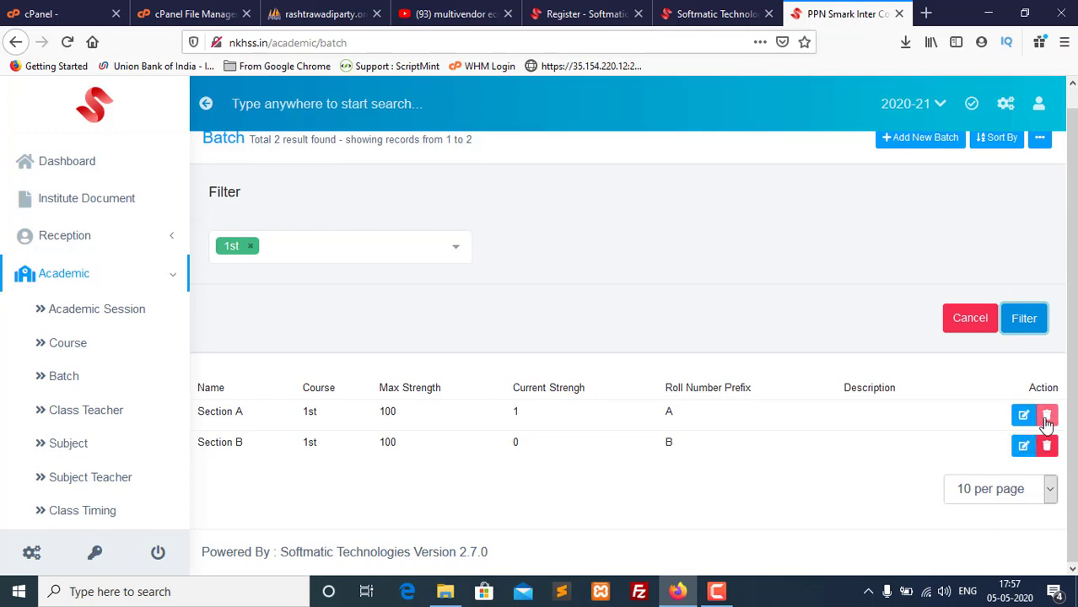
Step: Open the Class Teacher page and look through the sections of the primary classes
click(80, 411)
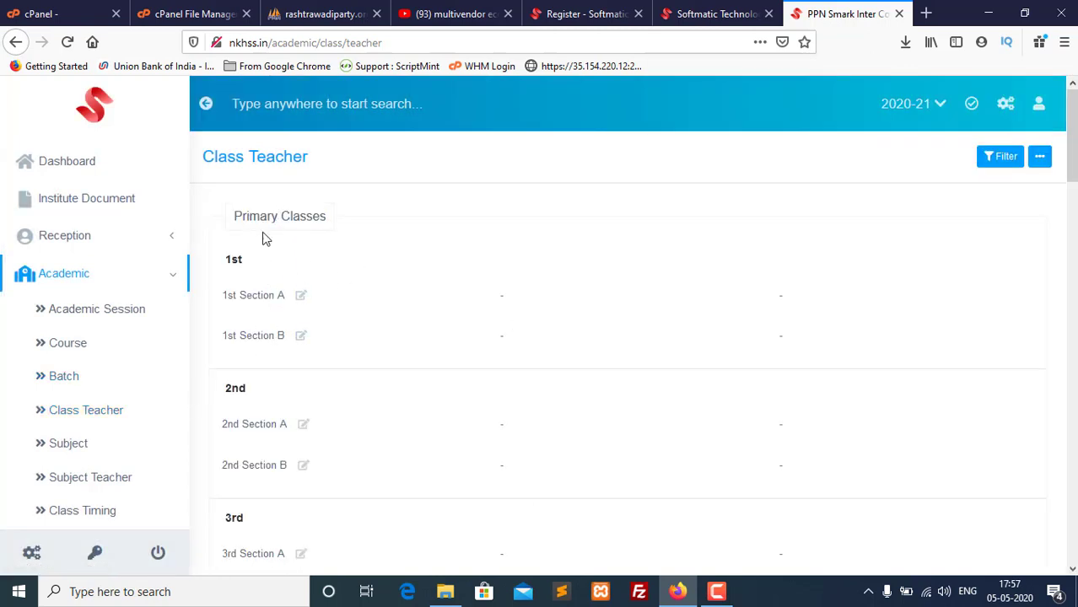
drag(330, 228, 249, 232)
scroll(224, 395, down, 5)
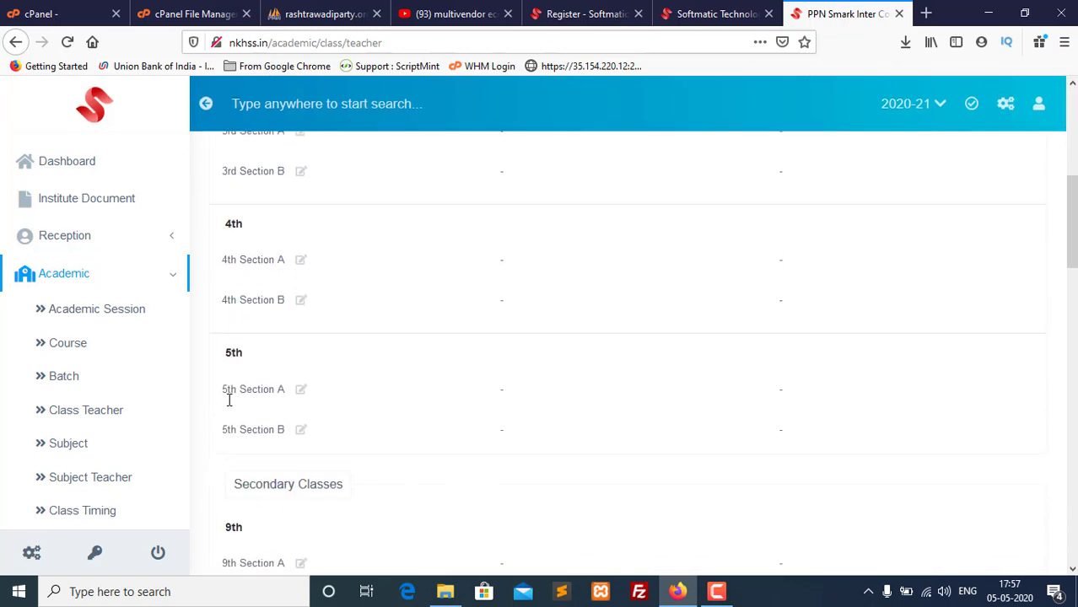
scroll(222, 392, up, 5)
scroll(222, 392, up, 1)
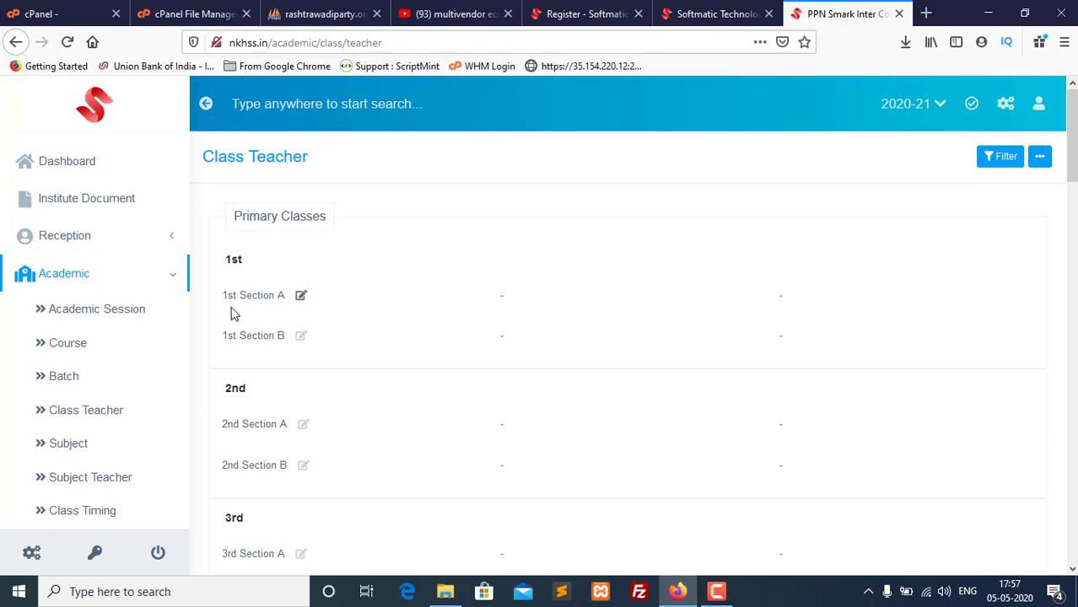
Step: Fill in the class teacher and effective date for 1st Section A, leaving the form unsaved
click(301, 297)
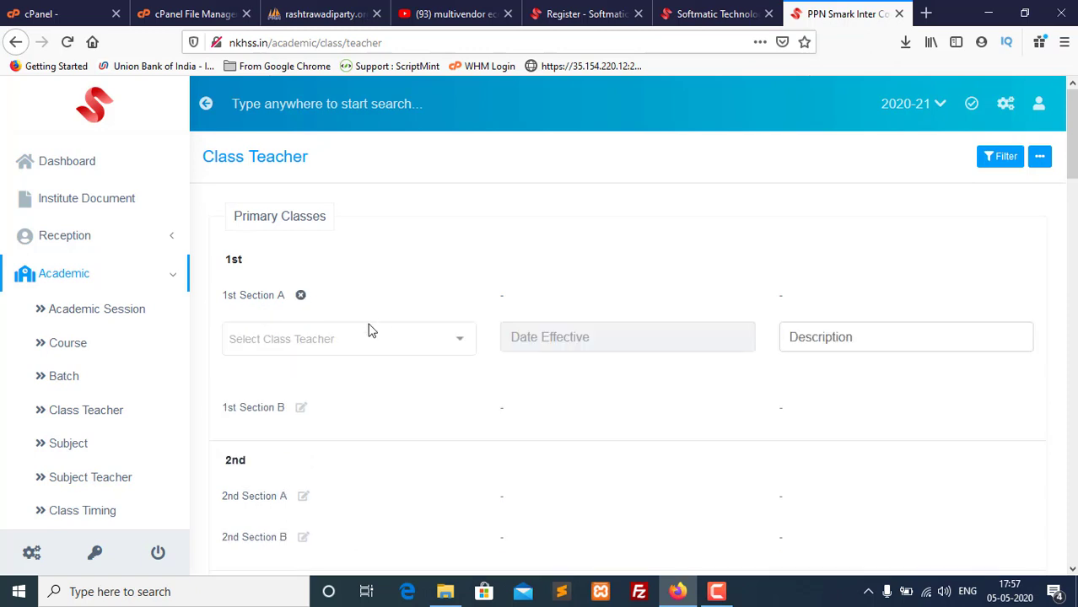
click(317, 340)
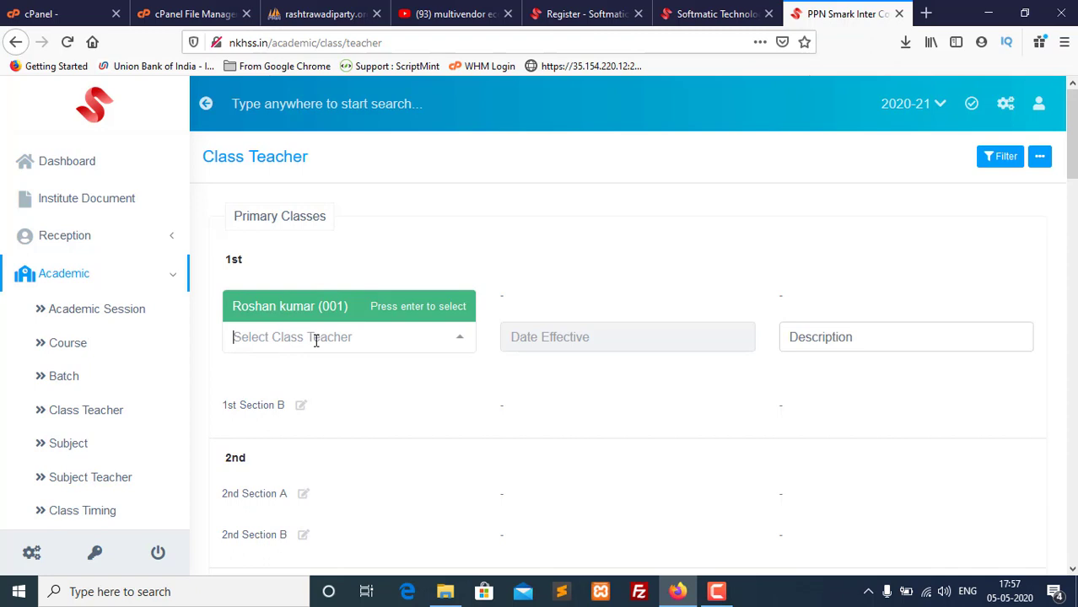
click(282, 312)
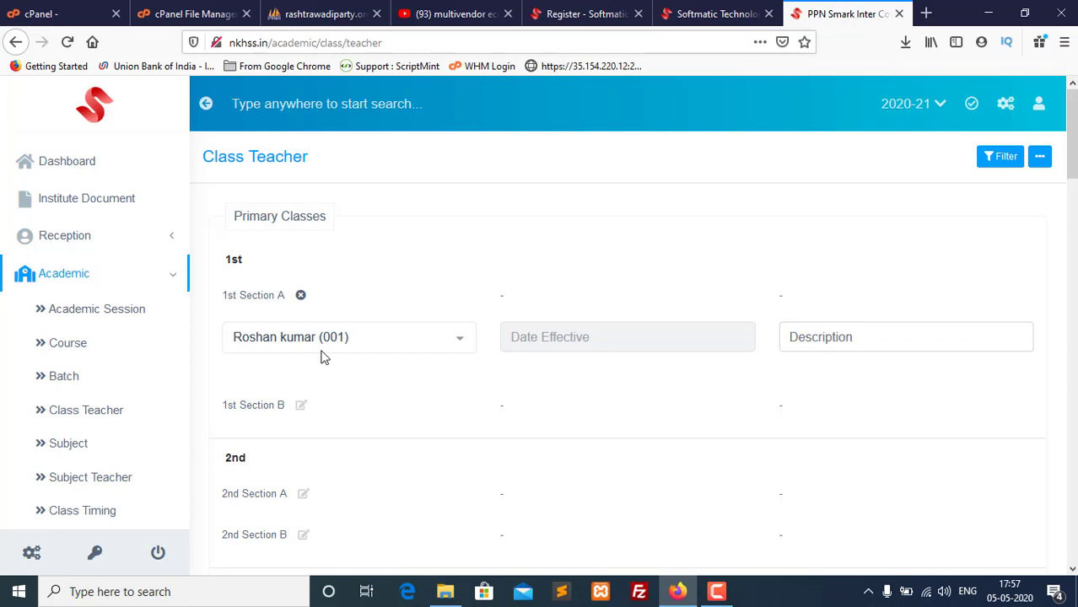
click(579, 345)
click(665, 268)
scroll(713, 351, down, 20)
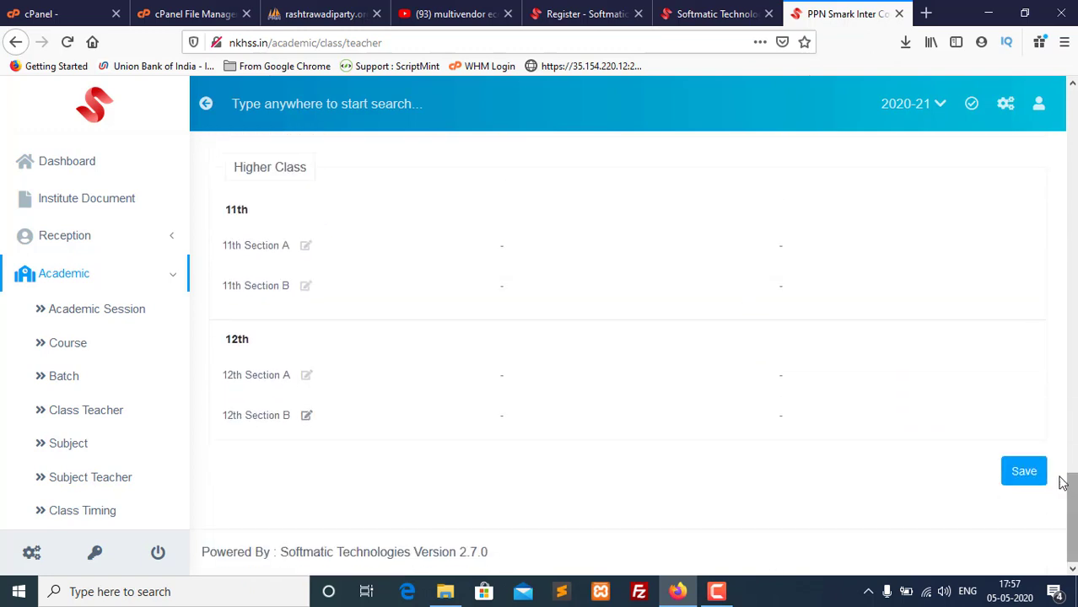
Step: Open the batch-wise Subject list and examine its Is Elective and Has no Exam columns for the classes
scroll(156, 422, down, 2)
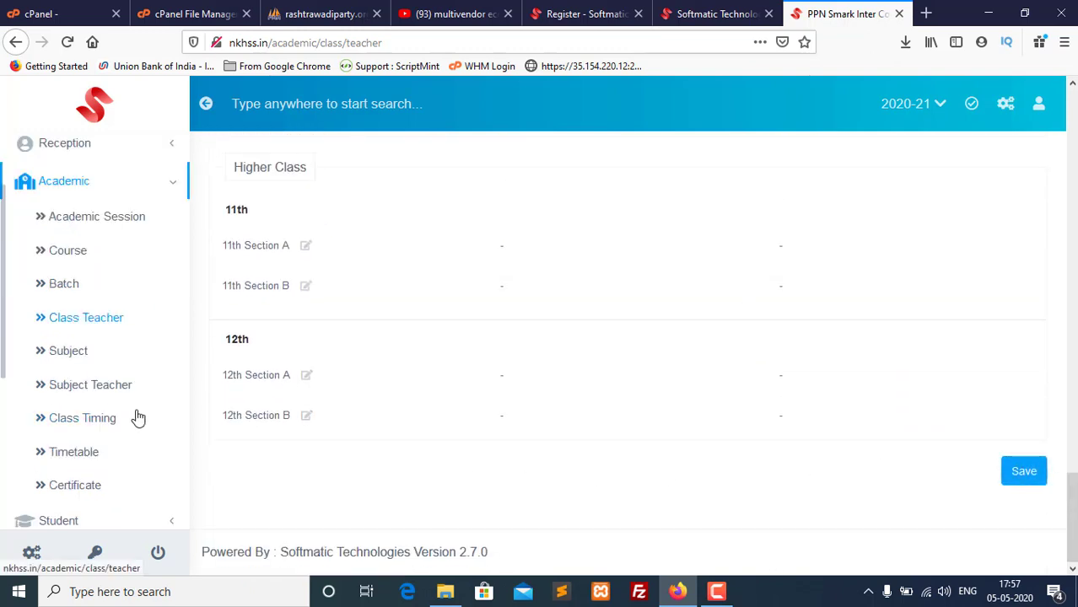
click(70, 351)
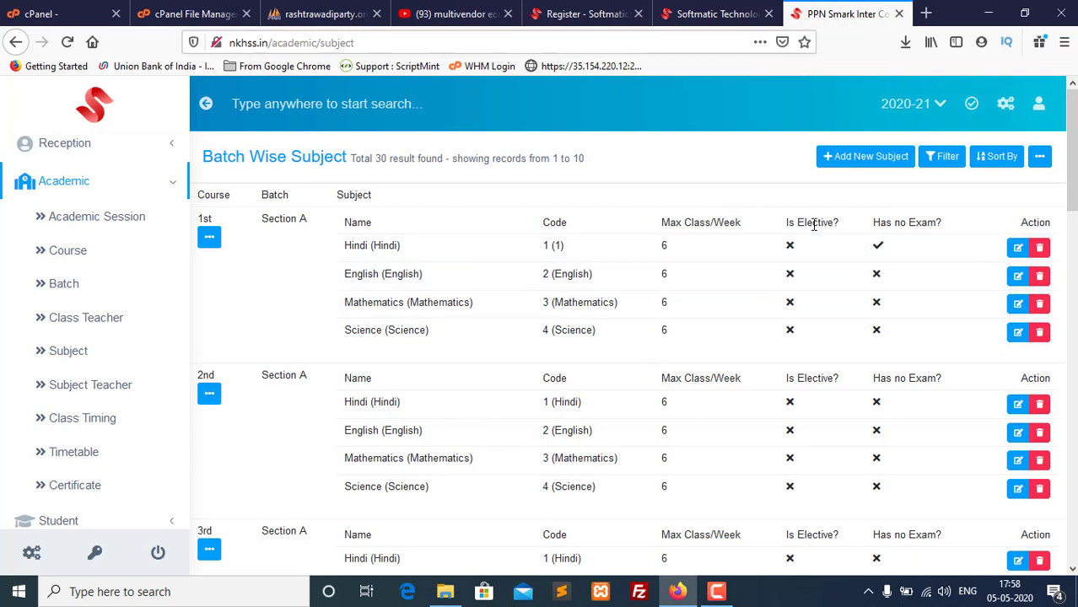
drag(841, 229, 790, 222)
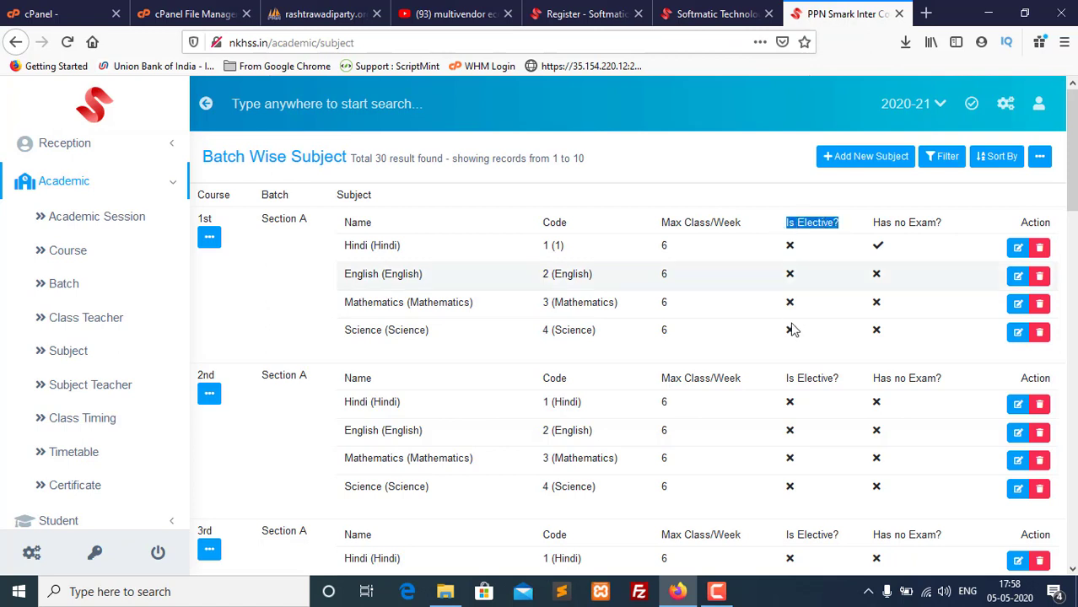
drag(942, 226, 872, 225)
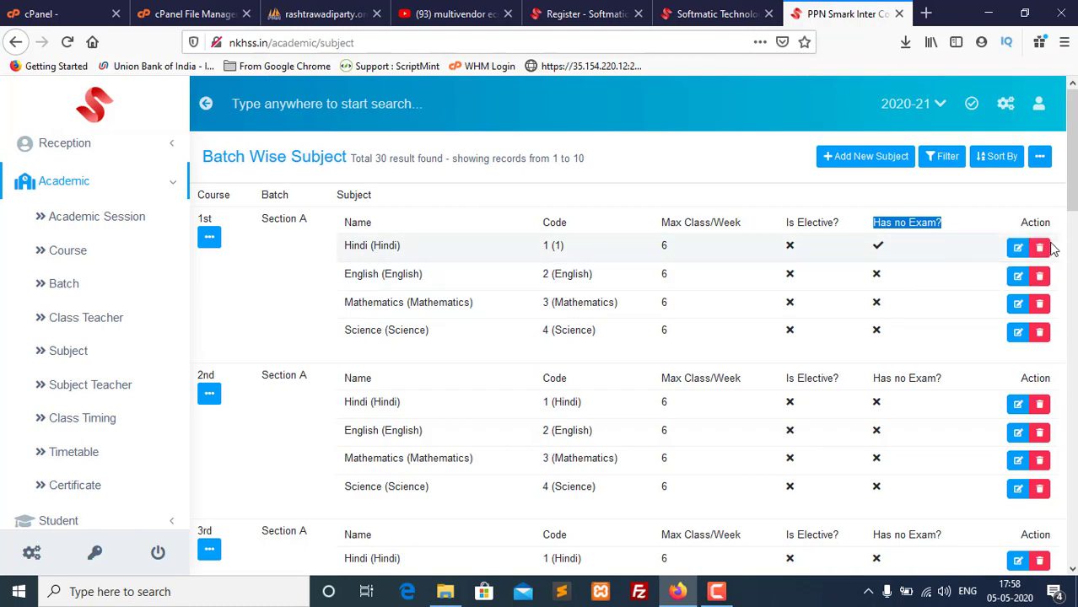
scroll(297, 337, down, 15)
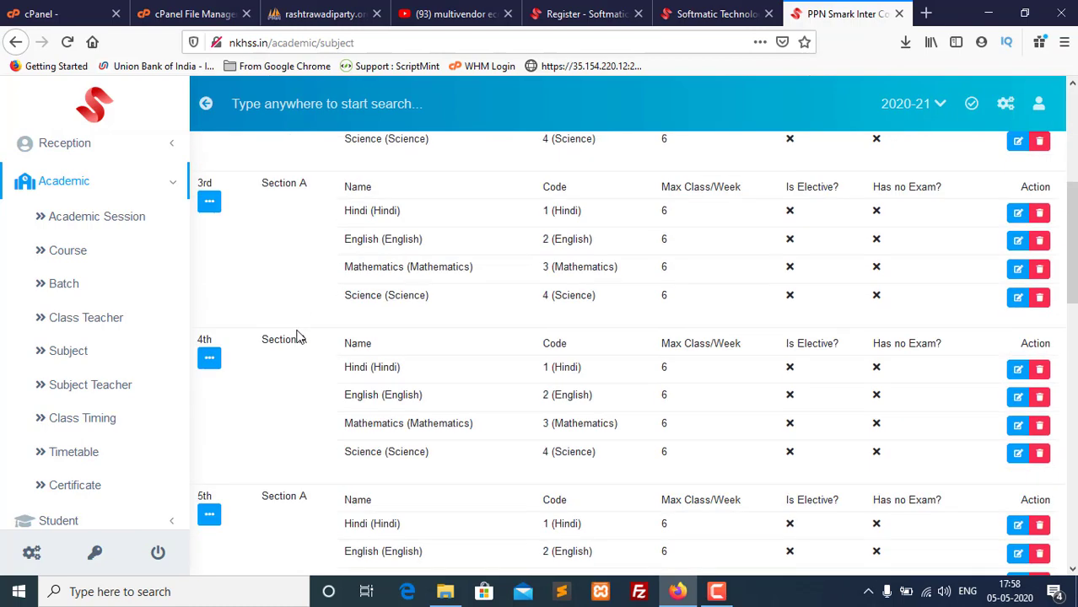
scroll(296, 344, up, 12)
scroll(296, 344, up, 3)
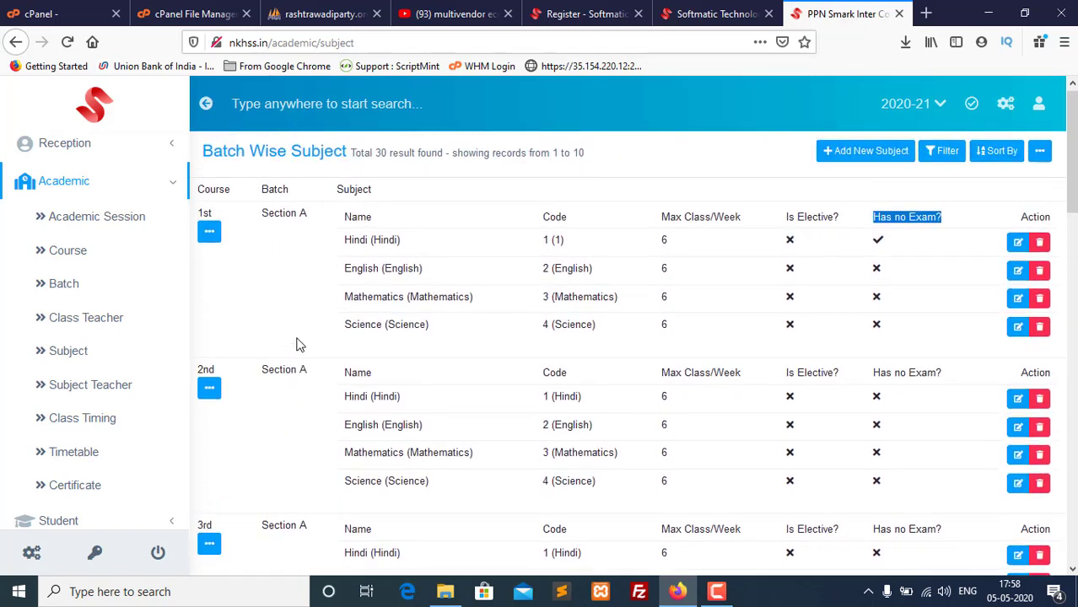
click(209, 239)
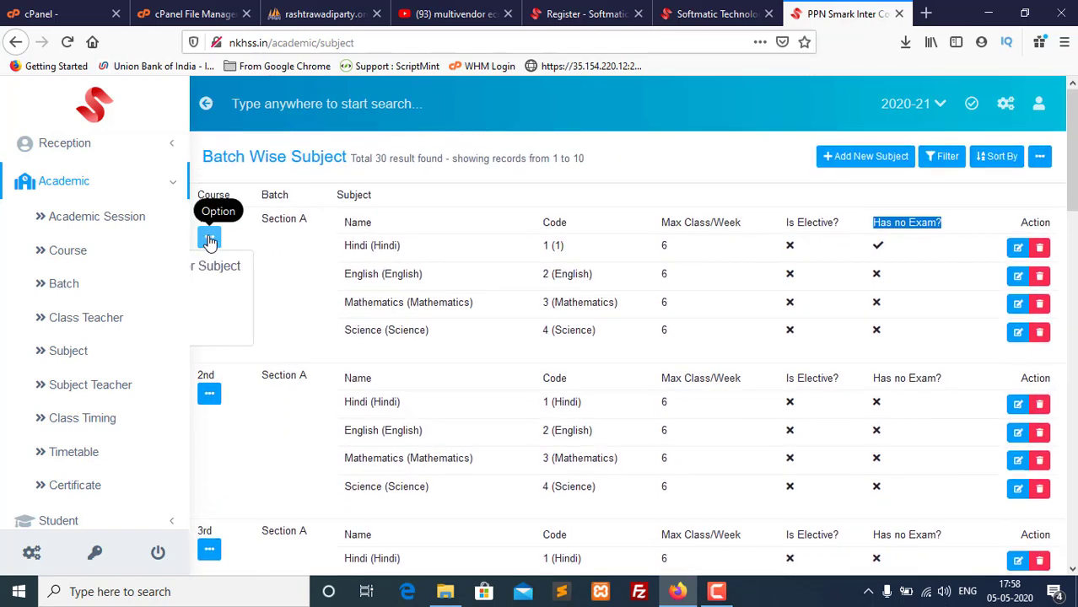
click(205, 103)
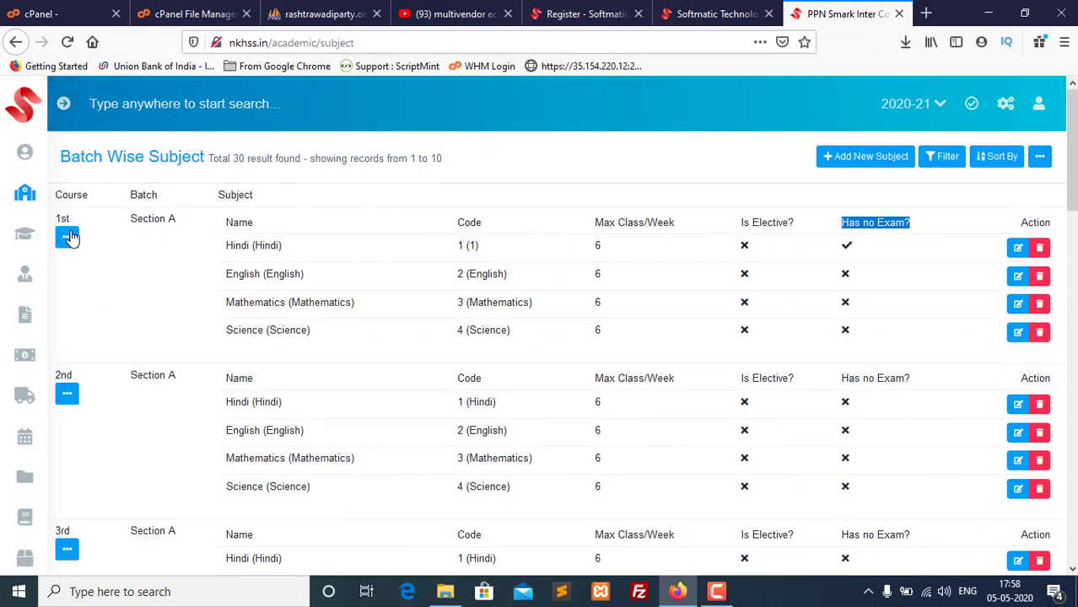
click(65, 104)
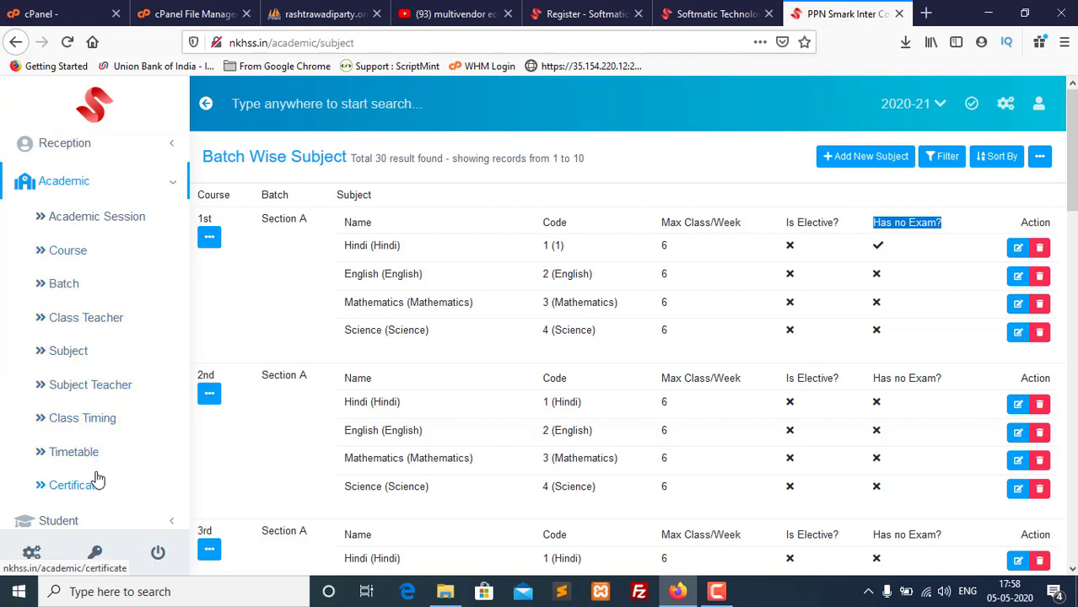
Step: Open the Subject Teacher page and show the teacher assignments for batch 1st Section A
click(95, 388)
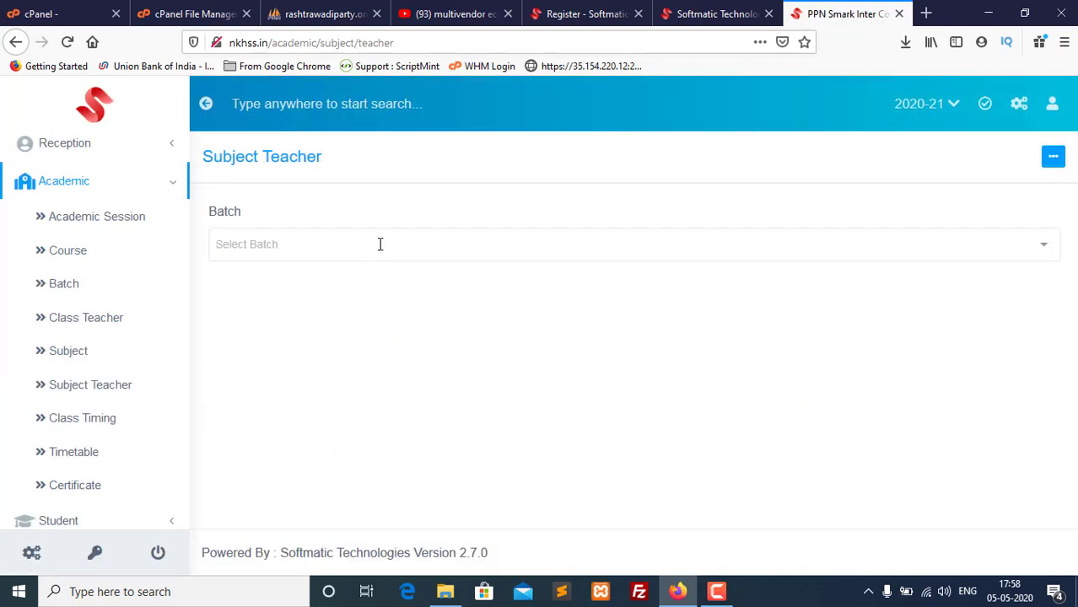
click(378, 244)
click(391, 315)
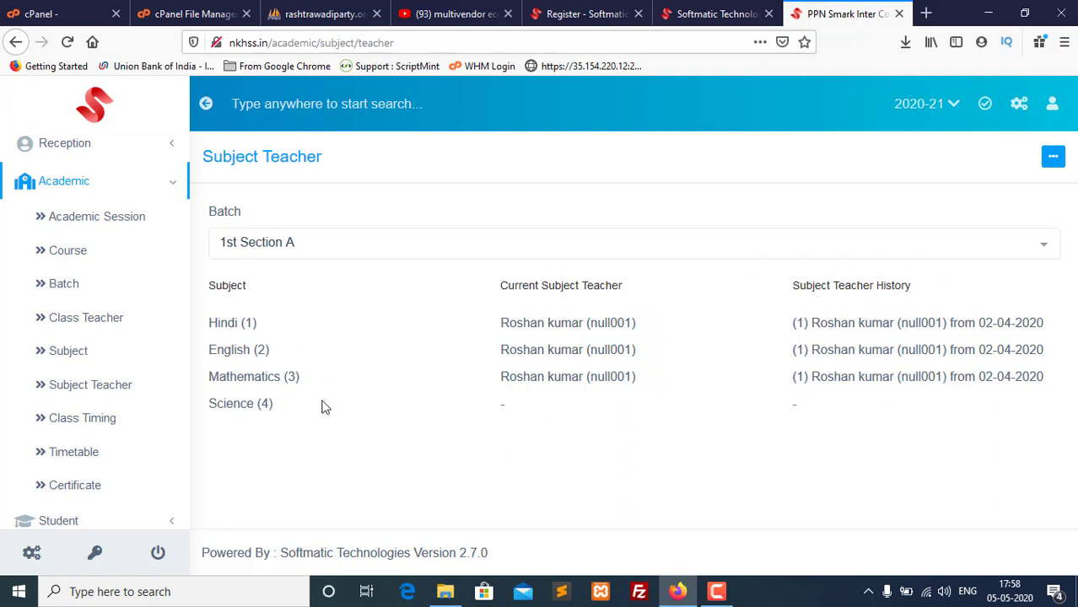
Step: Start a new timetable for the batch 1st Section A
click(111, 454)
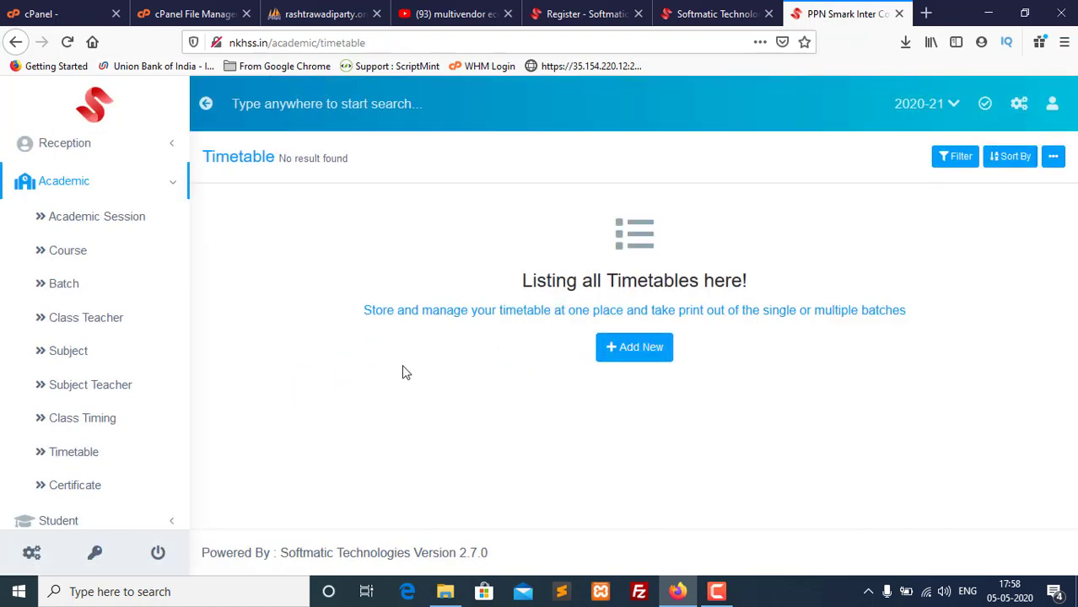
click(633, 347)
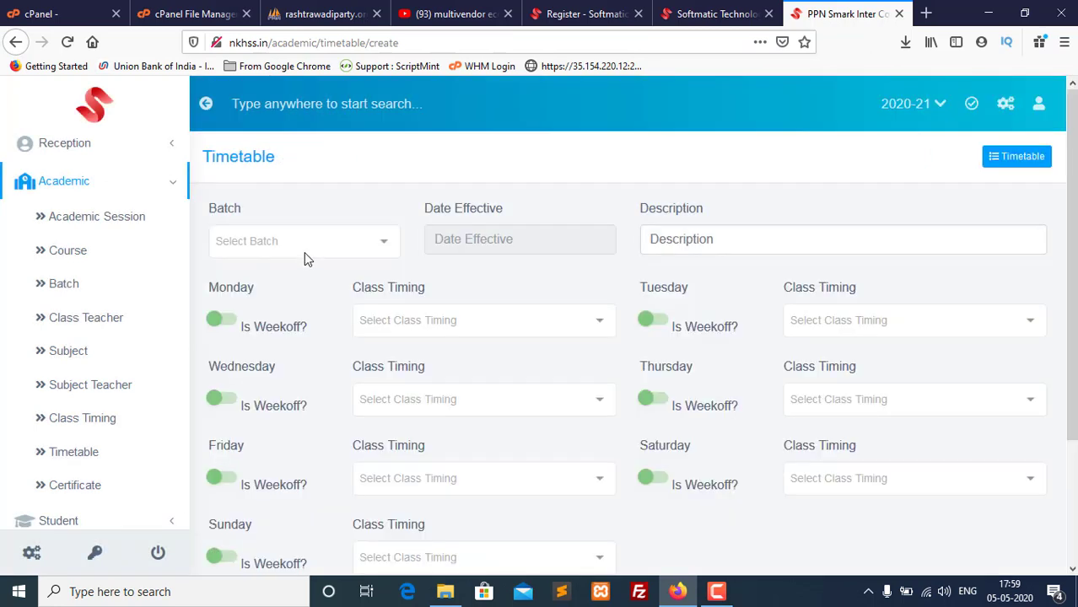
click(303, 247)
click(226, 302)
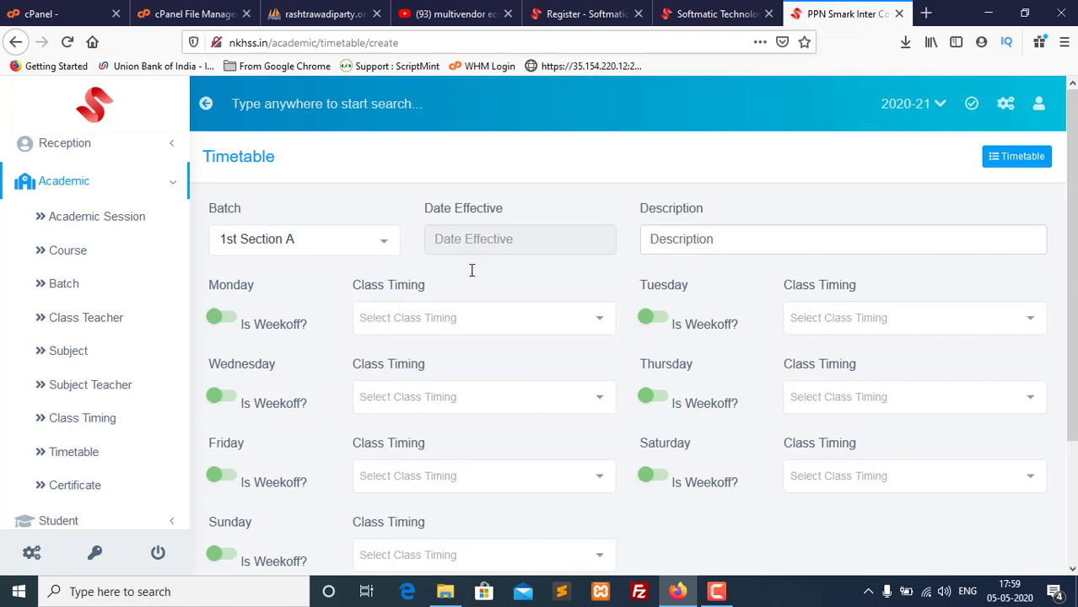
Step: Try the weekoff setting on Monday, leave Monday as a working day and mark Sunday as weekoff
scroll(455, 297, down, 2)
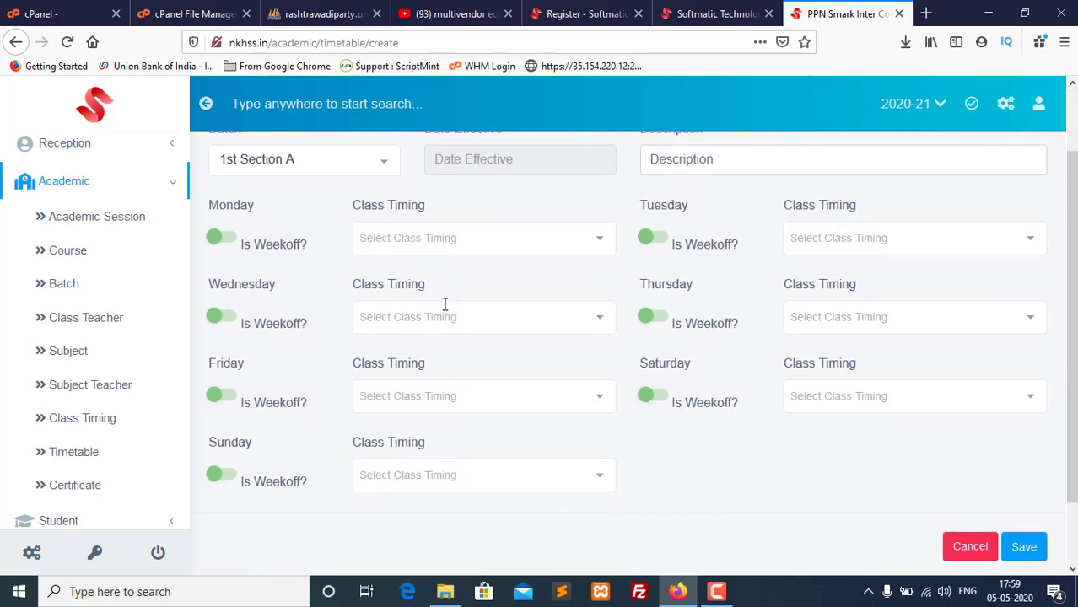
click(231, 239)
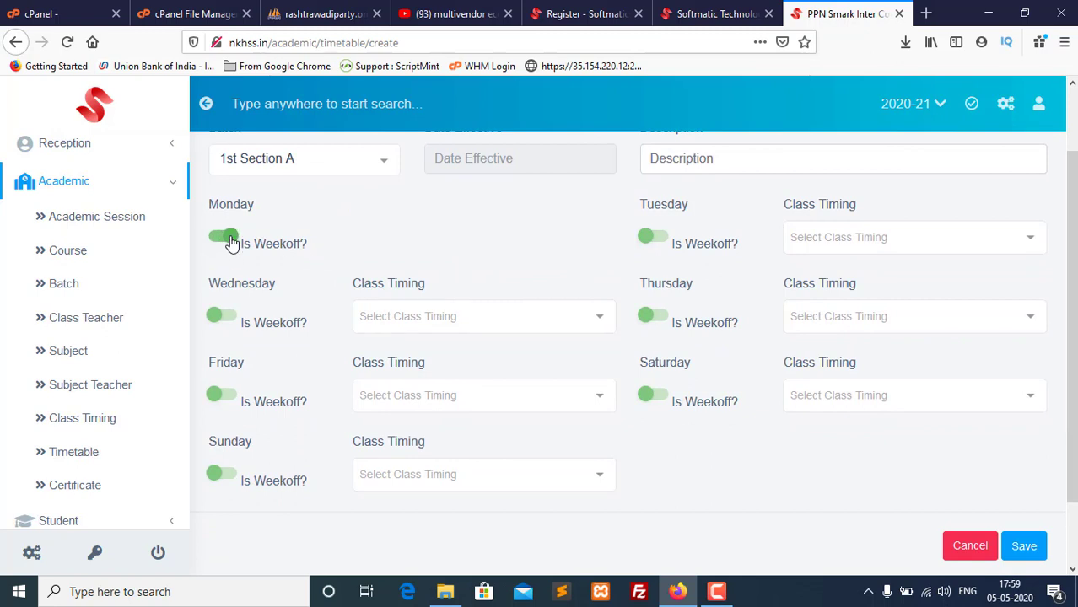
click(233, 241)
click(233, 240)
click(225, 242)
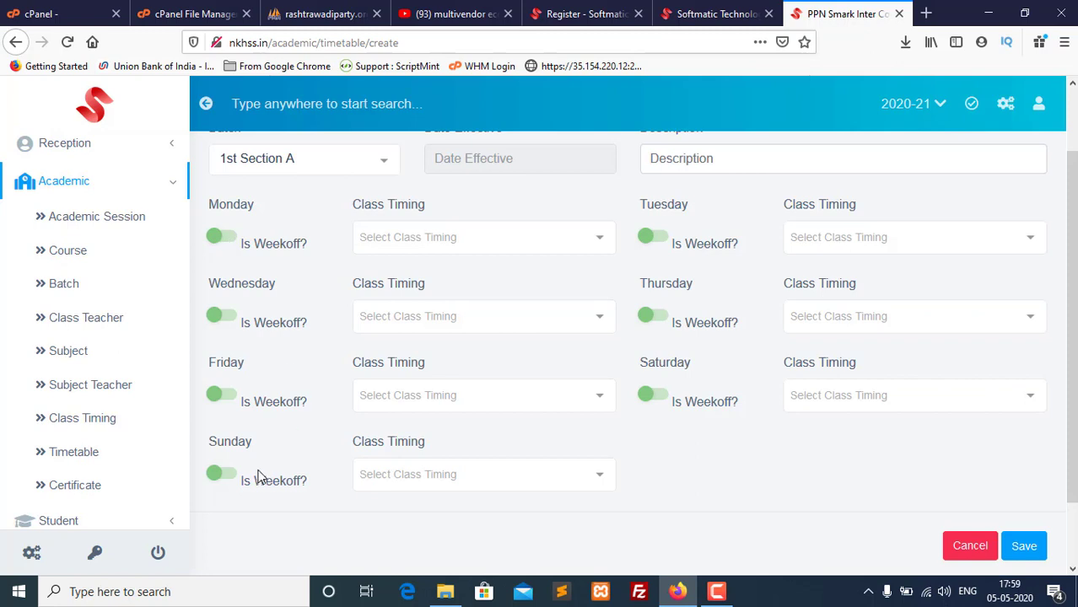
click(224, 475)
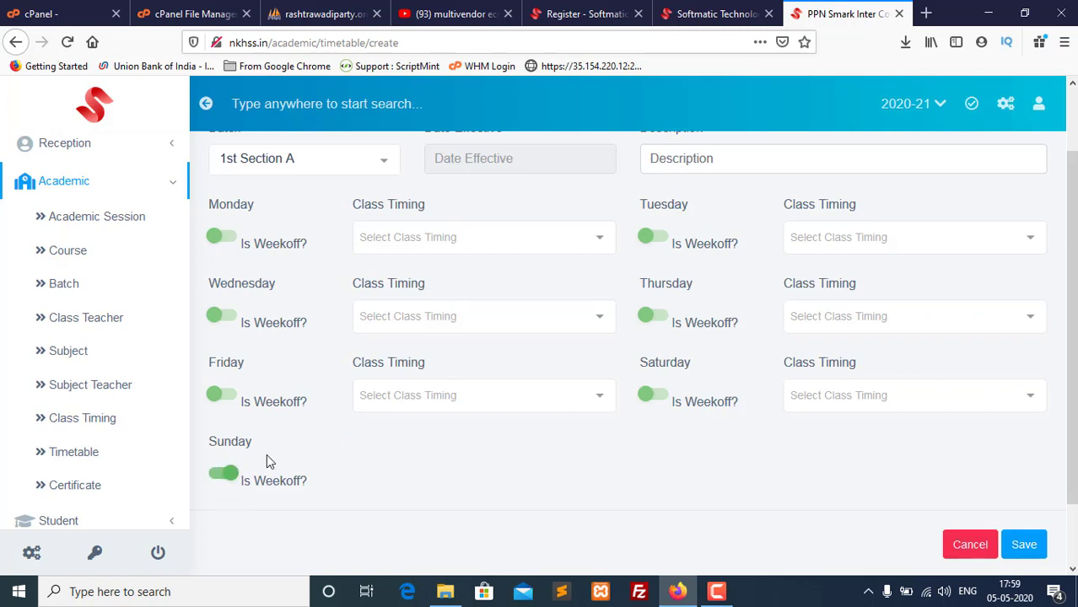
Step: Check the Class Timing choices for Monday and look over the rest of the timetable form without saving it
scroll(224, 336, up, 1)
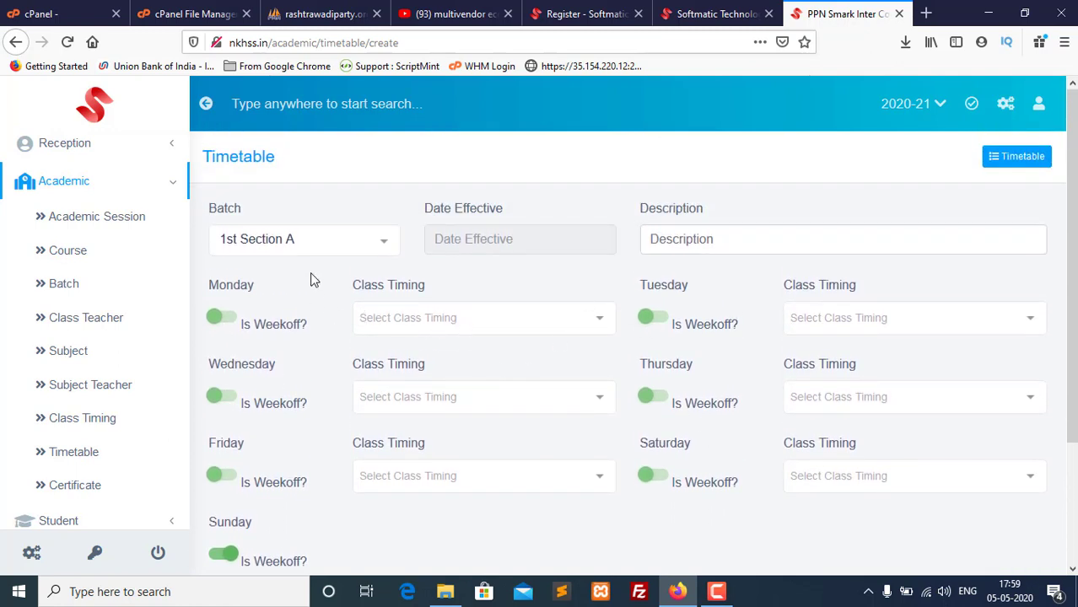
click(411, 332)
click(441, 289)
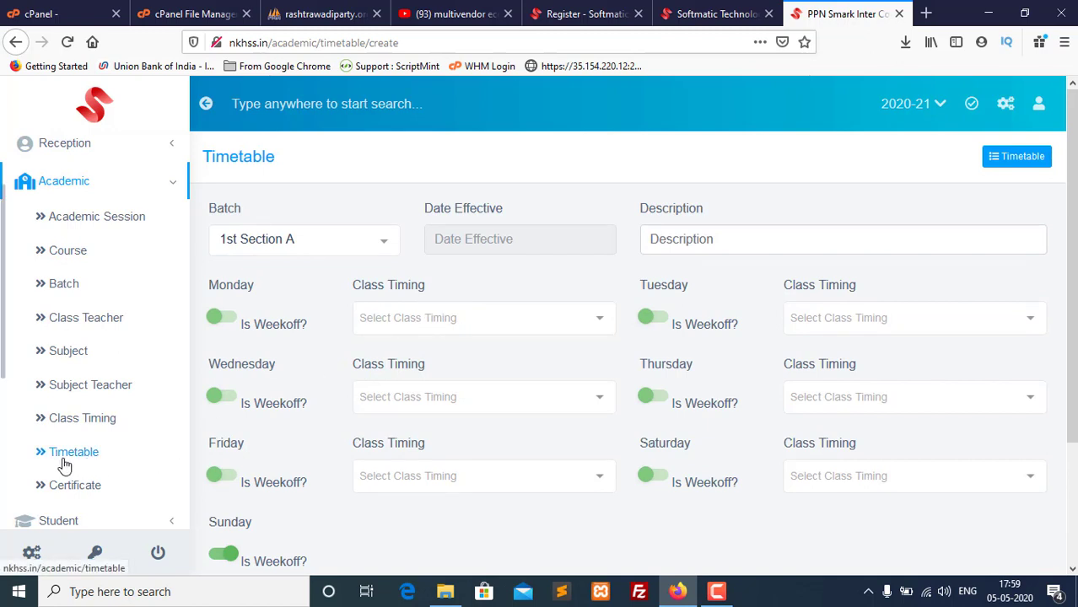
click(445, 332)
click(469, 285)
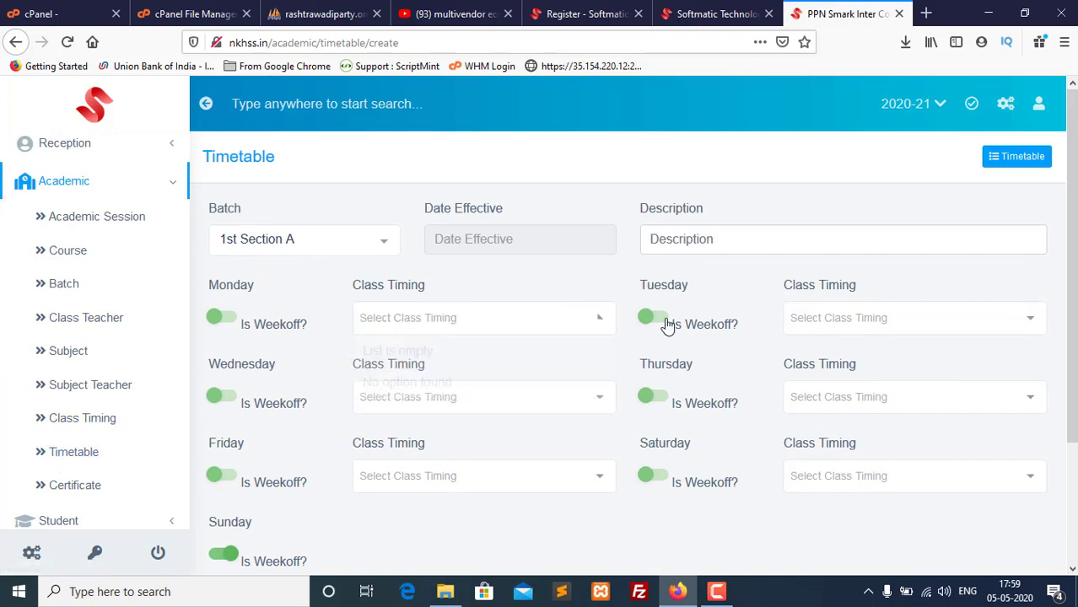
scroll(414, 481, down, 3)
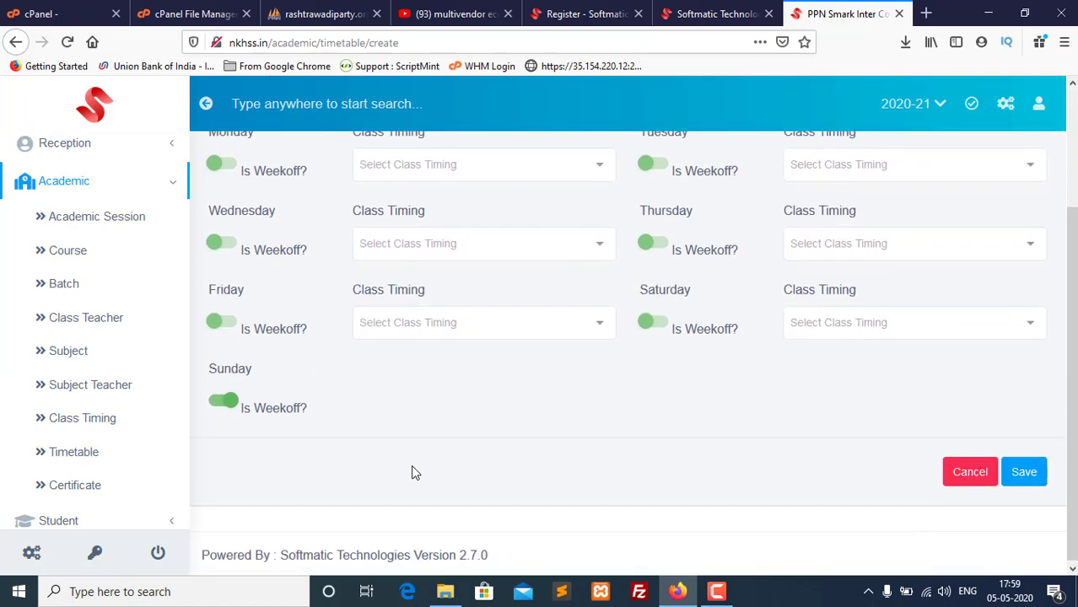
scroll(410, 471, up, 3)
scroll(407, 470, down, 3)
scroll(392, 460, up, 3)
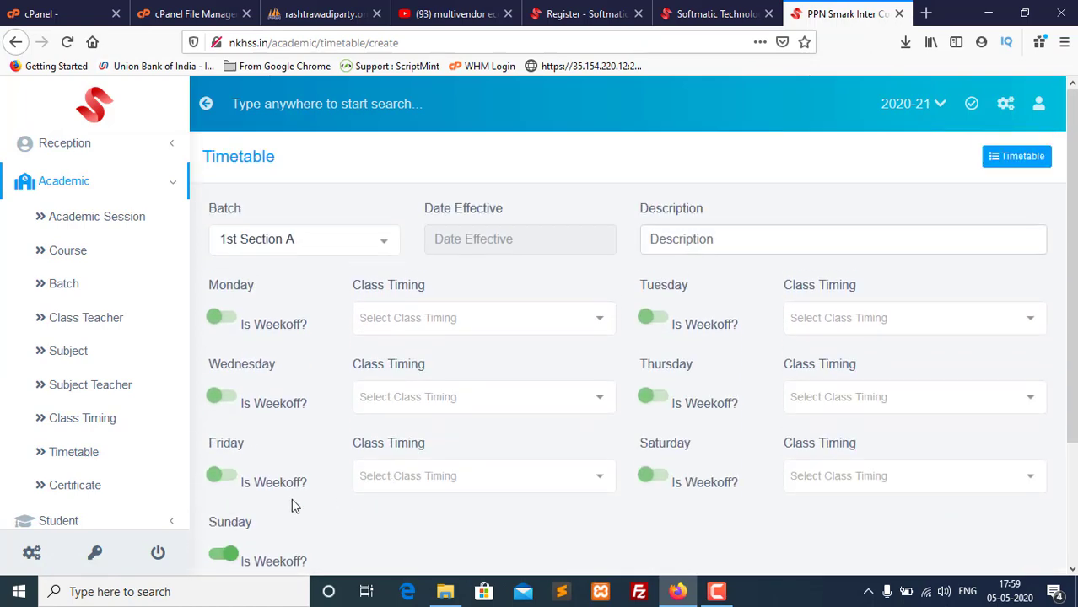
Step: Open the Certificate page, start a new certificate and check which certificate templates are available
click(88, 487)
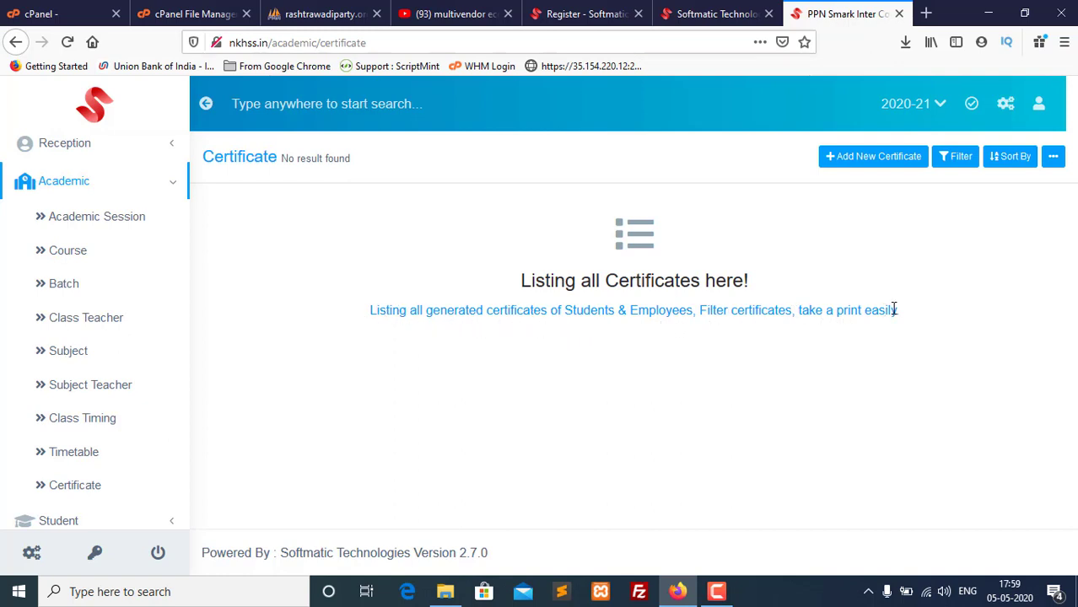
click(882, 158)
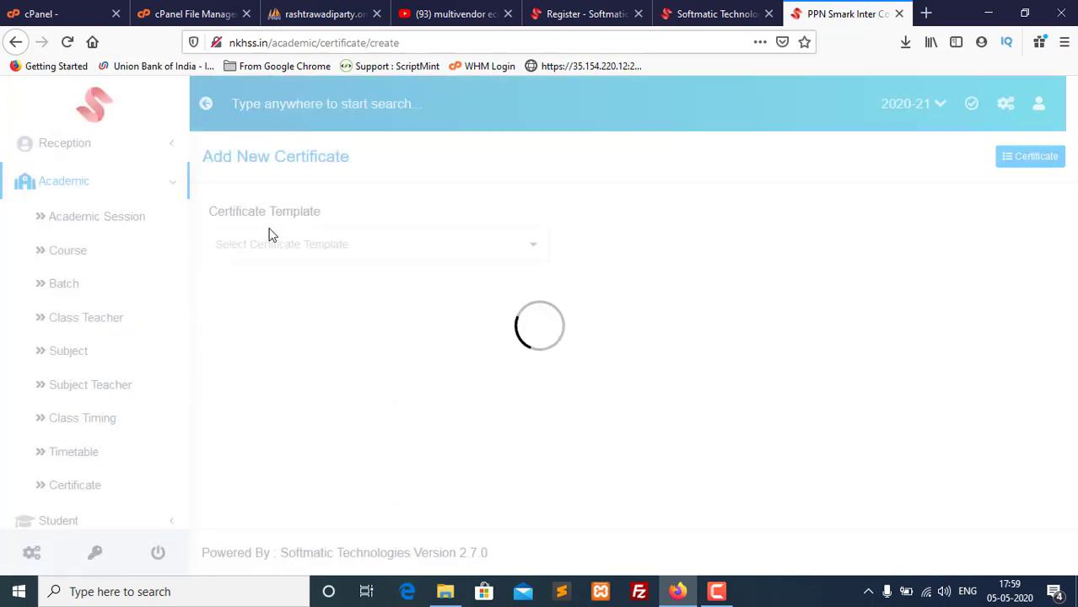
click(399, 253)
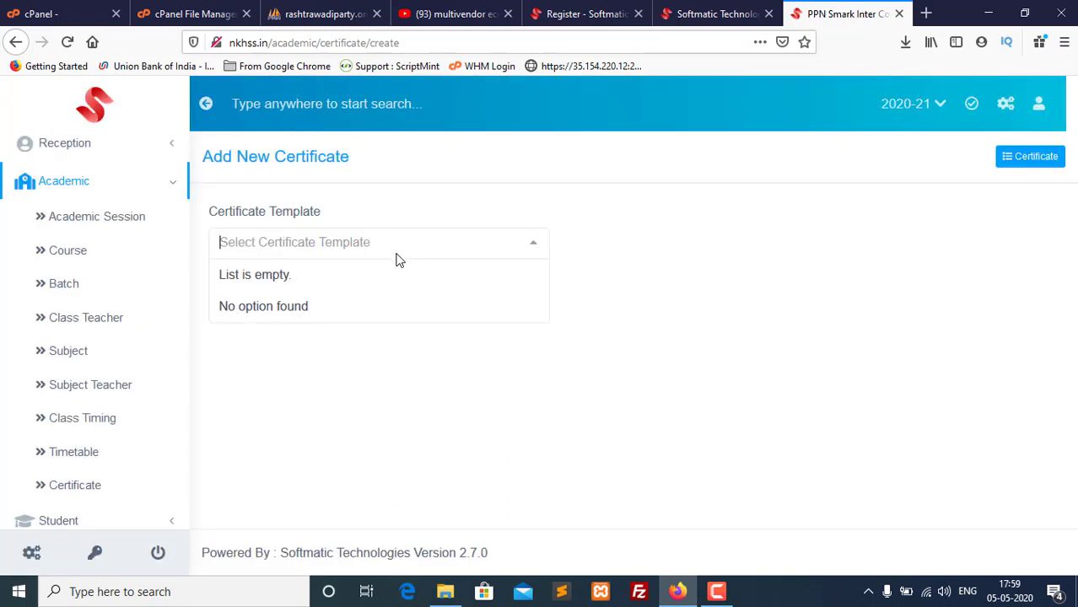
click(403, 402)
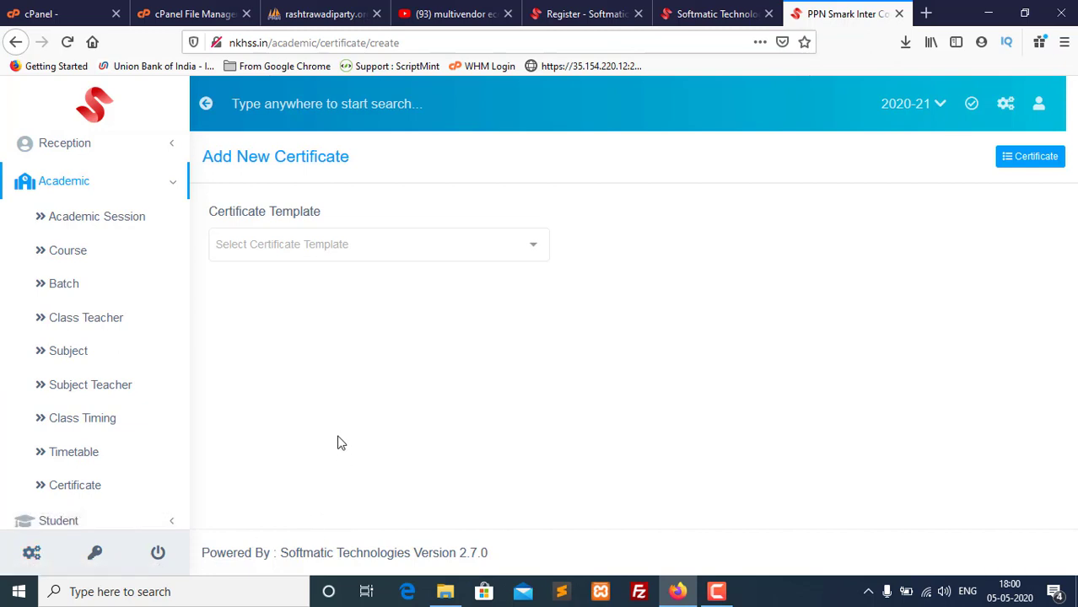
Step: Open the Student Registration page and look through the fields of the new registration form
click(116, 196)
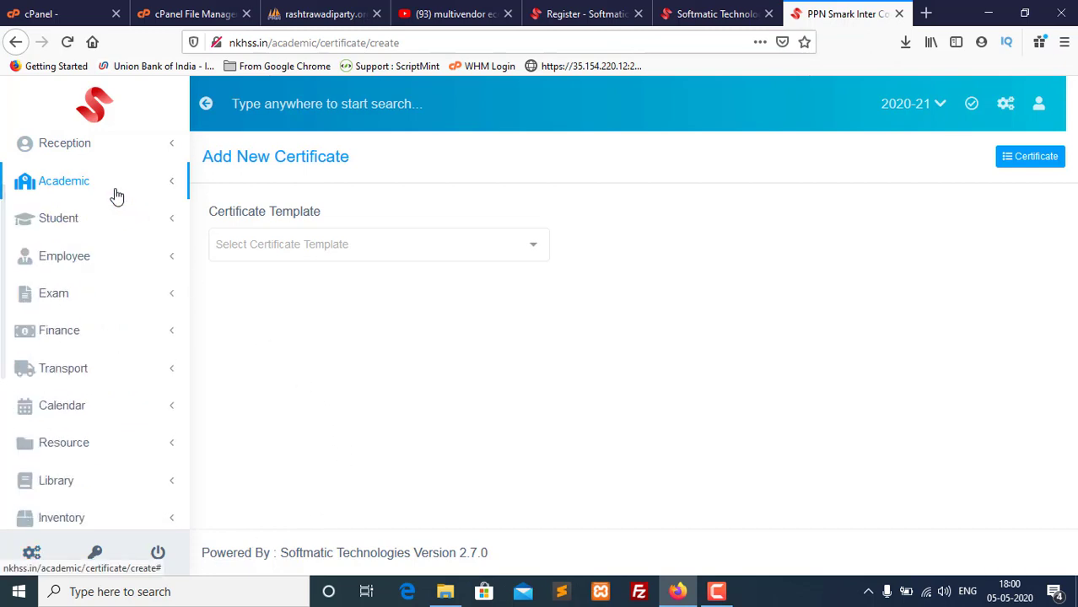
click(108, 221)
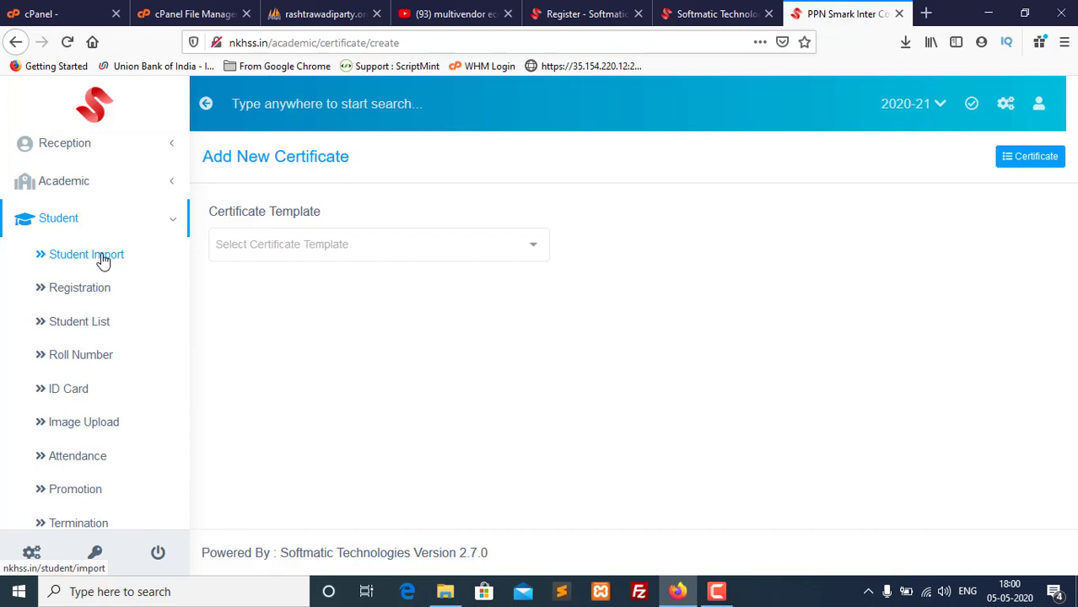
click(65, 293)
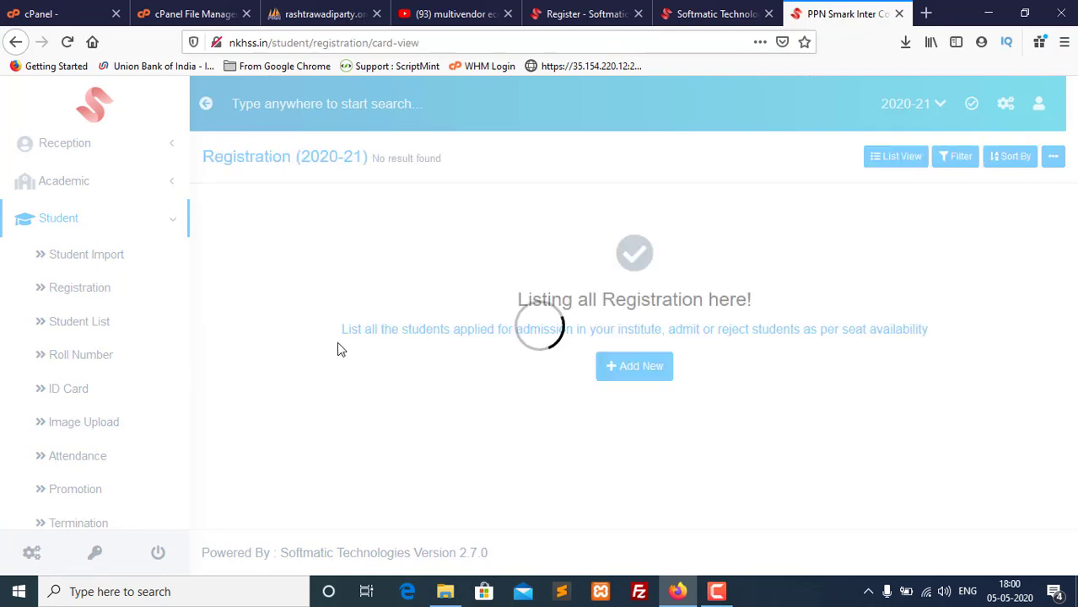
click(631, 371)
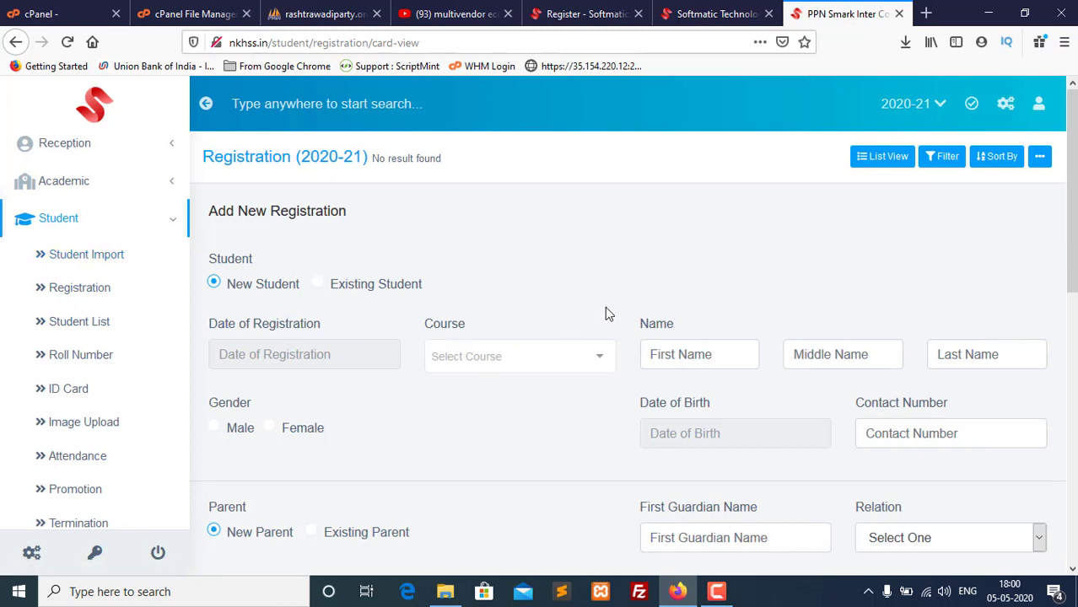
scroll(610, 323, down, 7)
scroll(611, 323, up, 7)
scroll(760, 423, down, 7)
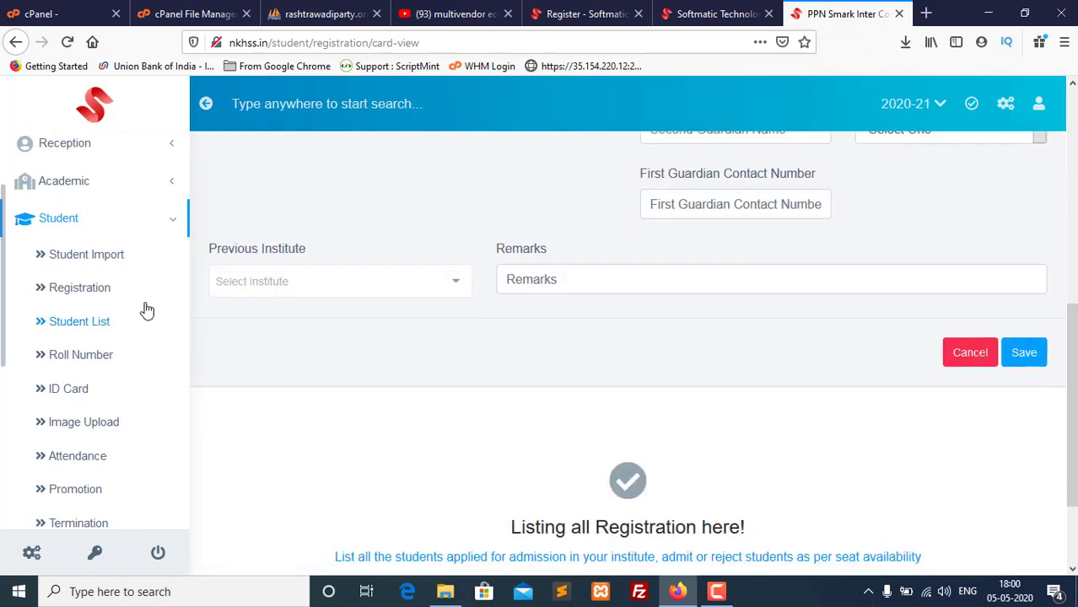
Step: Open the details of the 1st Section A student from the Student List and view the Basic Information section
click(91, 328)
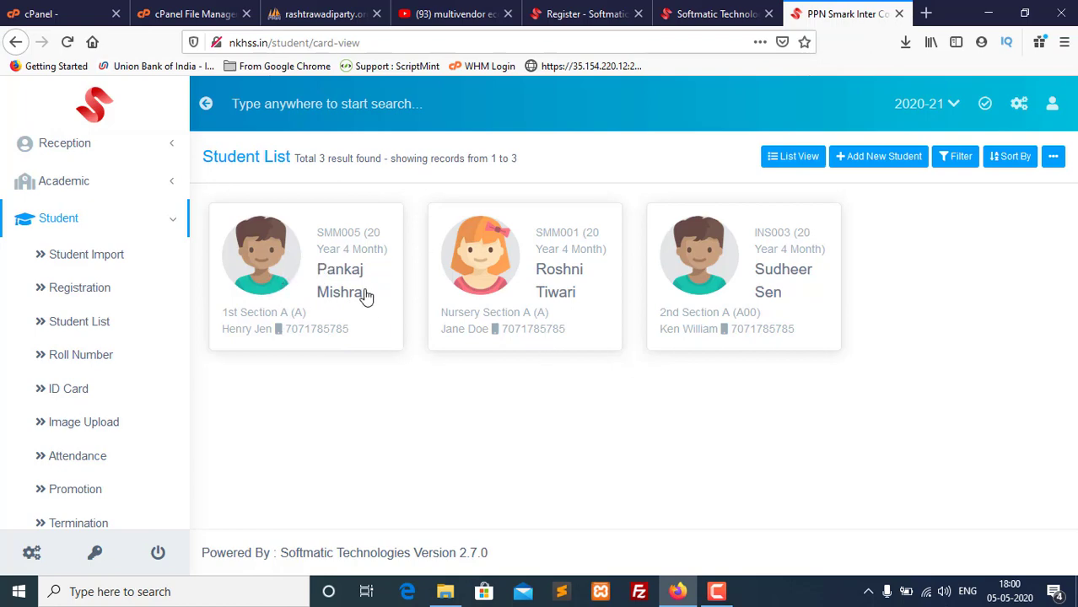
click(321, 296)
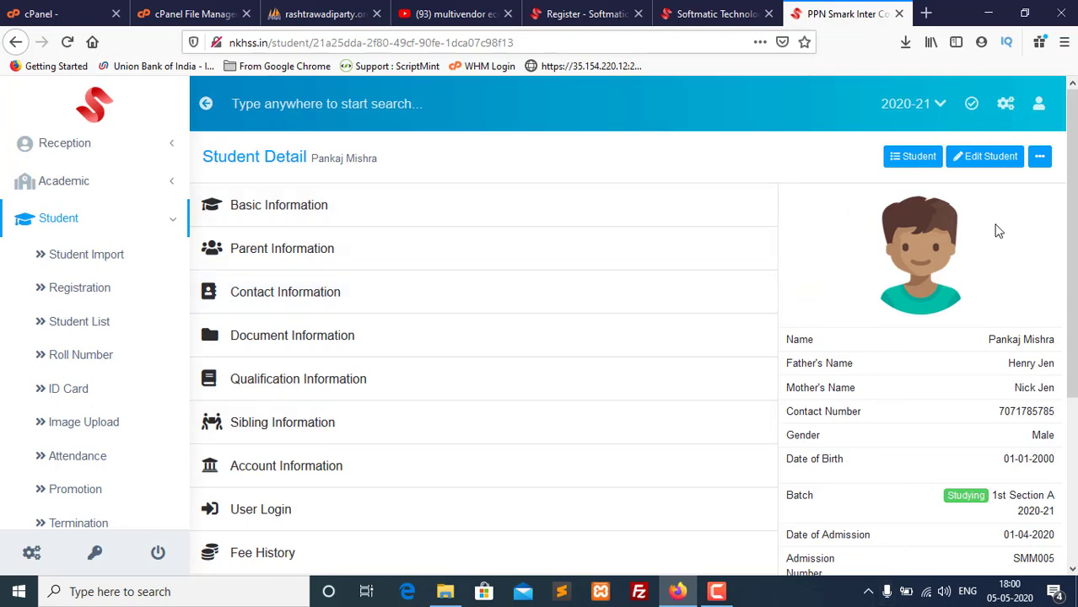
click(267, 209)
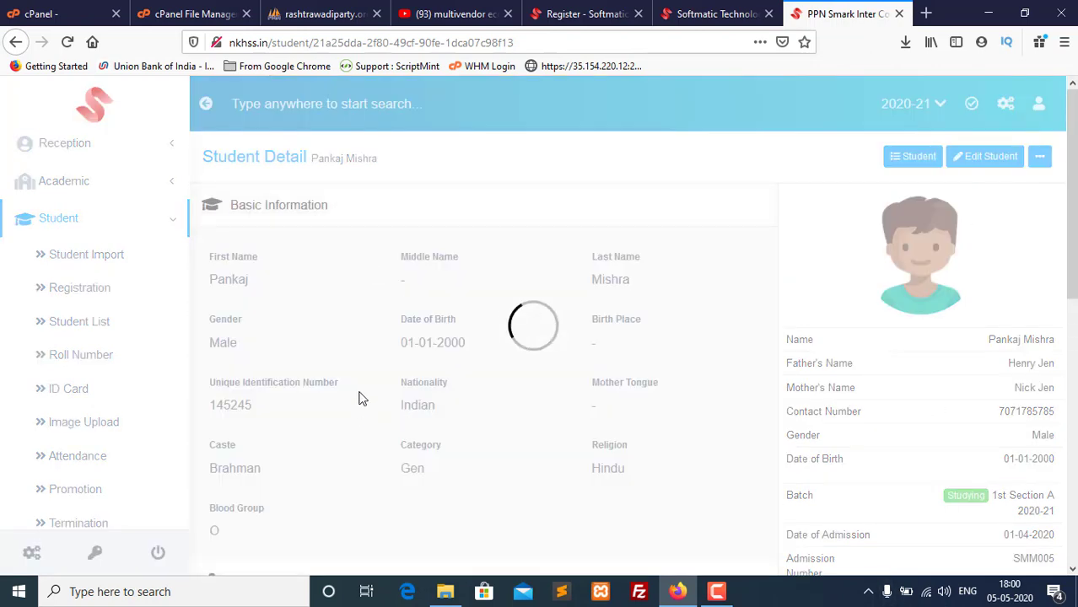
scroll(574, 379, down, 4)
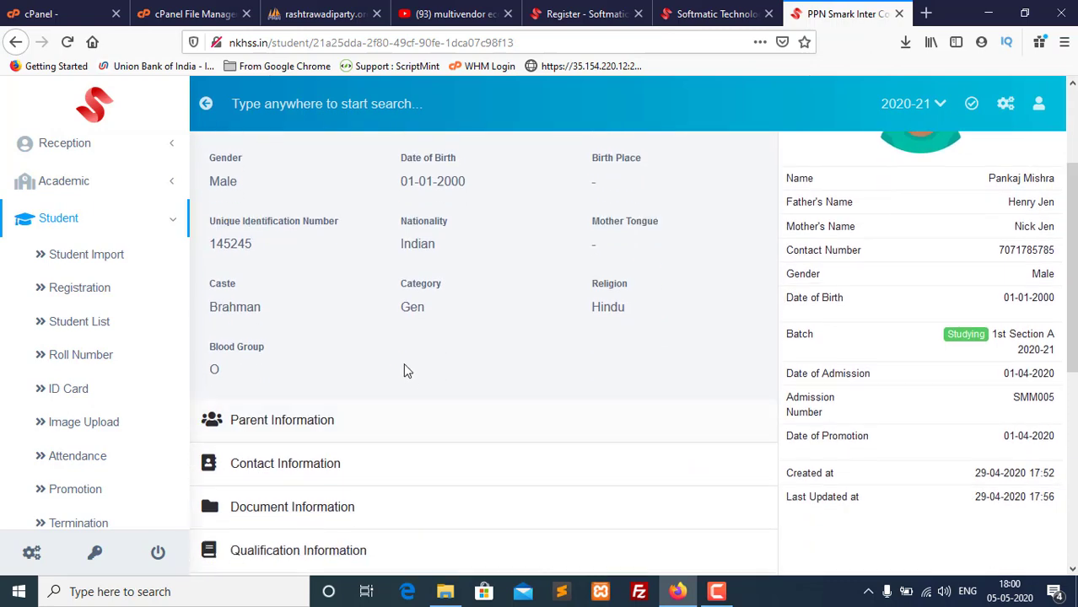
scroll(346, 329, up, 4)
click(336, 213)
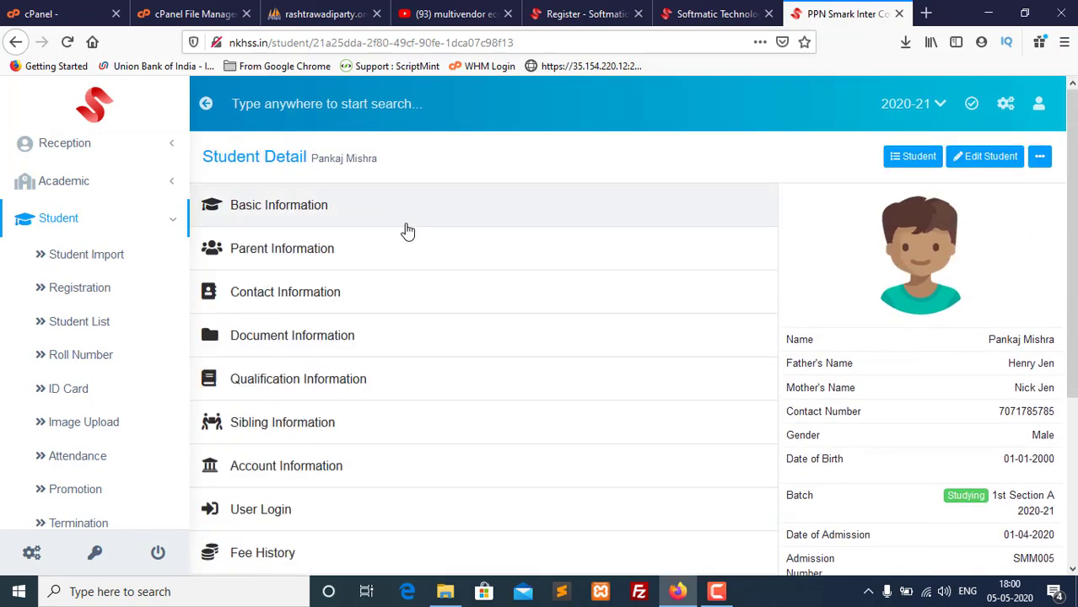
Step: Examine the Parent Information and Contact Information sections of the student's details, closing each one after viewing
click(284, 250)
scroll(385, 392, down, 6)
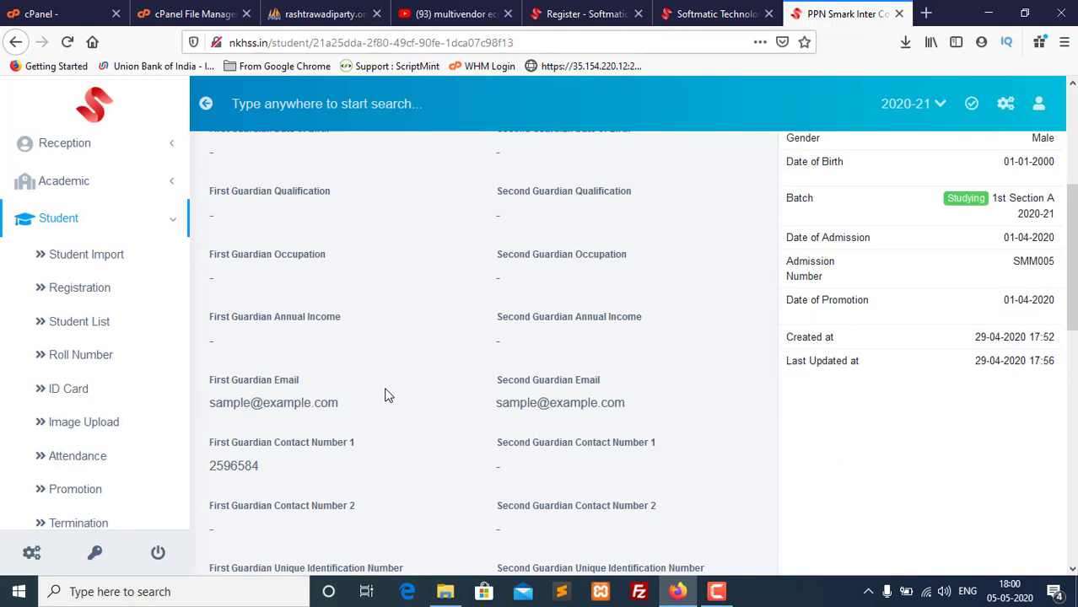
scroll(381, 394, up, 1)
scroll(380, 391, up, 5)
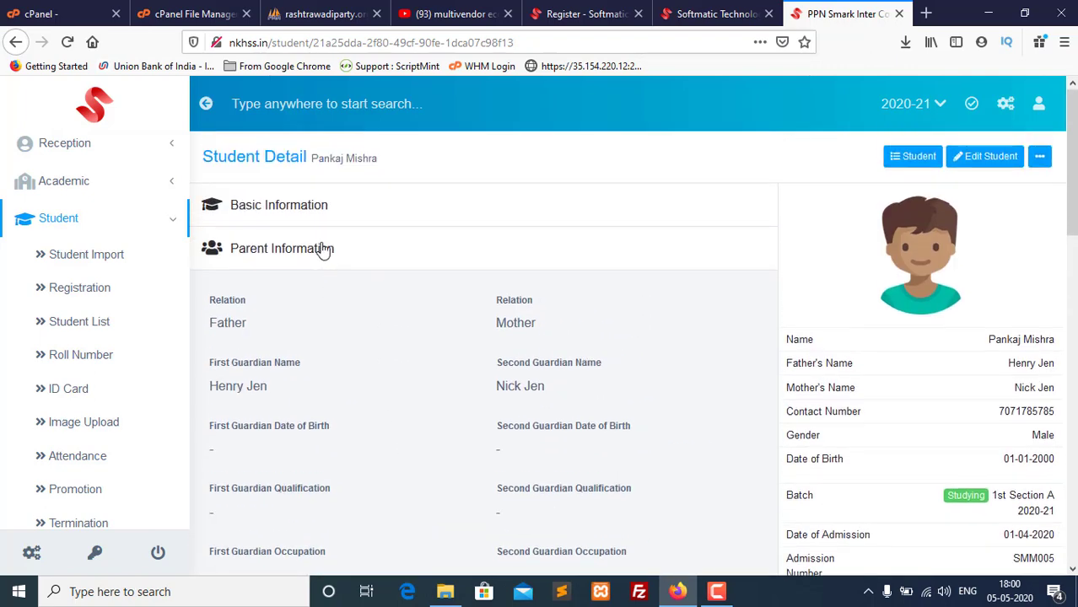
click(320, 248)
click(325, 314)
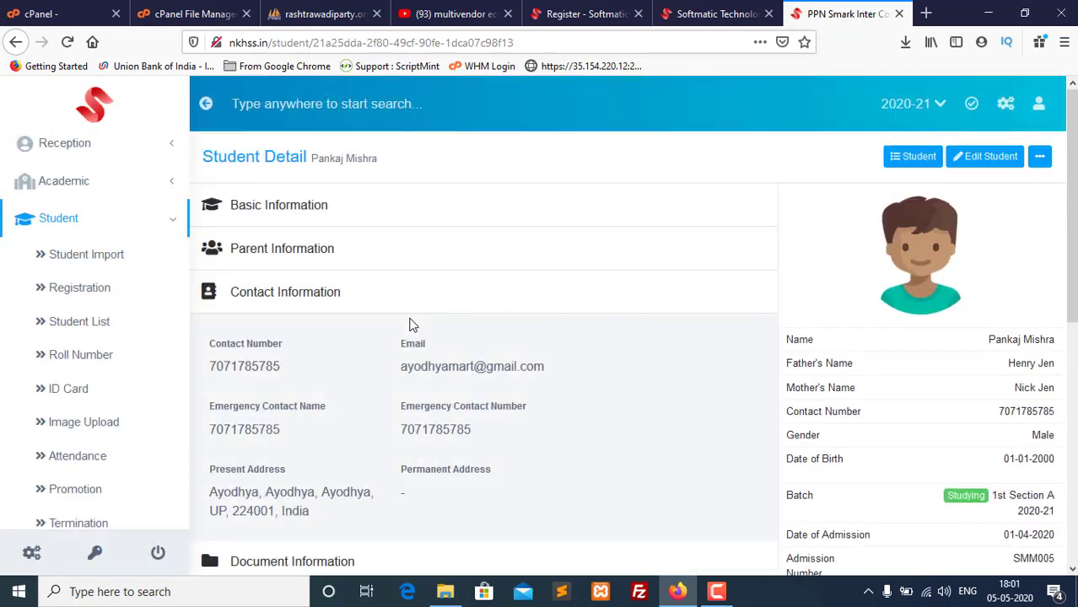
scroll(380, 320, up, 2)
click(350, 301)
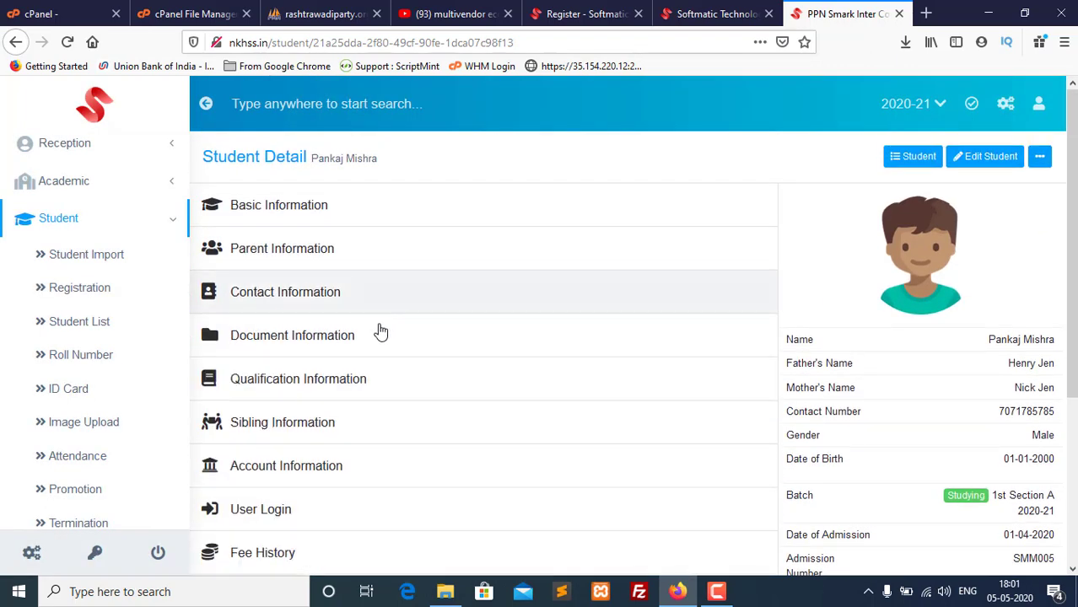
Step: View the Document, Qualification, Sibling and Account Information sections of the student's details one after another
click(359, 346)
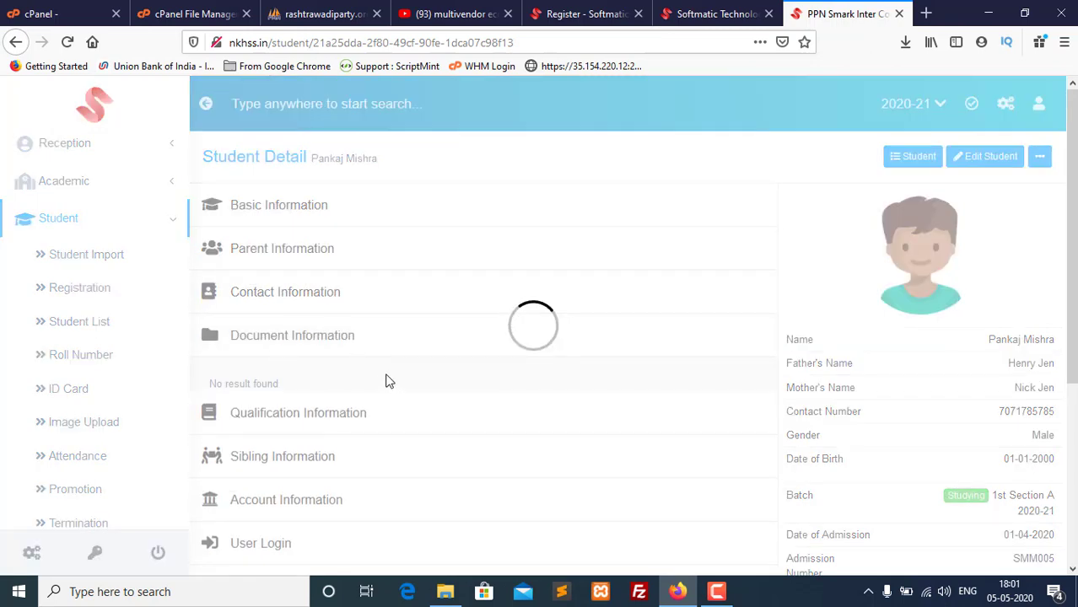
scroll(378, 372, down, 2)
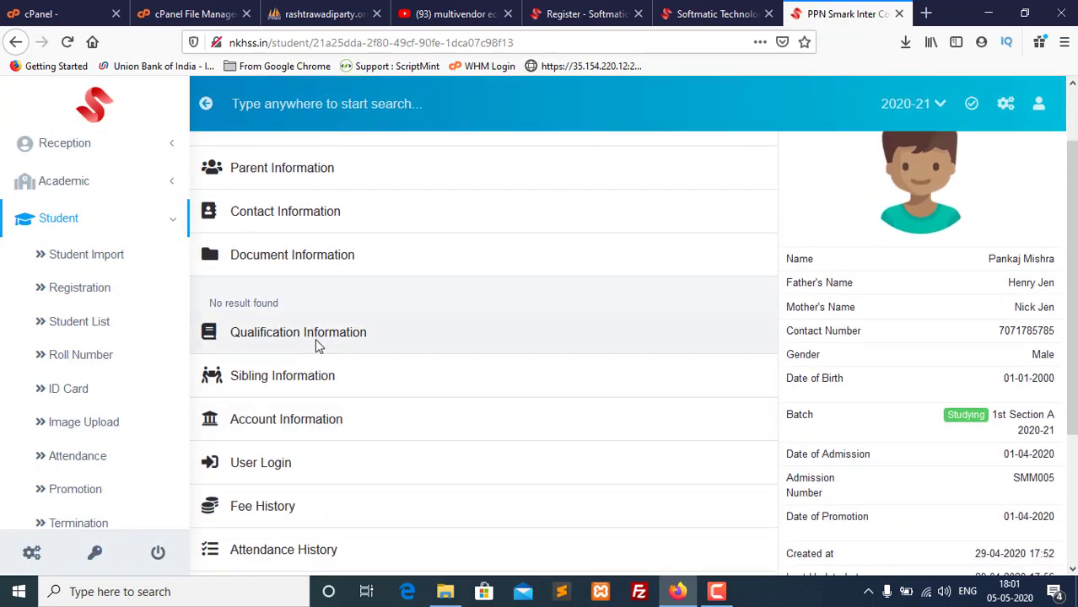
click(310, 336)
click(345, 381)
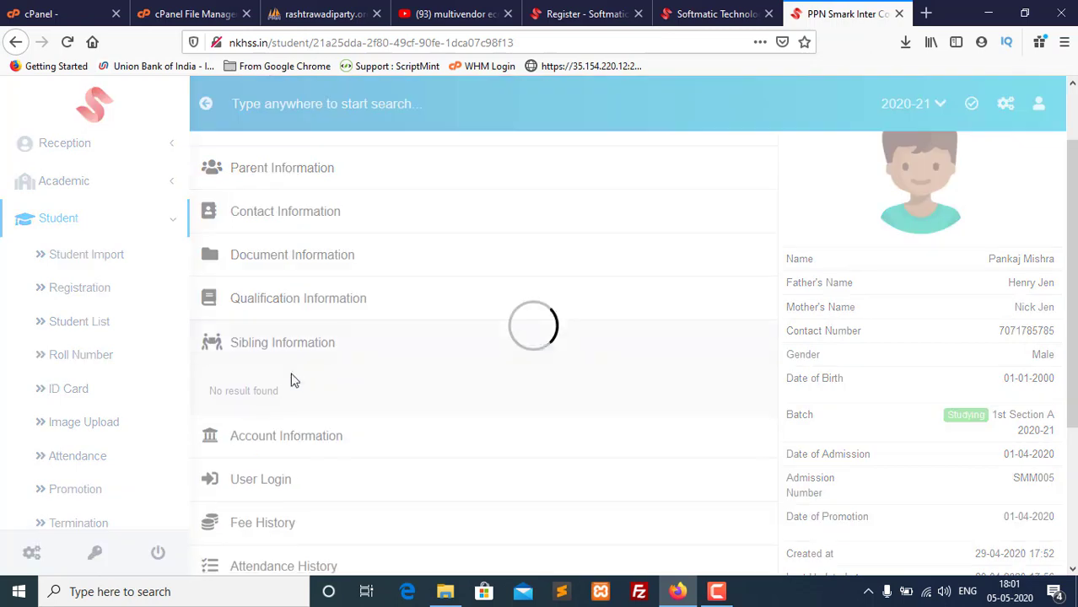
scroll(349, 371, down, 3)
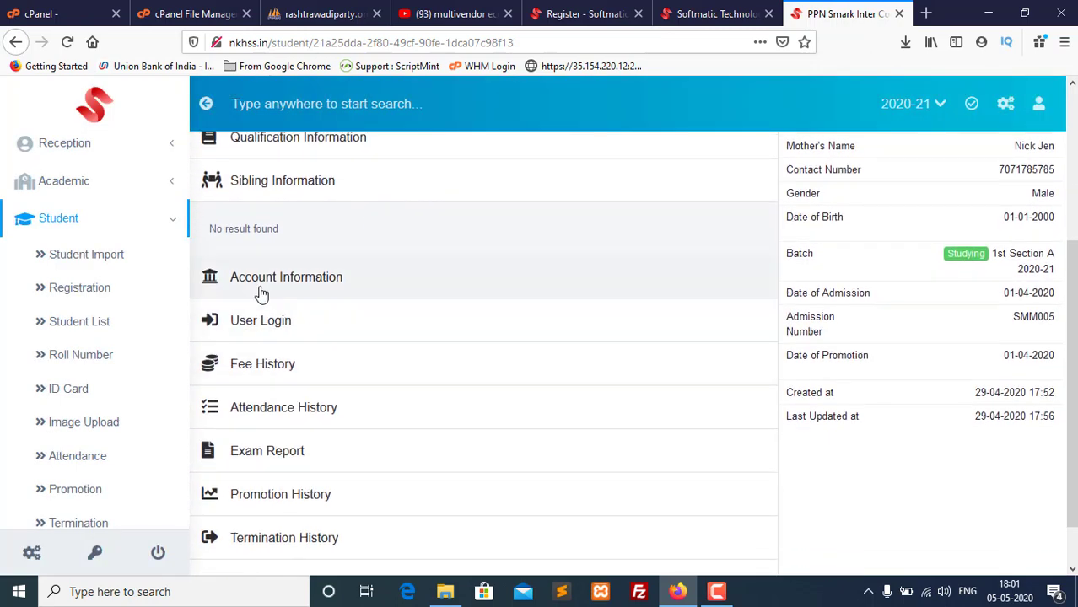
click(262, 291)
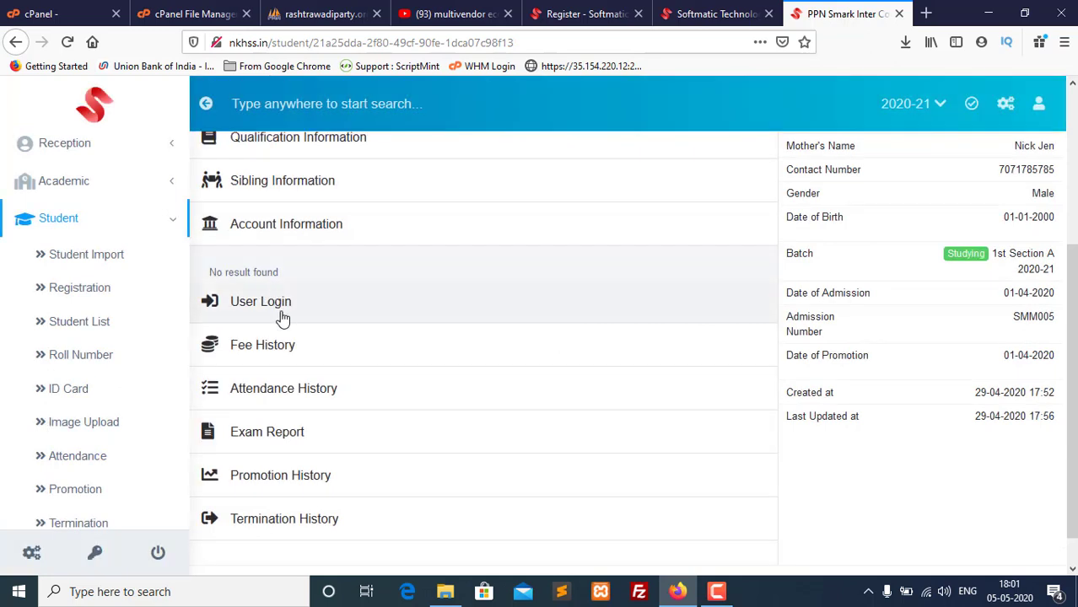
Step: Open the User Login section of the student's details and check the parent and student login settings
click(283, 312)
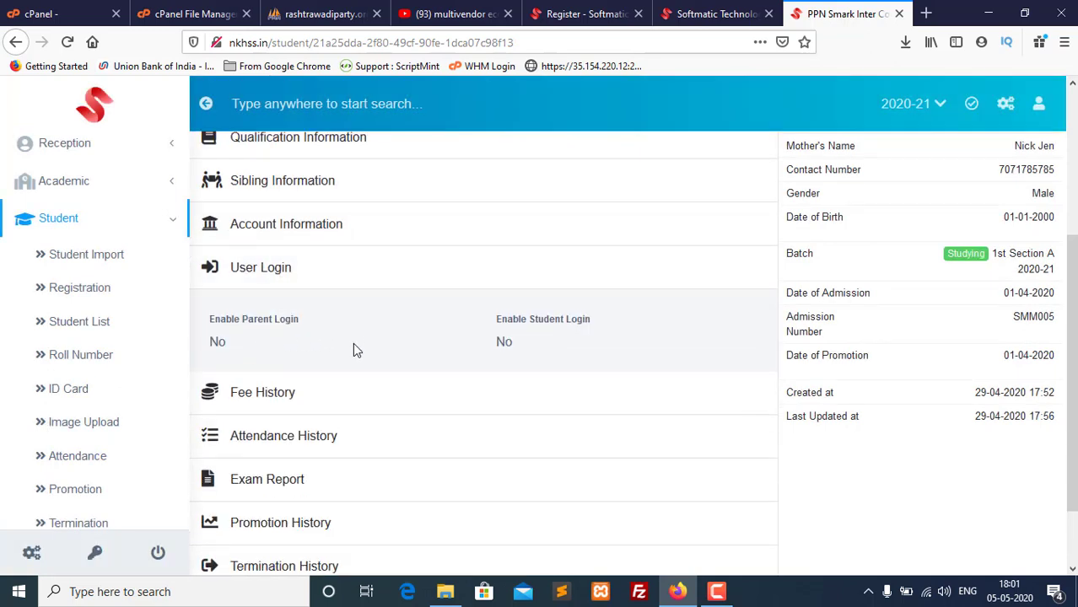
drag(540, 351, 489, 350)
click(550, 349)
drag(234, 348, 204, 346)
click(365, 345)
scroll(440, 390, up, 5)
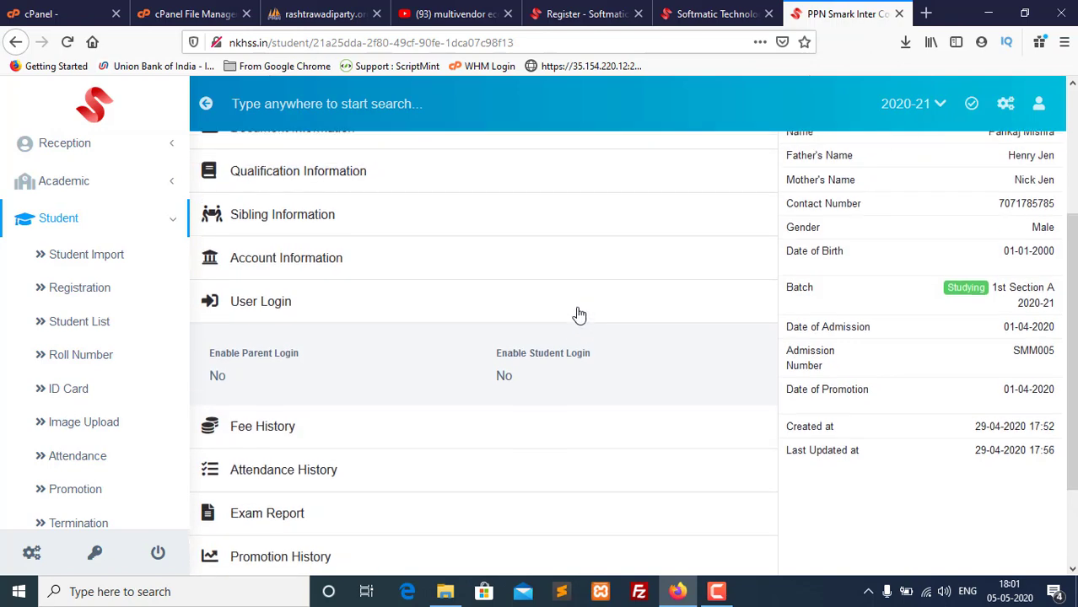
scroll(542, 397, down, 4)
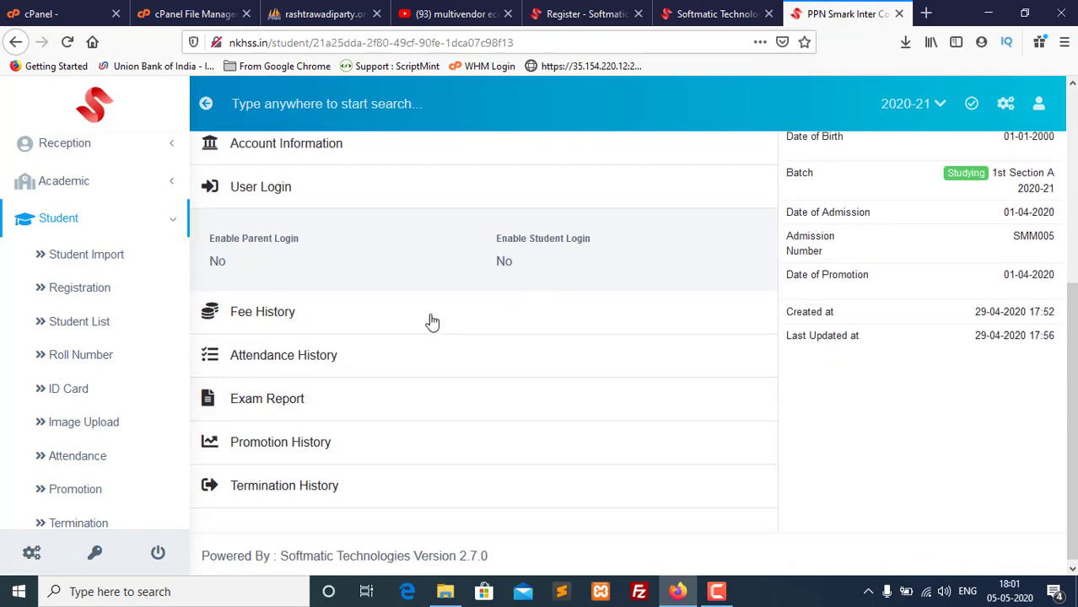
Step: Open the student's 1st Section A fee details from the Fee History section and look through the fee tables
click(346, 321)
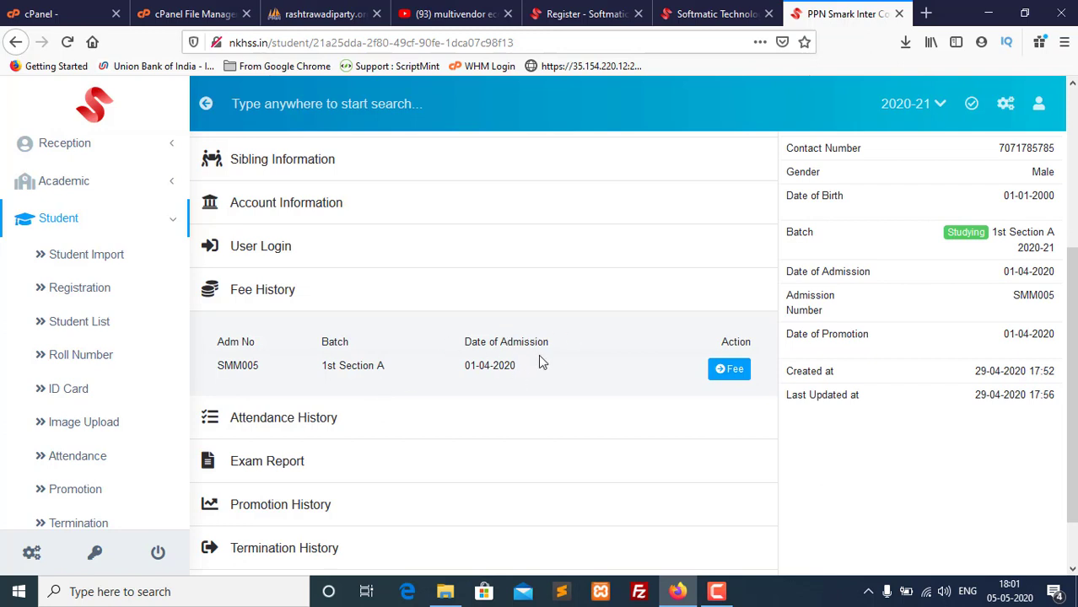
click(718, 373)
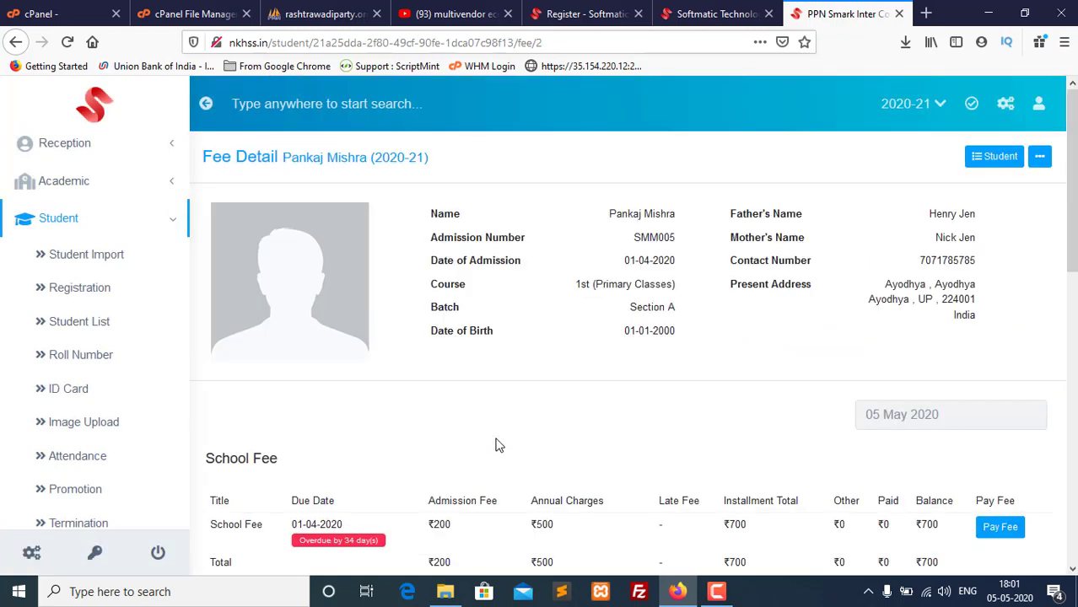
scroll(496, 443, down, 3)
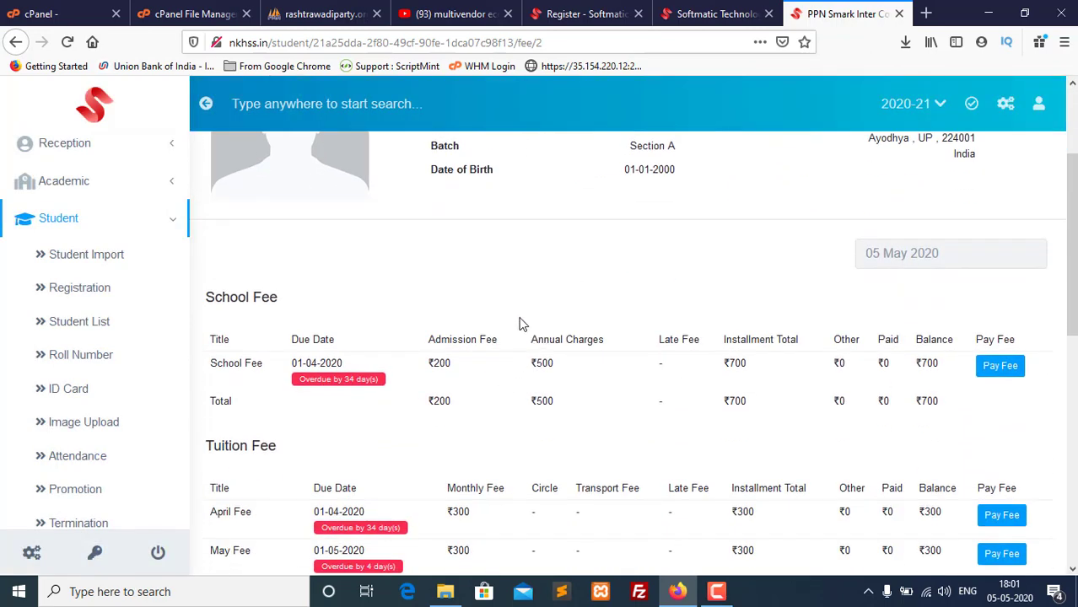
scroll(466, 351, down, 5)
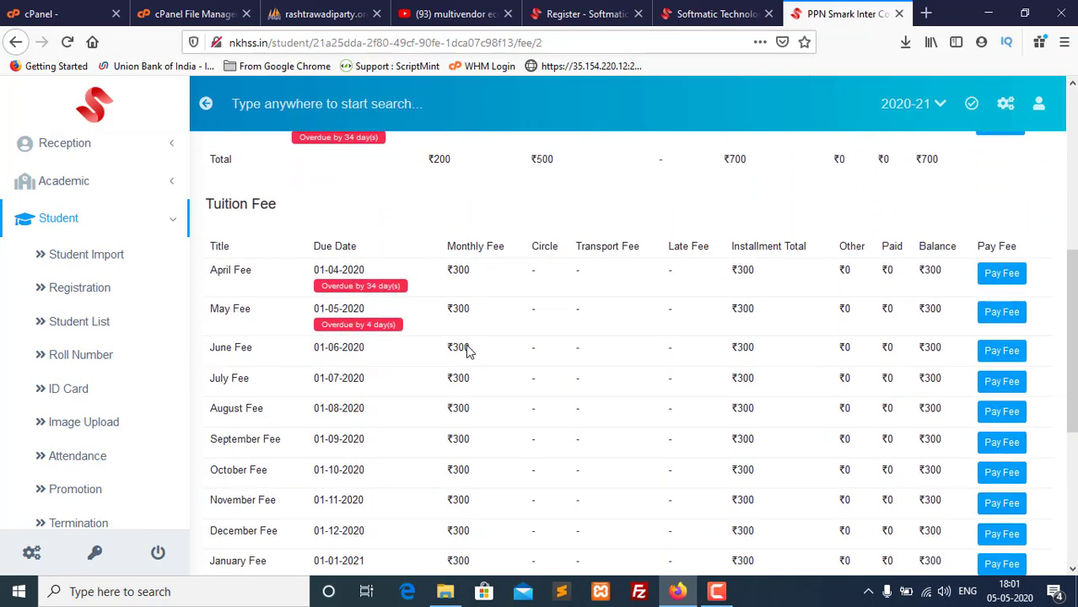
scroll(466, 344, up, 2)
scroll(465, 346, down, 2)
scroll(466, 345, up, 6)
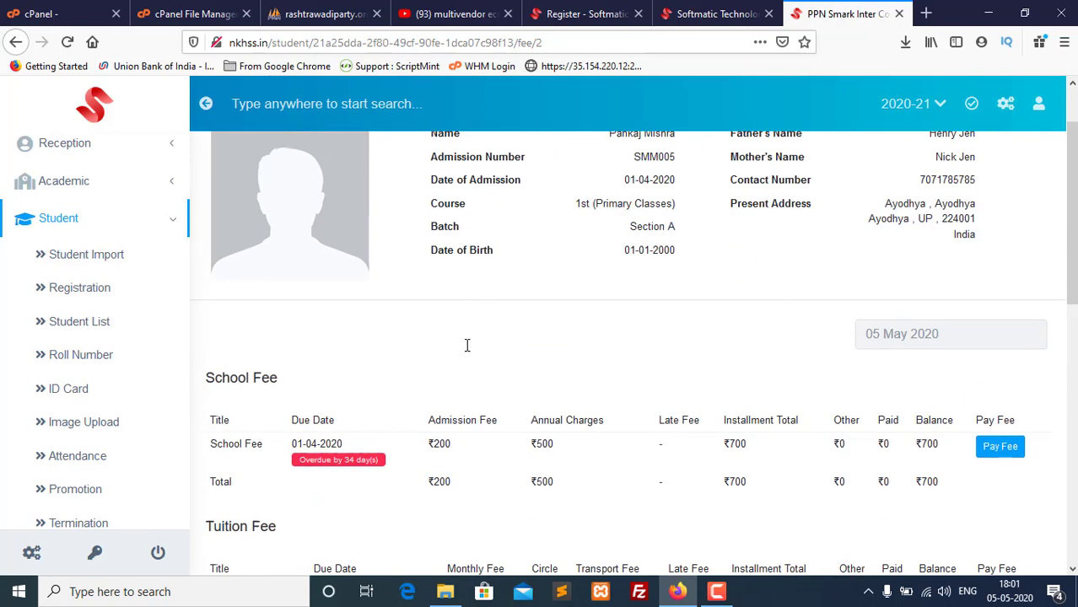
Step: Examine the School Fee table, including its due date, admission fee, annual charges and balance
drag(286, 380, 199, 366)
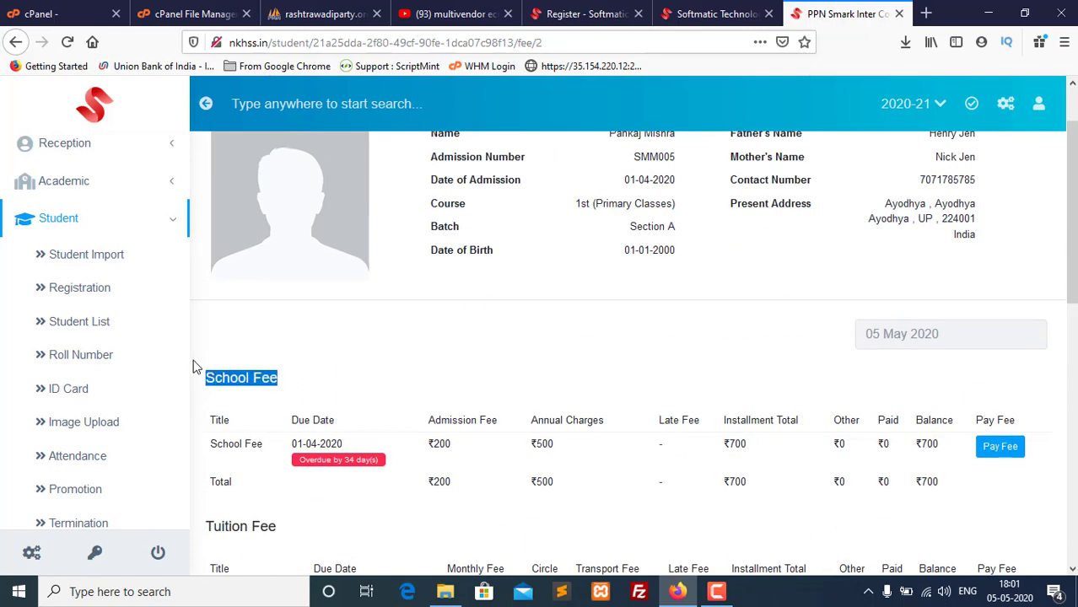
scroll(375, 382, down, 2)
scroll(375, 382, down, 2)
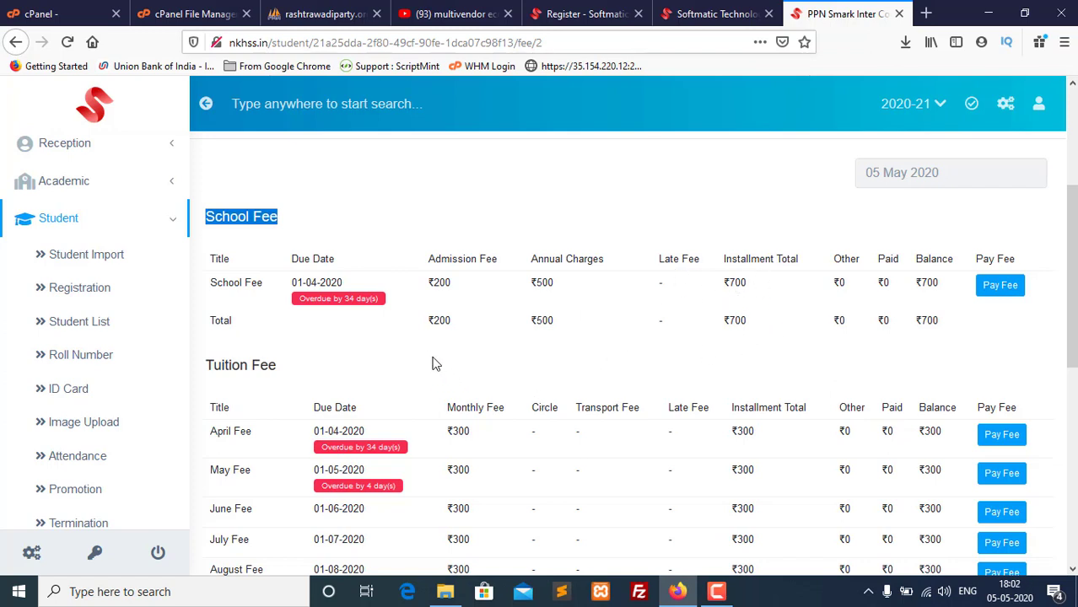
drag(238, 331, 211, 257)
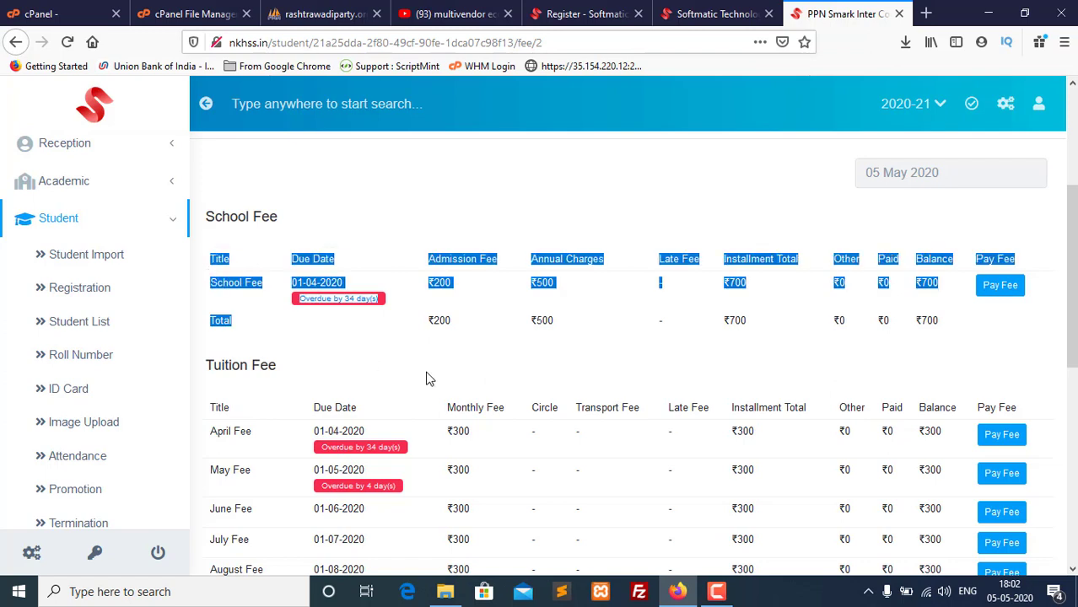
click(384, 331)
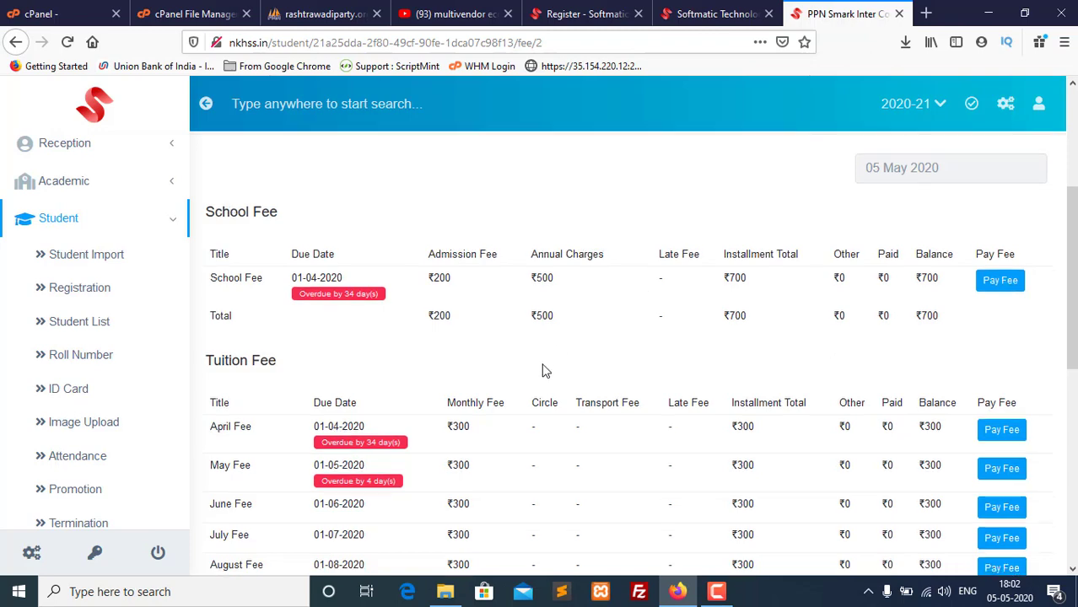
Step: Examine the monthly Tuition Fee installments, checking the overdue period of the April fee
scroll(328, 226, down, 3)
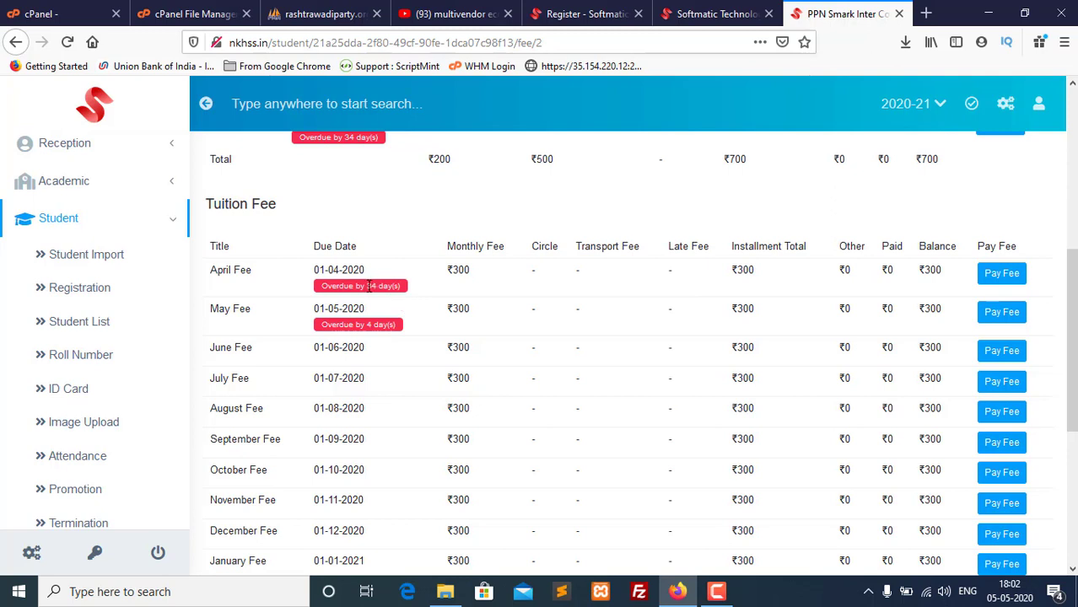
drag(369, 286, 400, 288)
click(458, 339)
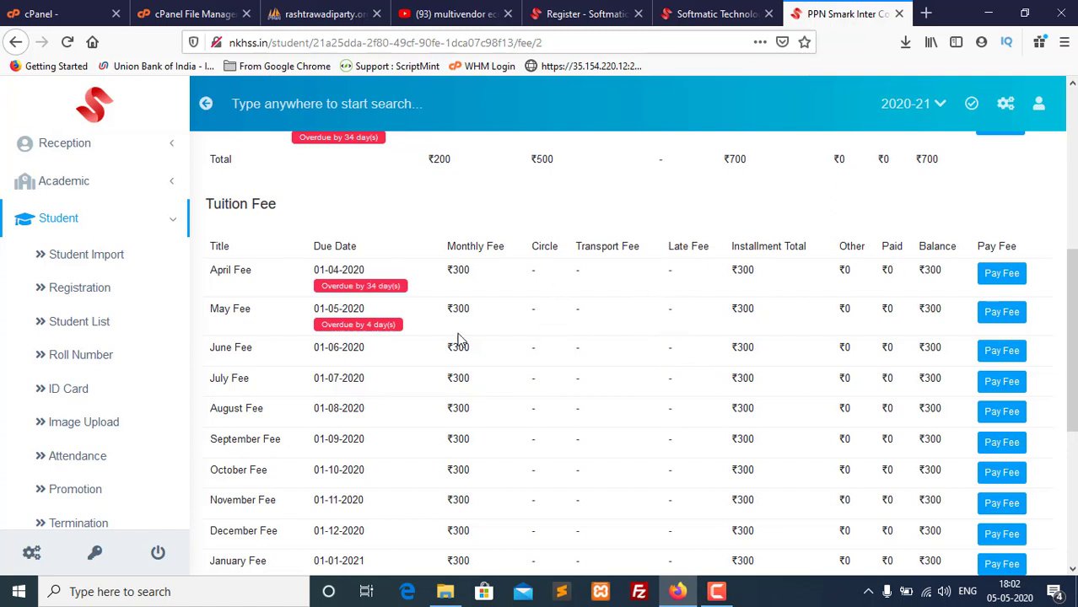
double_click(242, 270)
Step: Check the overall installment total, other charges and balance in the summary below the fee tables
scroll(472, 299, down, 4)
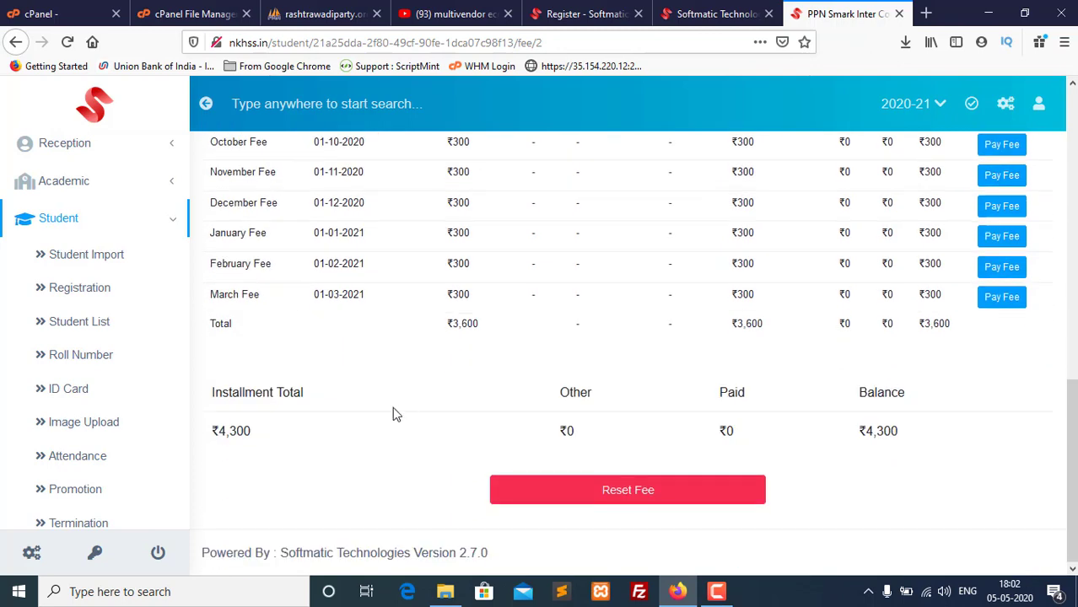
drag(251, 431, 221, 431)
drag(603, 431, 549, 429)
drag(929, 438, 839, 444)
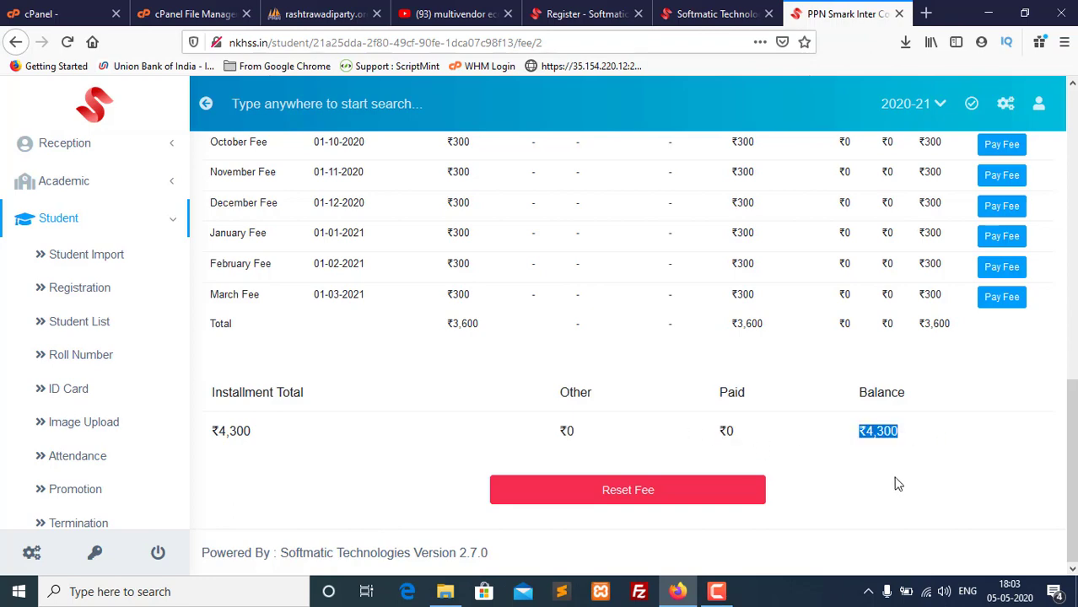
Step: Open the payment form for the April tuition fee and look over its additional charge, discount and payment fields
scroll(898, 484, up, 6)
scroll(885, 482, down, 3)
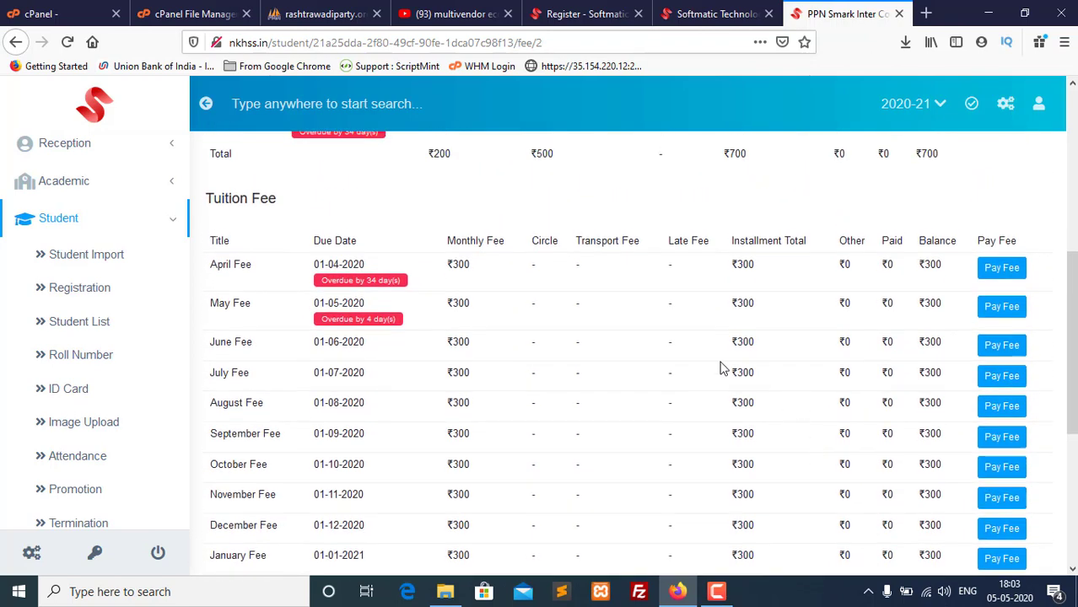
click(999, 272)
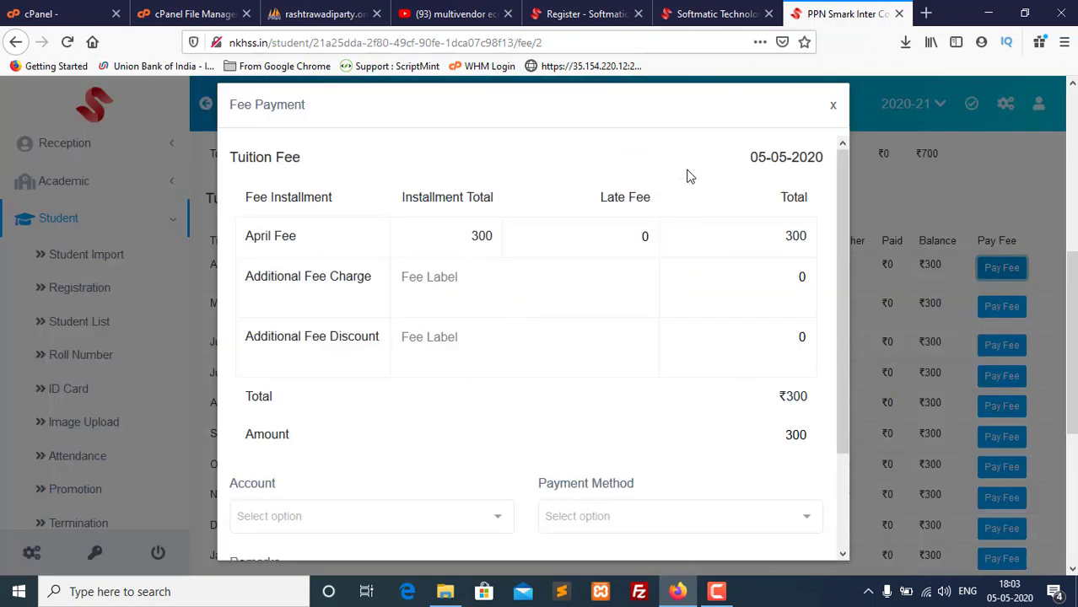
scroll(431, 346, down, 3)
scroll(430, 350, up, 3)
click(445, 279)
scroll(508, 338, down, 3)
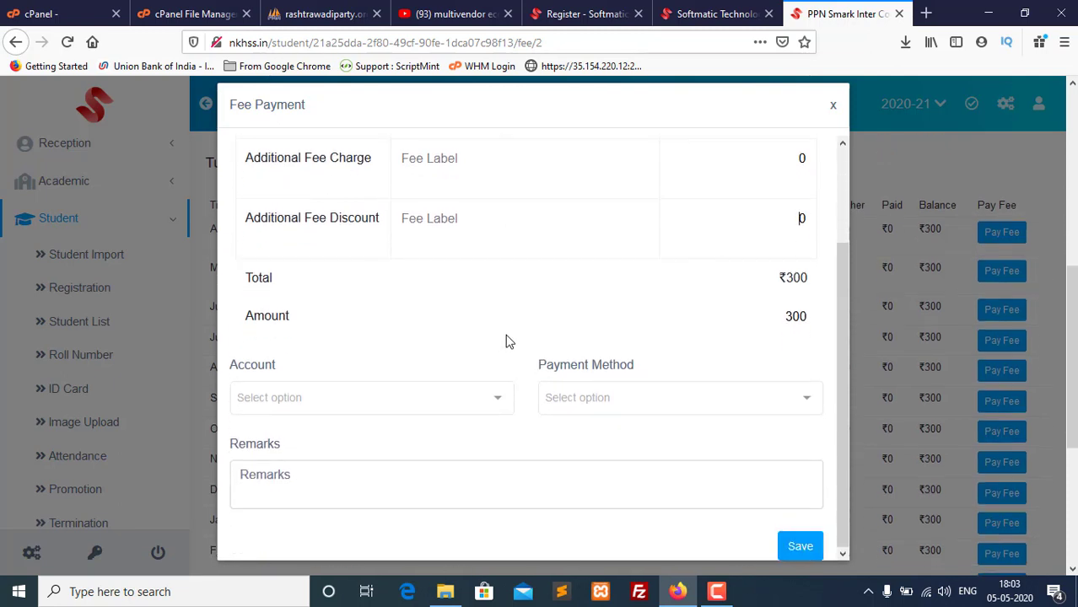
scroll(568, 312, up, 2)
scroll(568, 312, down, 2)
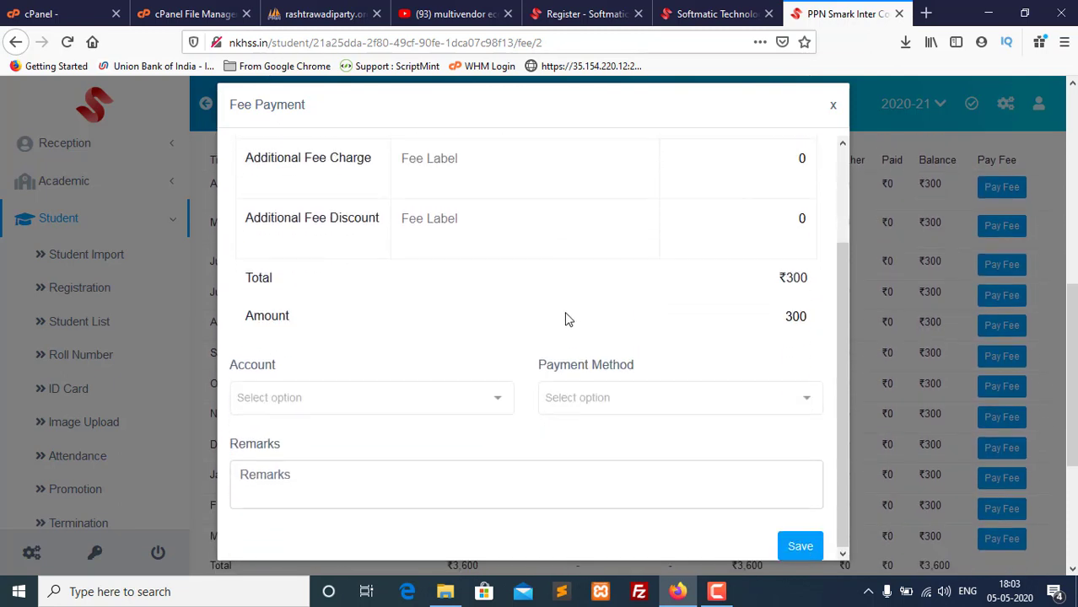
Step: Pay the April fee with account Cash Account and payment method Cash Payement, and save the payment
click(389, 397)
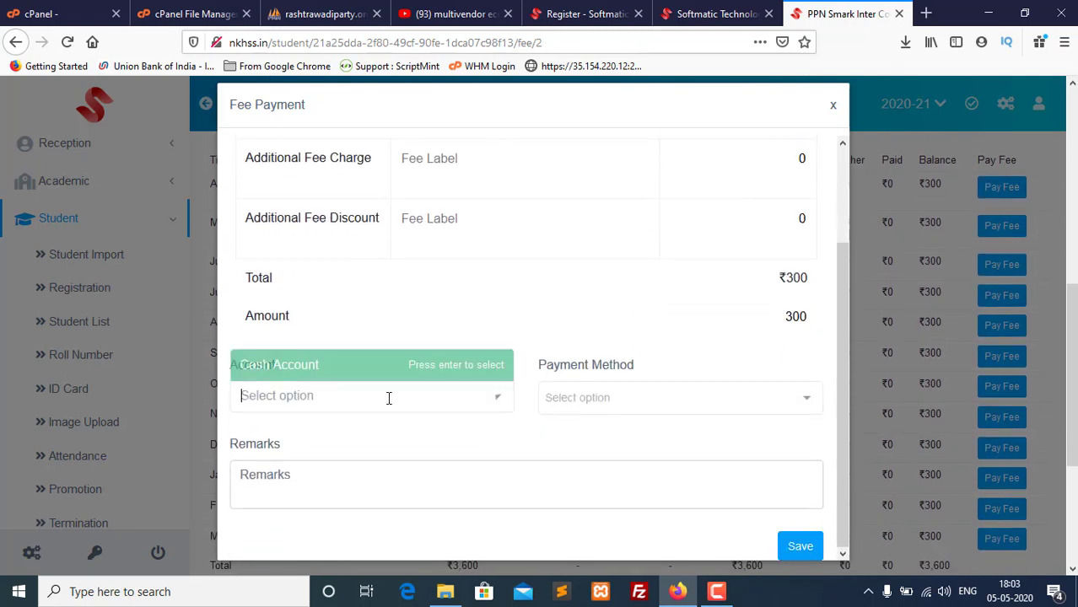
click(341, 369)
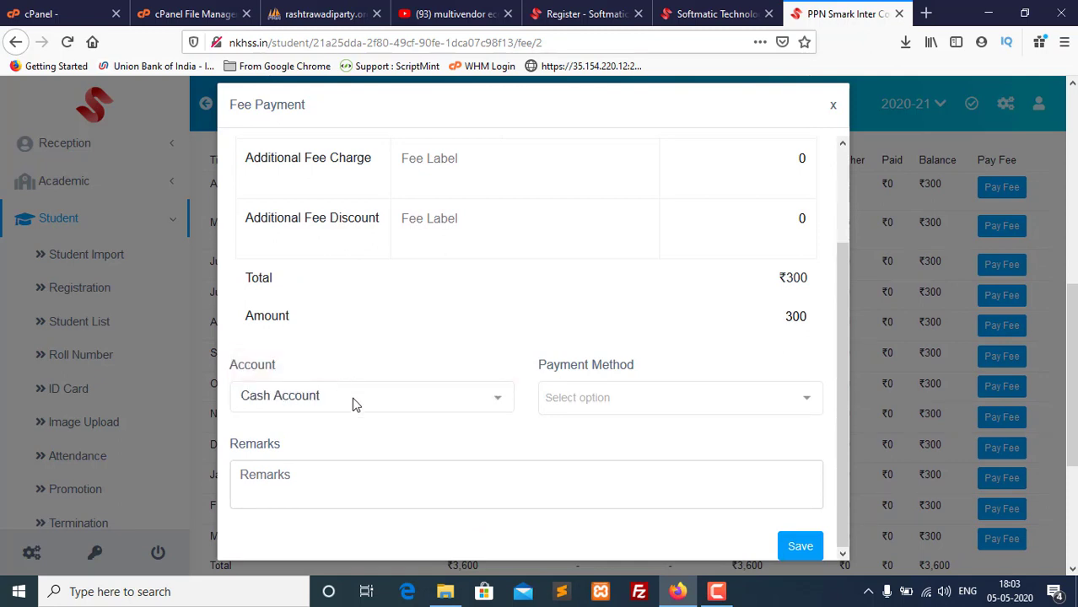
click(795, 544)
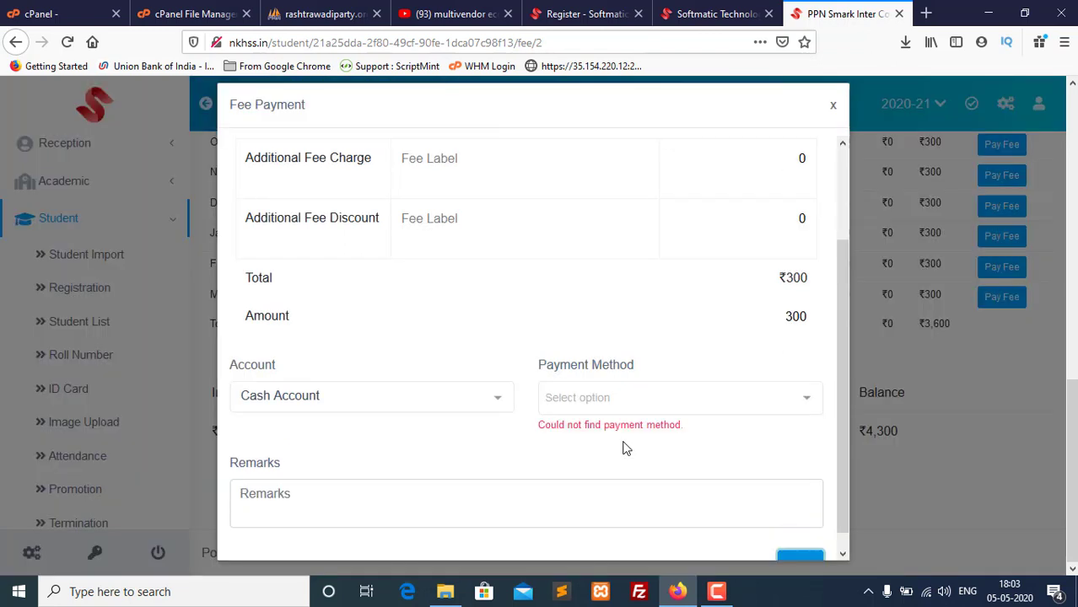
click(620, 398)
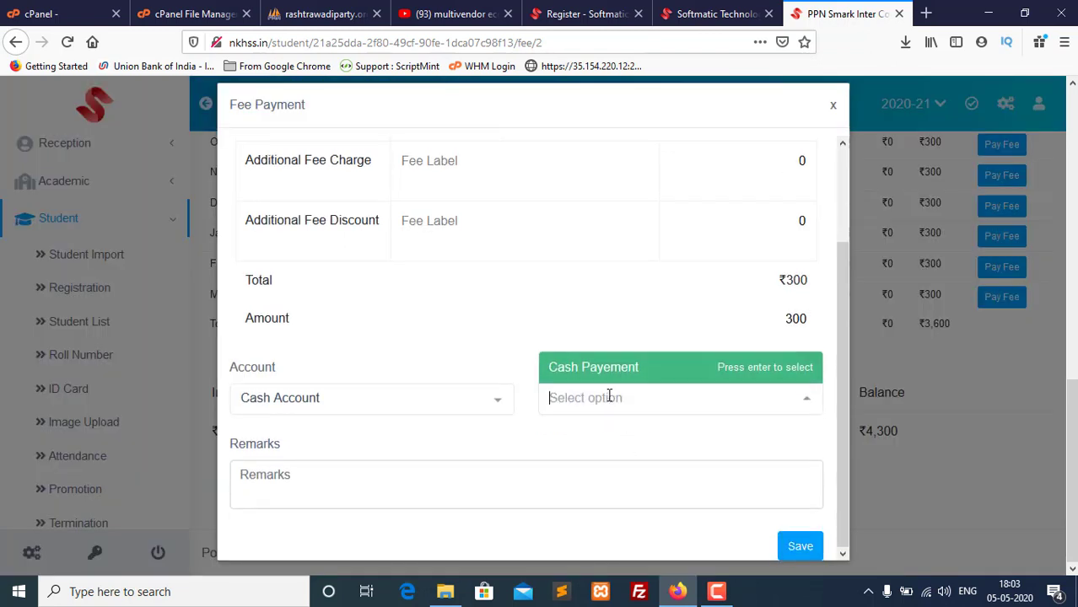
click(608, 376)
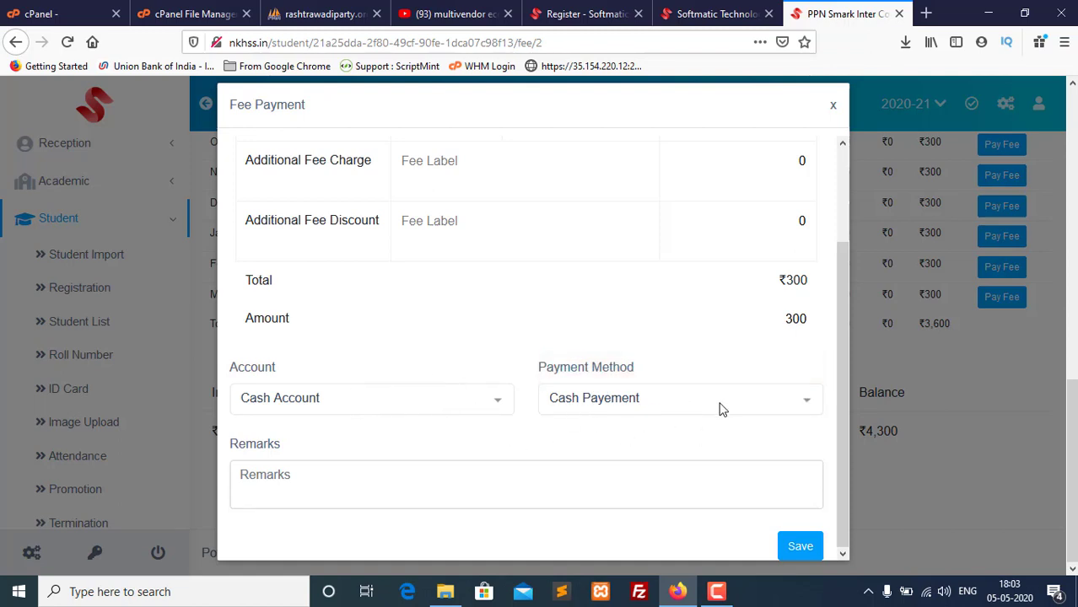
click(799, 546)
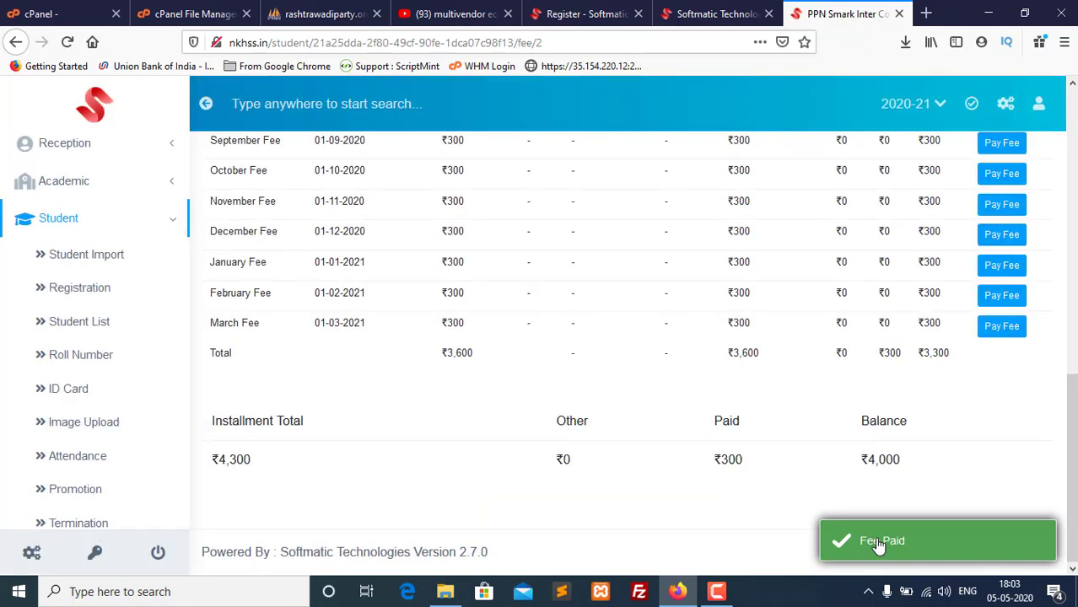
Step: Open the receipt detail of the paid April fee and try to print the receipt
scroll(701, 419, up, 5)
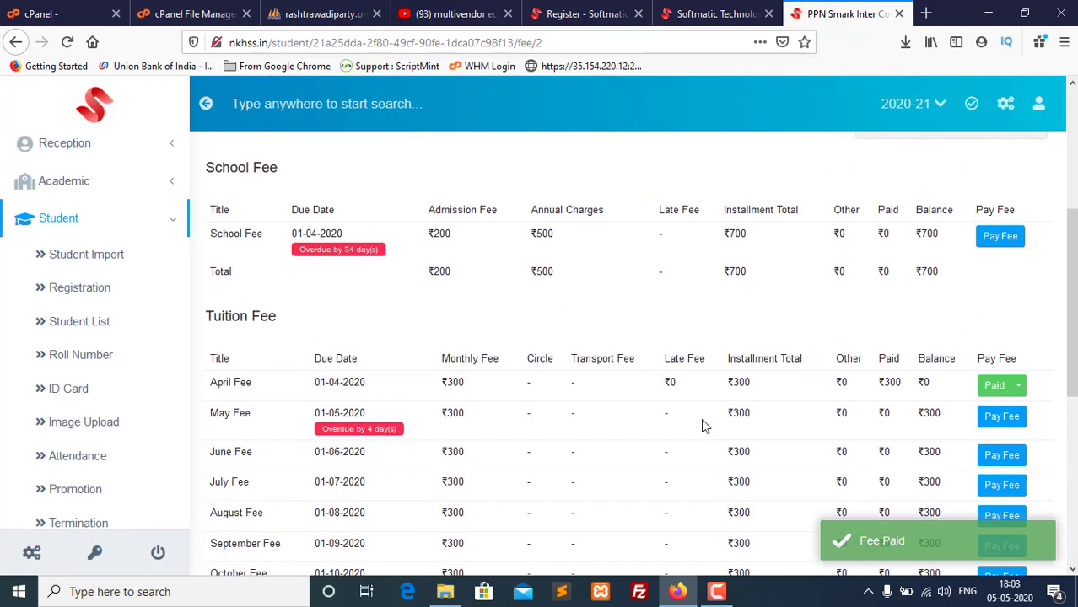
click(1020, 388)
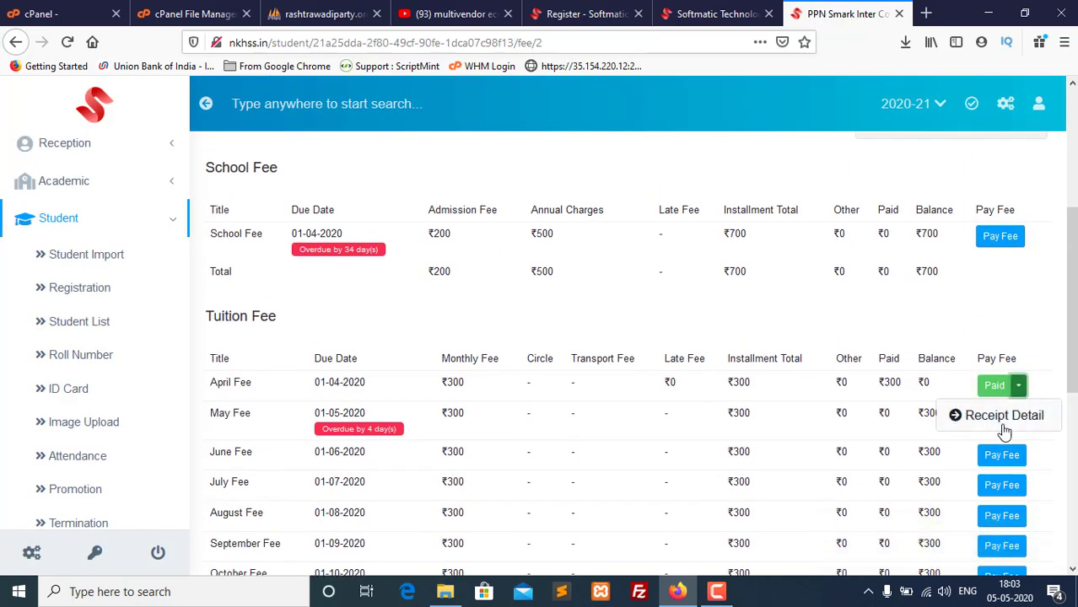
click(1004, 416)
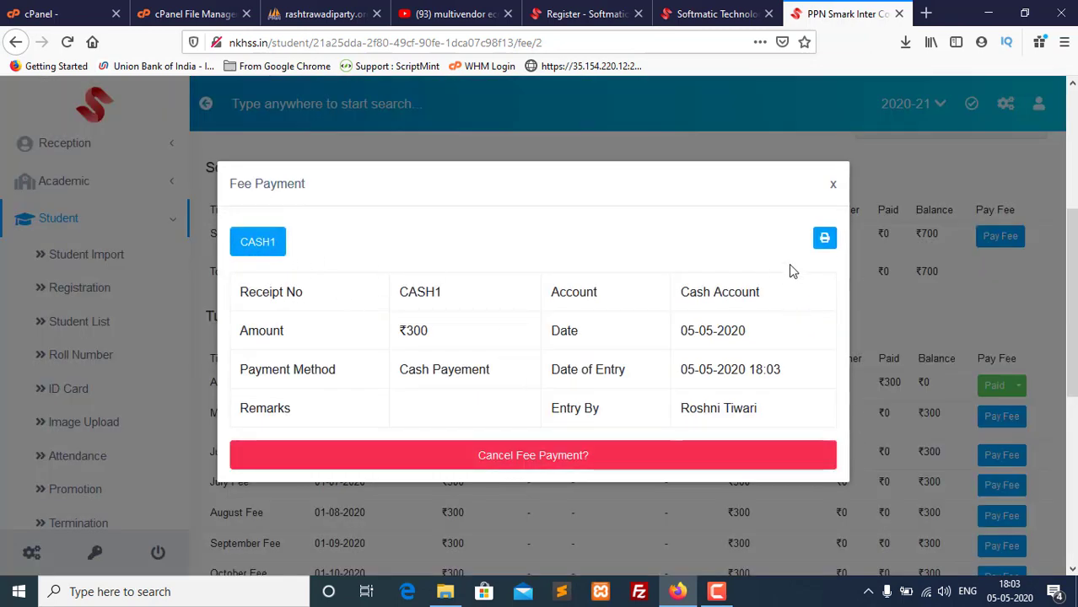
click(824, 237)
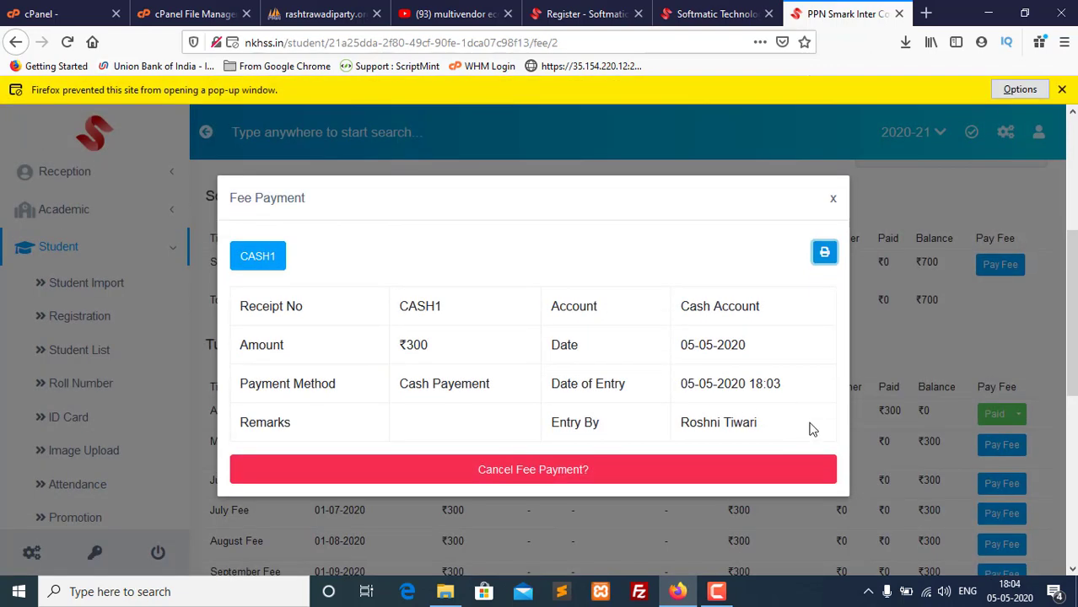
Step: Allow the site's blocked pop-up to open the receipt print page, and return to the fee page with the receipt detail closed
click(1019, 90)
click(983, 110)
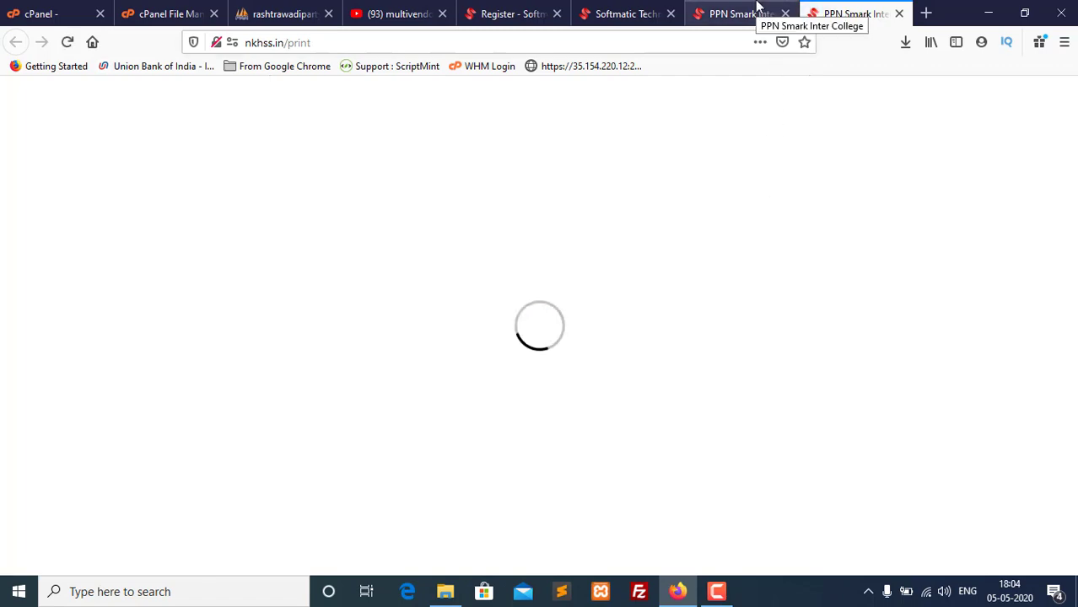
click(756, 7)
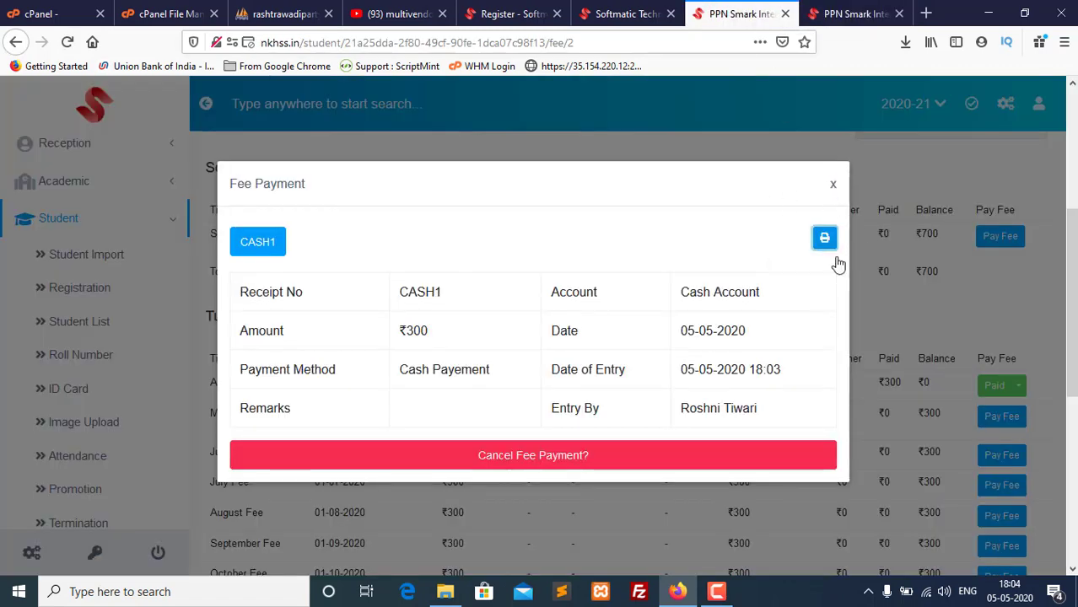
click(832, 184)
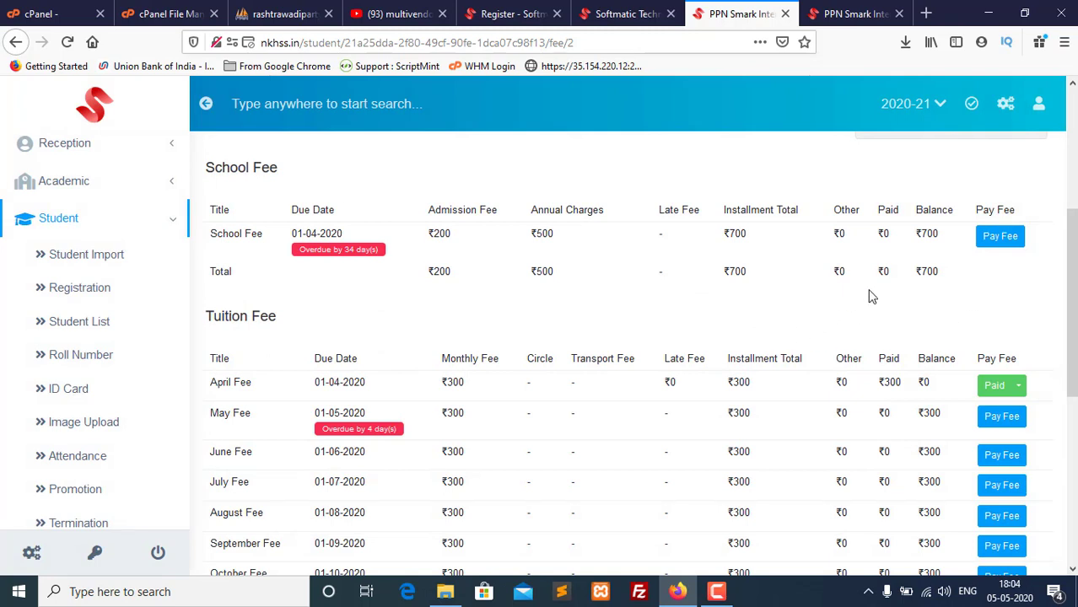
Step: Look over the monthly tuition fee installments, their due dates and the overall paid and balance summary
scroll(675, 362, down, 3)
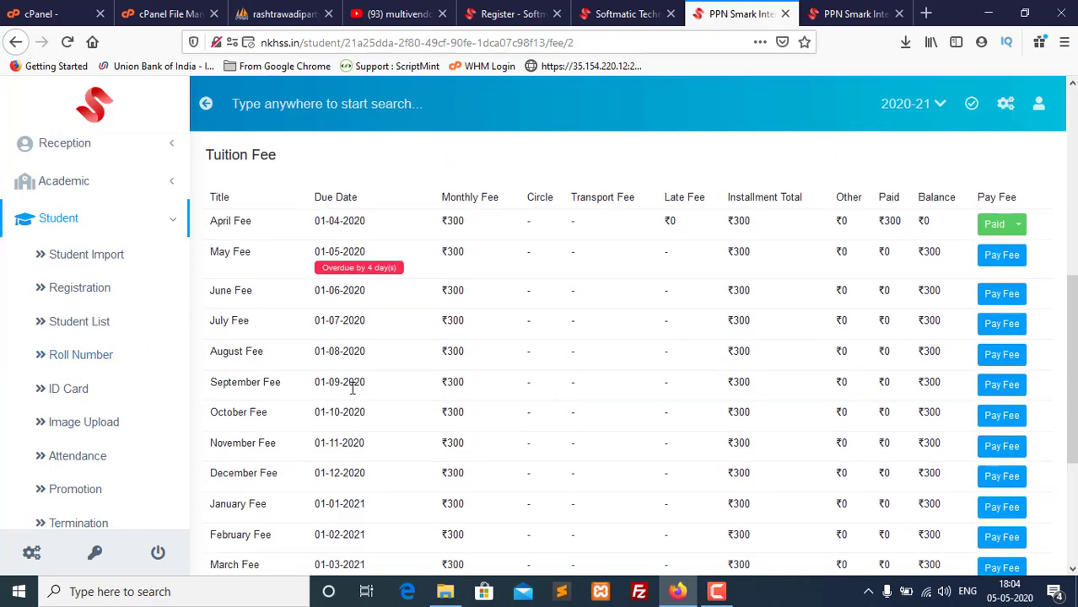
scroll(353, 388, down, 4)
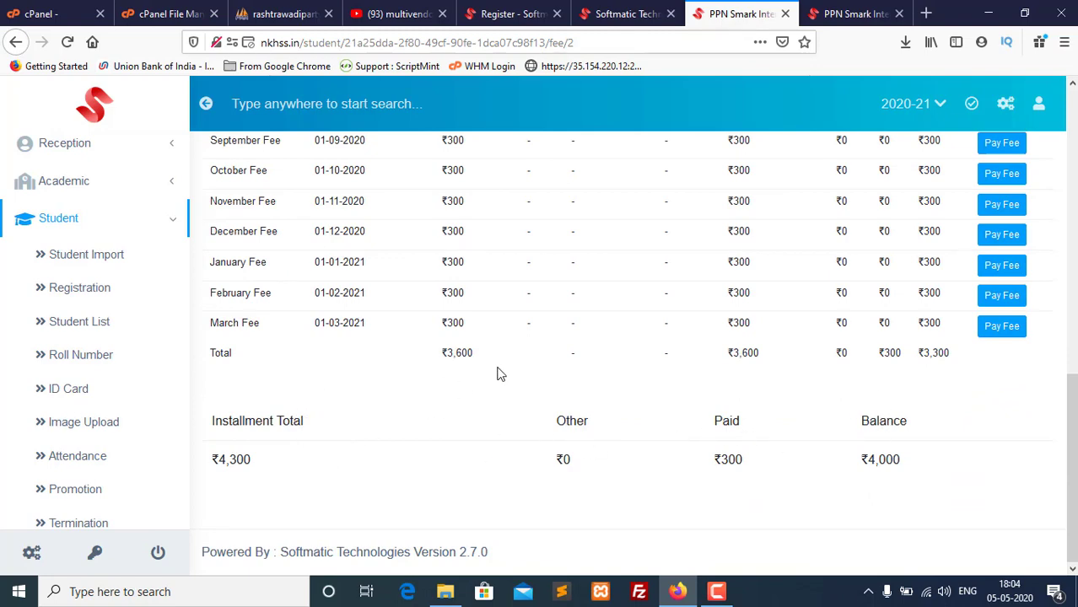
scroll(716, 388, up, 4)
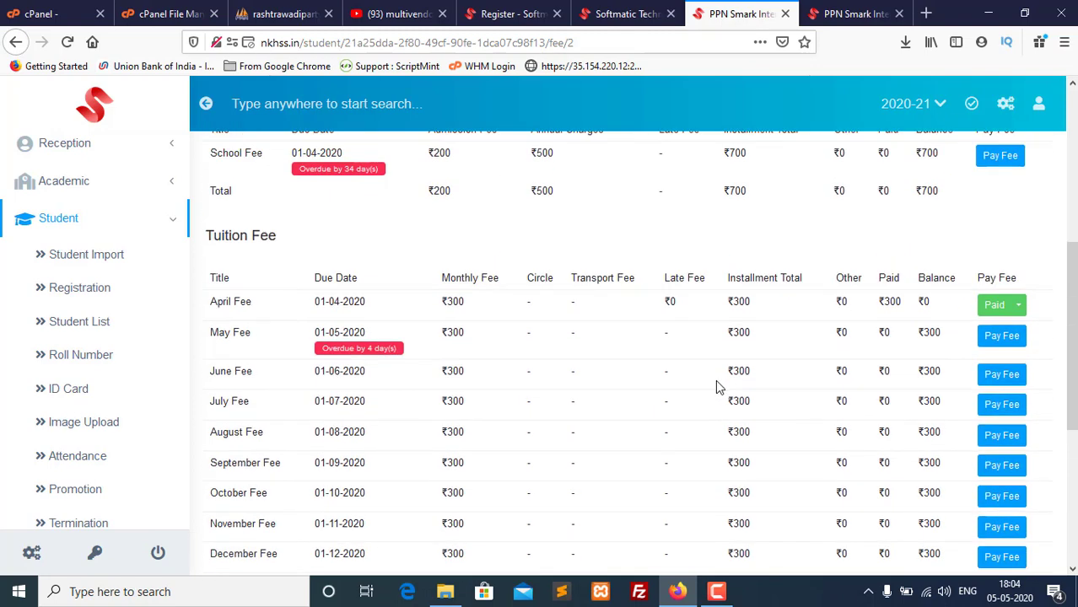
scroll(715, 384, down, 2)
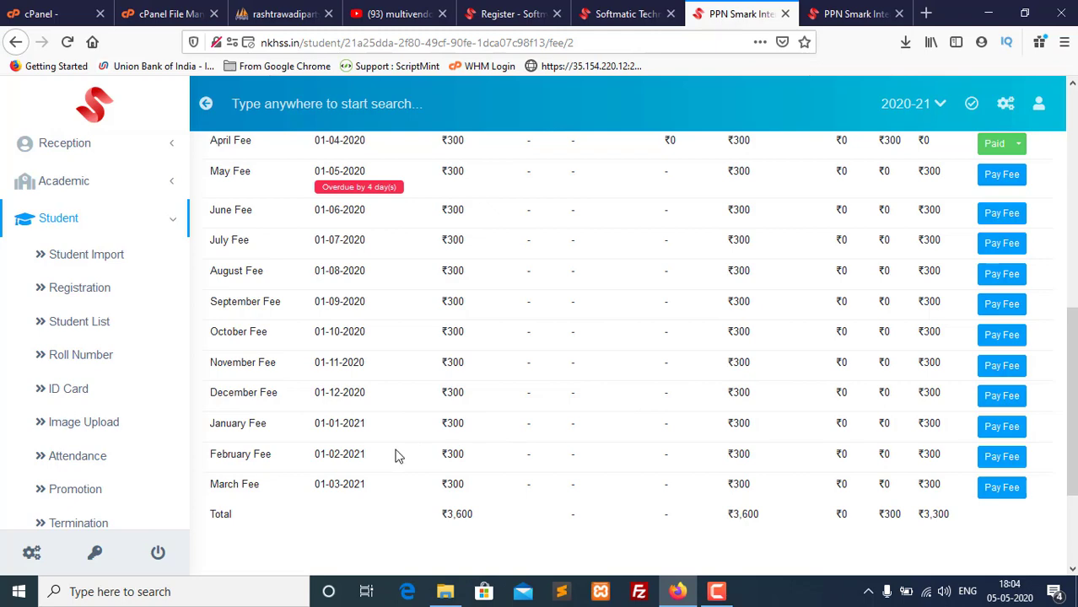
Step: Visit the student Roll Number, ID Card and Image Upload pages, and show image upload for batch 1st Section A
click(97, 363)
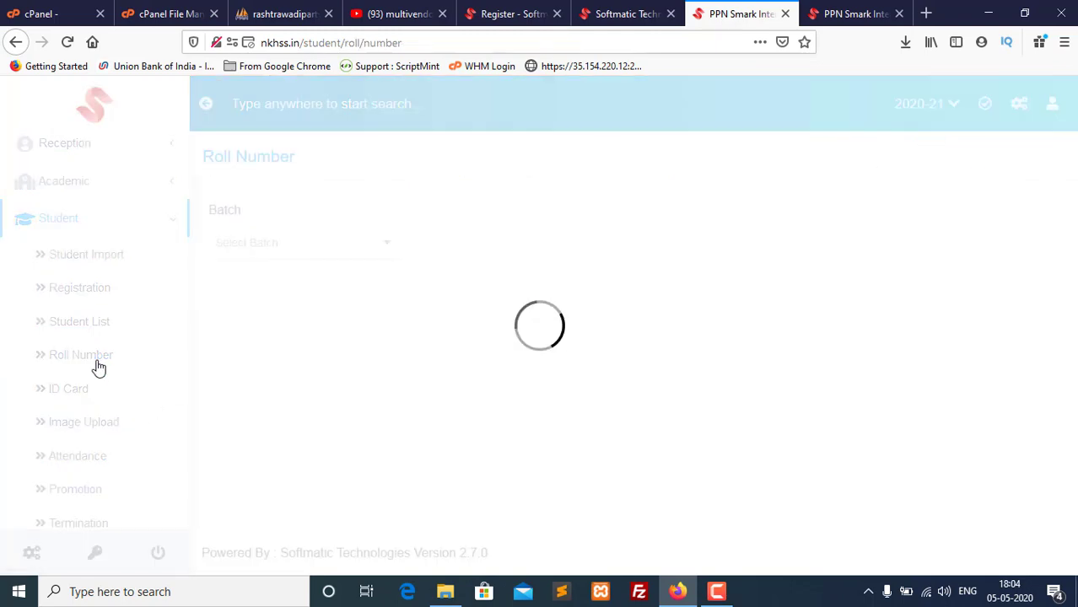
click(69, 394)
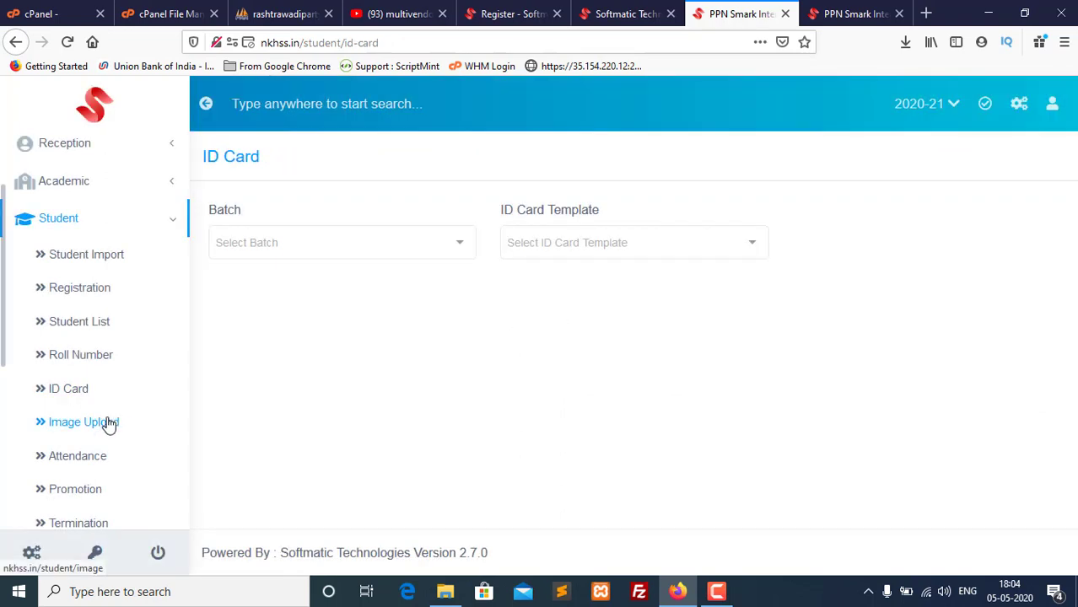
click(92, 429)
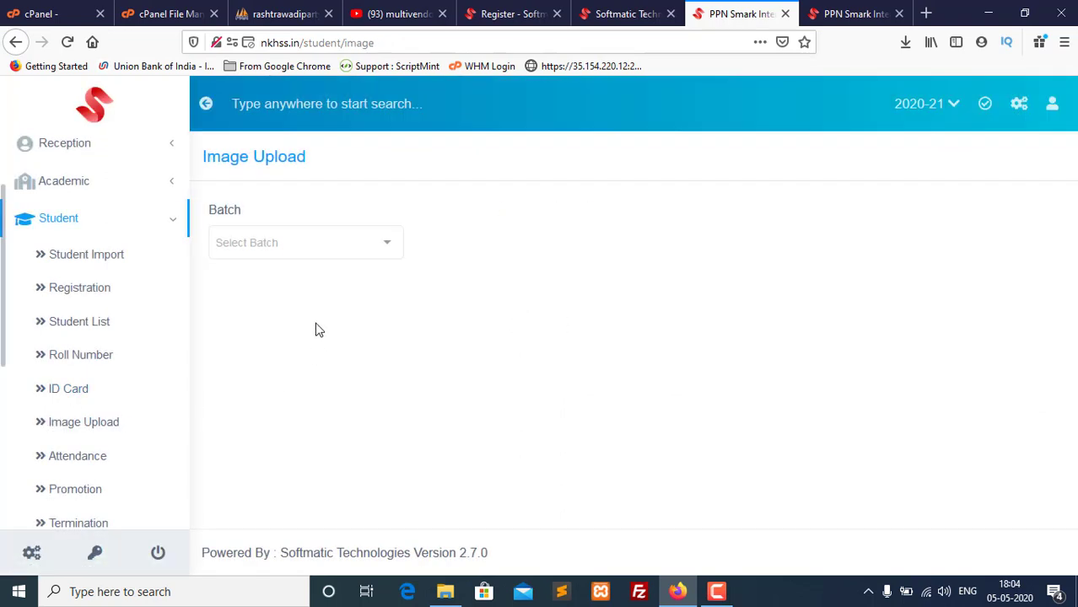
click(293, 242)
click(239, 304)
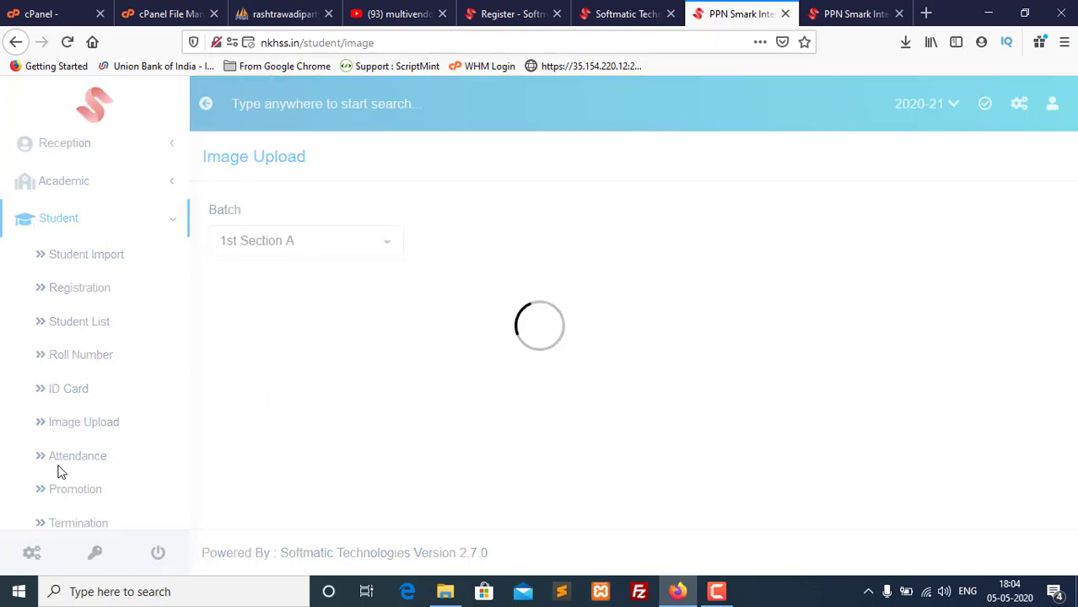
Step: Open the Employee section and view the employee list
scroll(126, 443, down, 2)
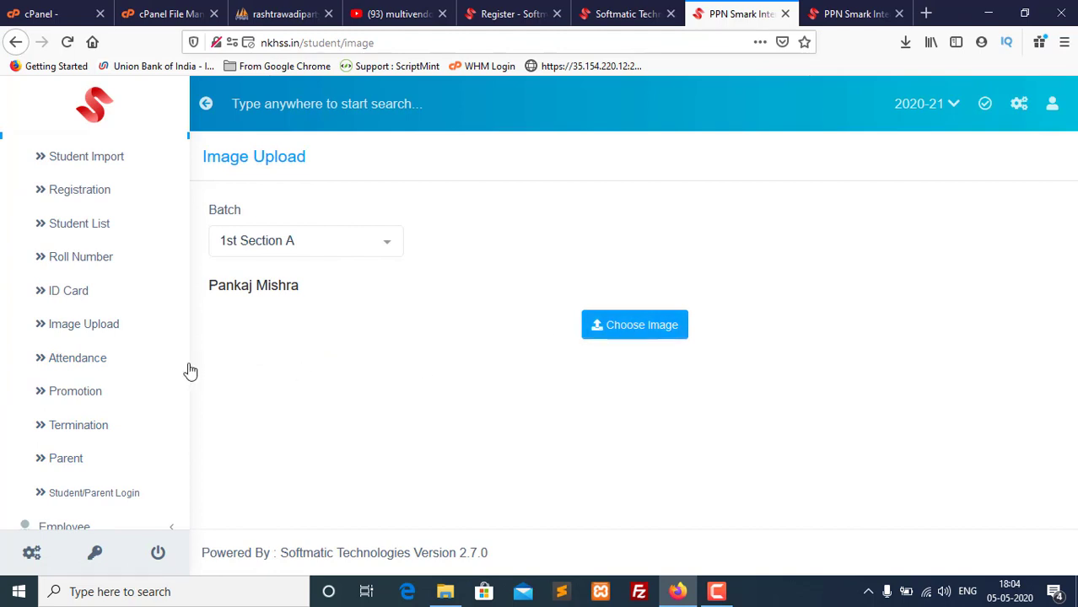
scroll(93, 430, down, 2)
click(108, 440)
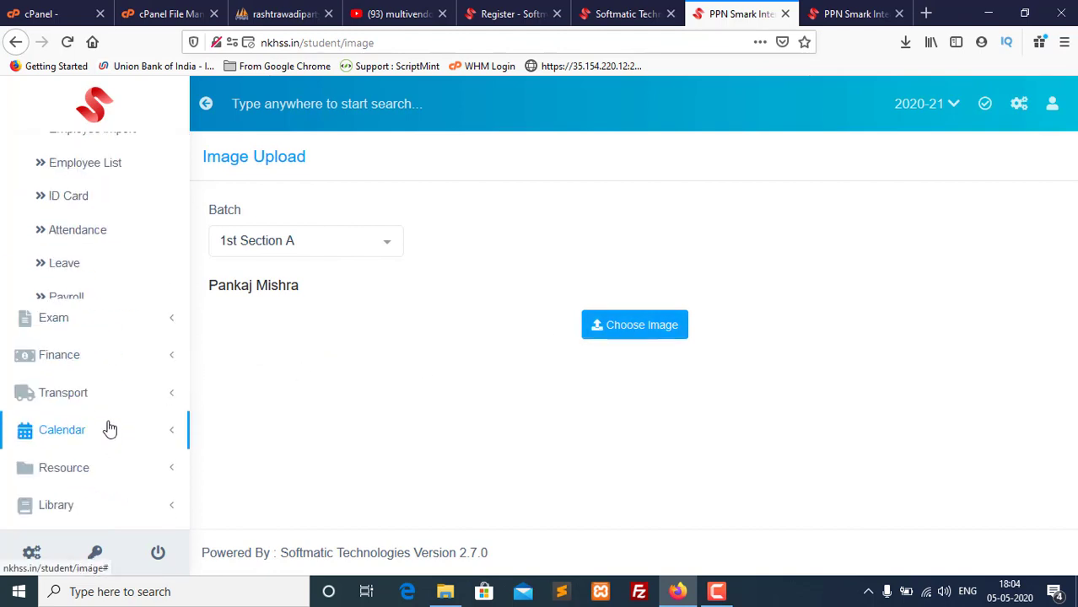
scroll(50, 262, up, 5)
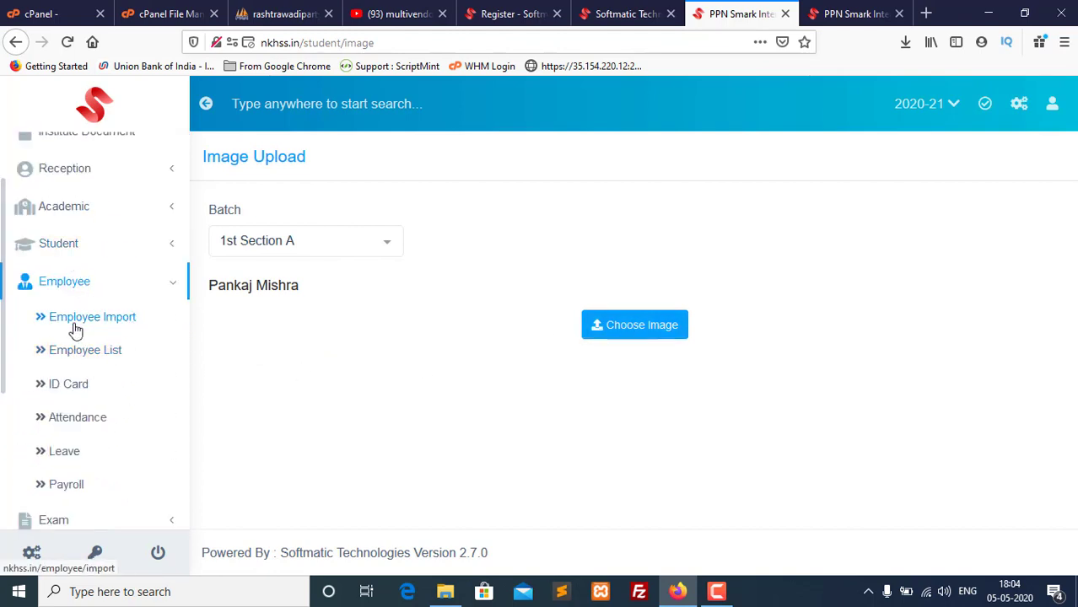
click(121, 351)
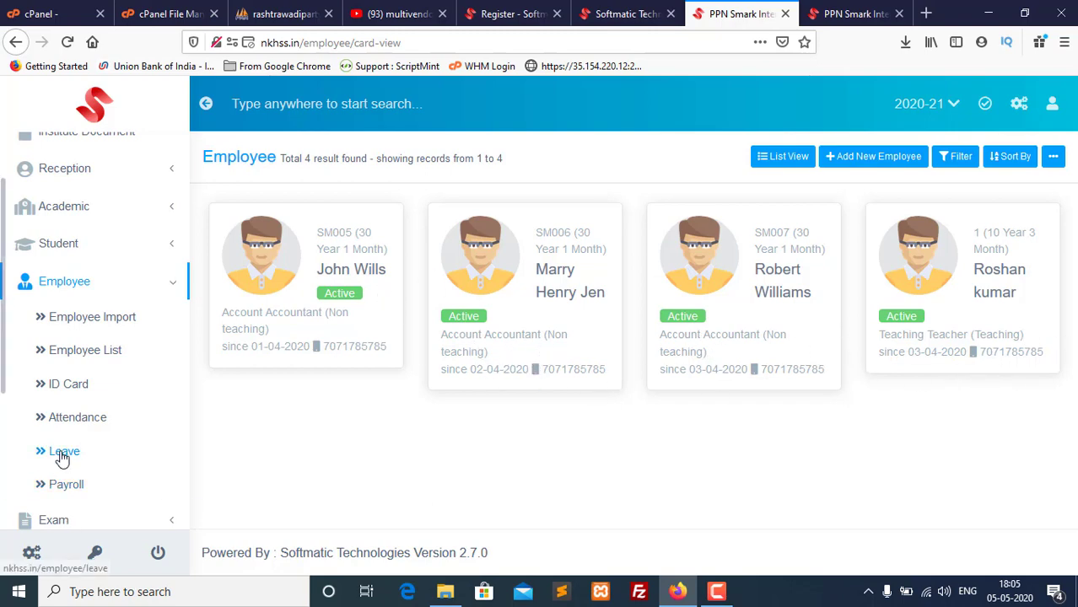
Step: Go through the Exam section's Exam Schedule, Record Marks, Report Card and Topper Report pages
scroll(83, 319, down, 2)
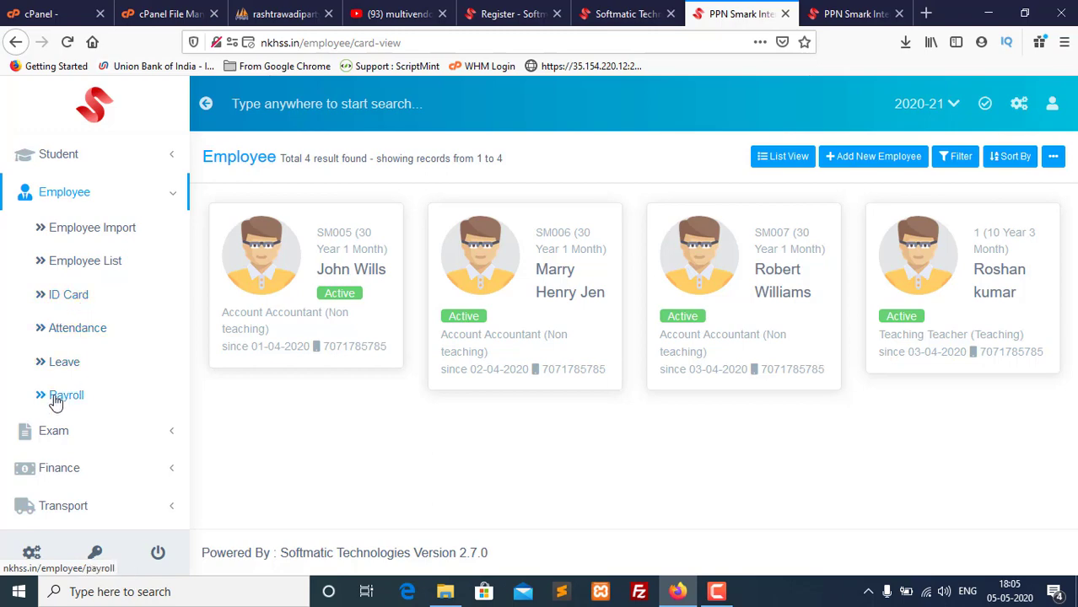
click(87, 432)
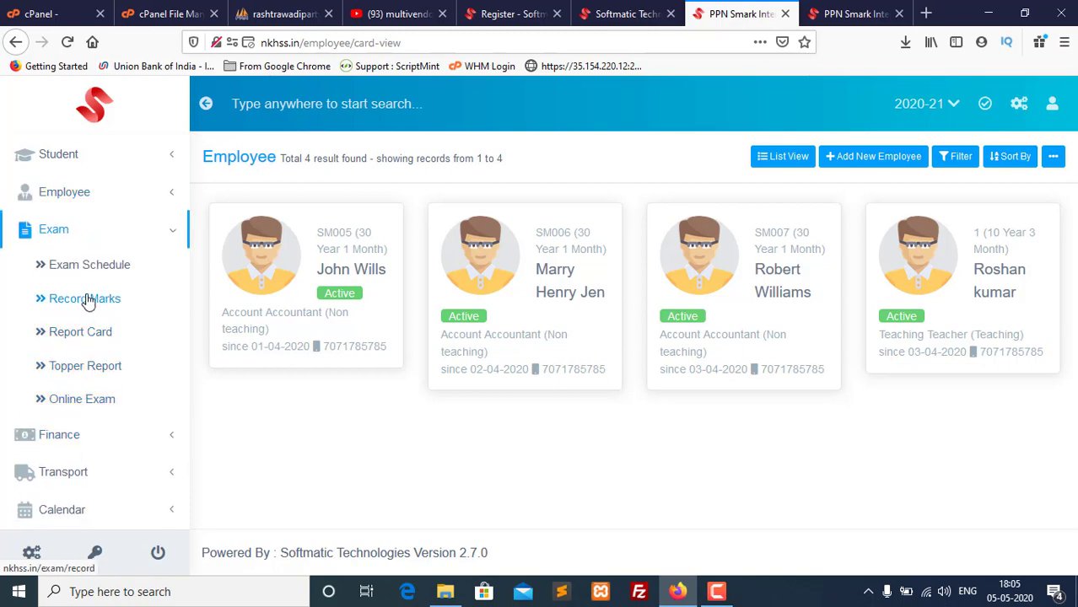
click(106, 267)
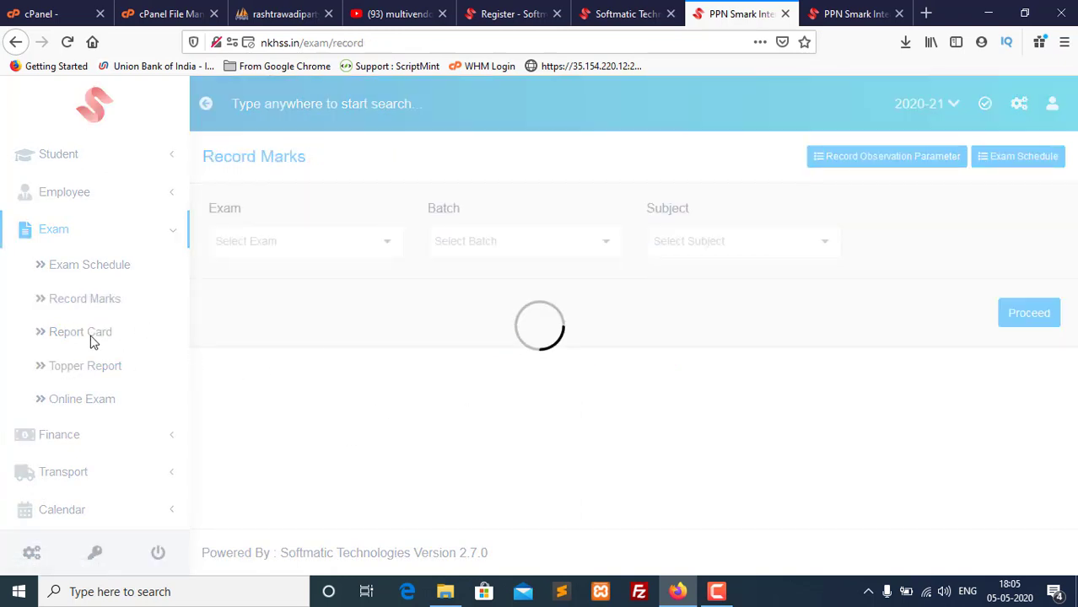
click(93, 342)
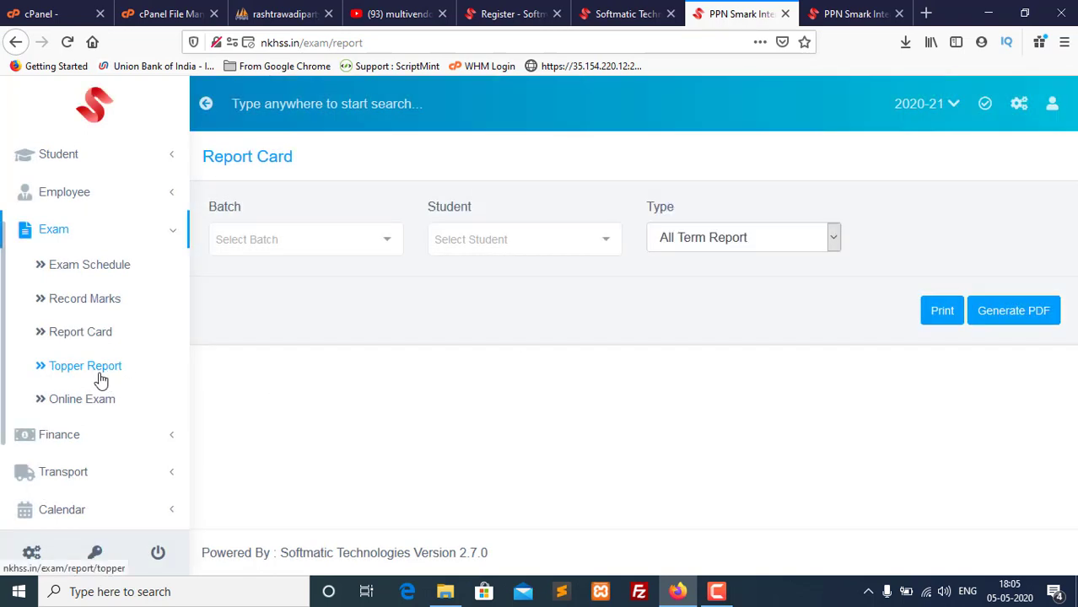
click(91, 374)
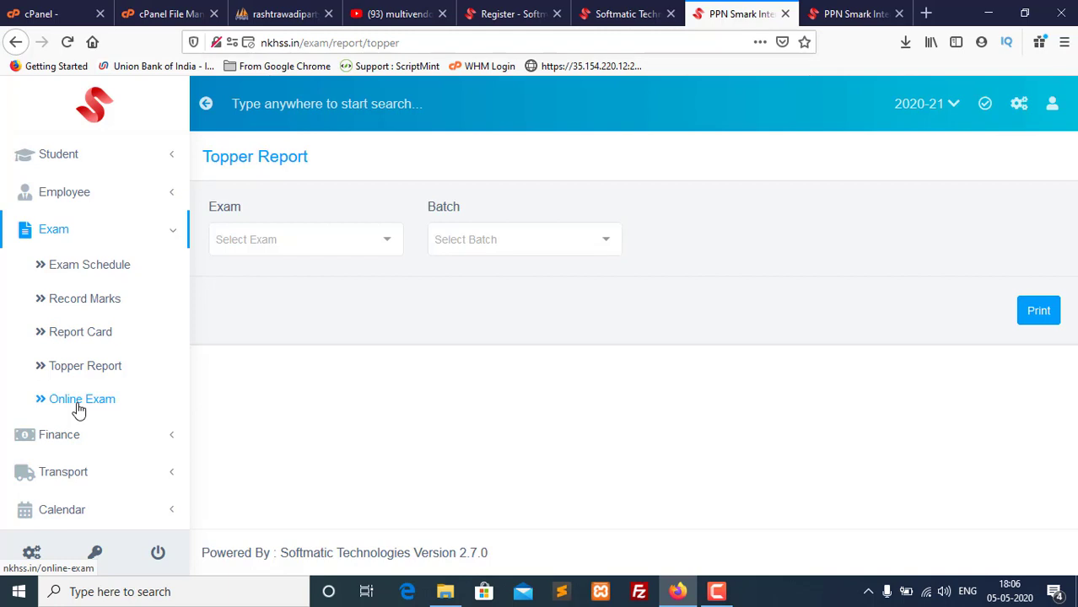
Step: View the fee groups in the Finance section and open the form for adding a new fee group
click(48, 232)
click(96, 268)
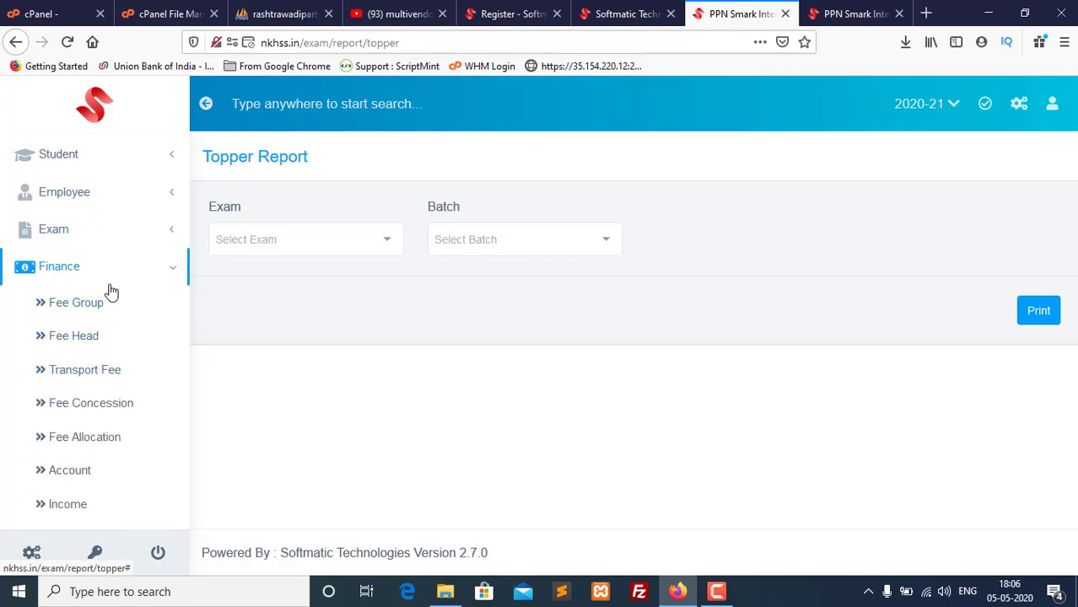
click(97, 308)
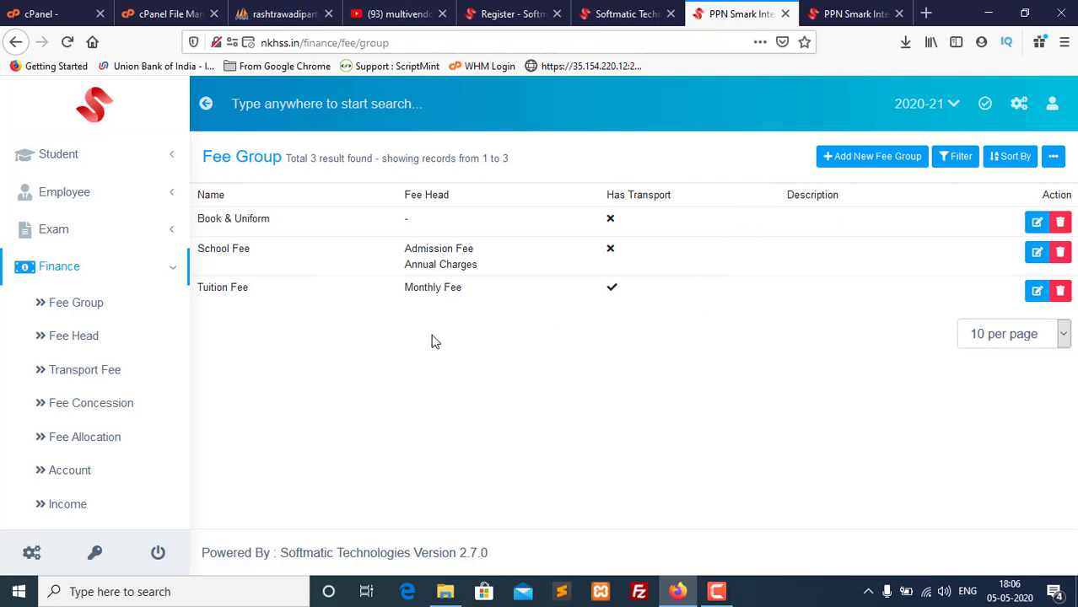
click(872, 160)
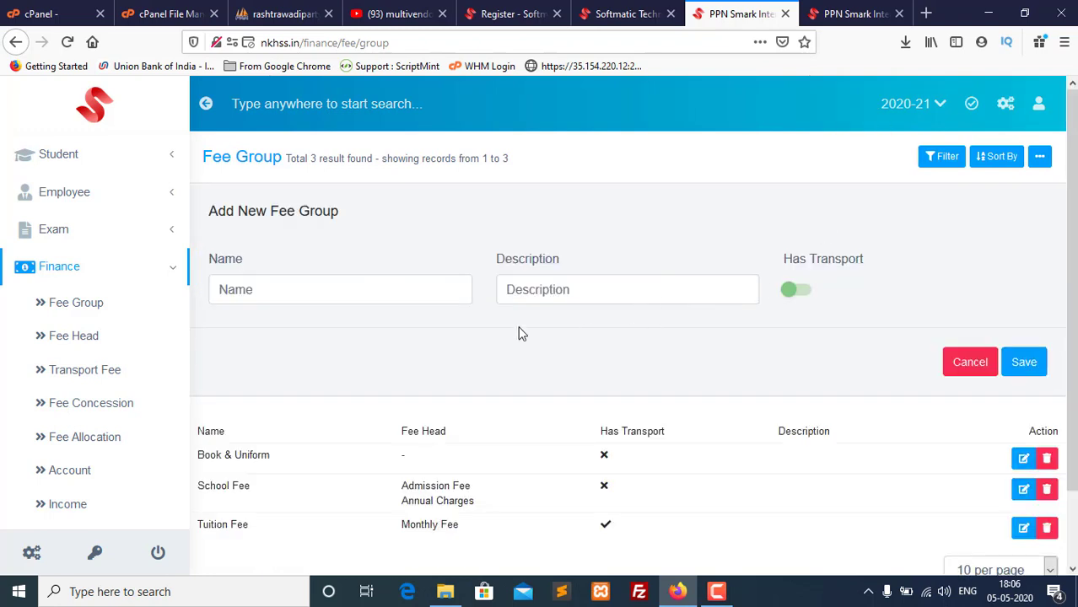
Step: Review the fee heads Admission Fee, Annual Charges and Monthly Fee with their groups, and view the Transport Fee list
click(94, 337)
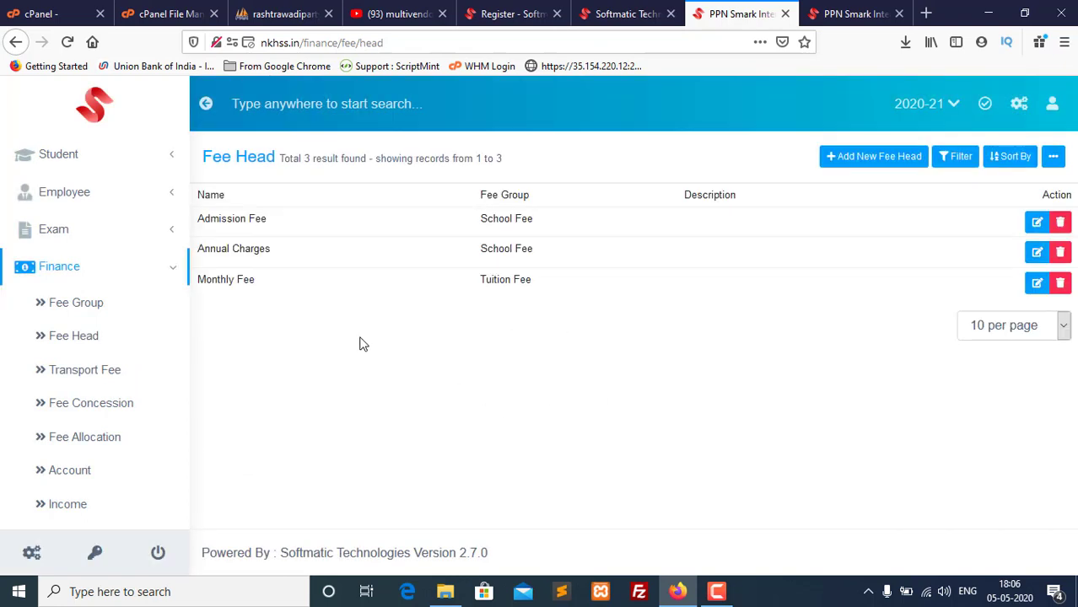
drag(275, 231, 207, 221)
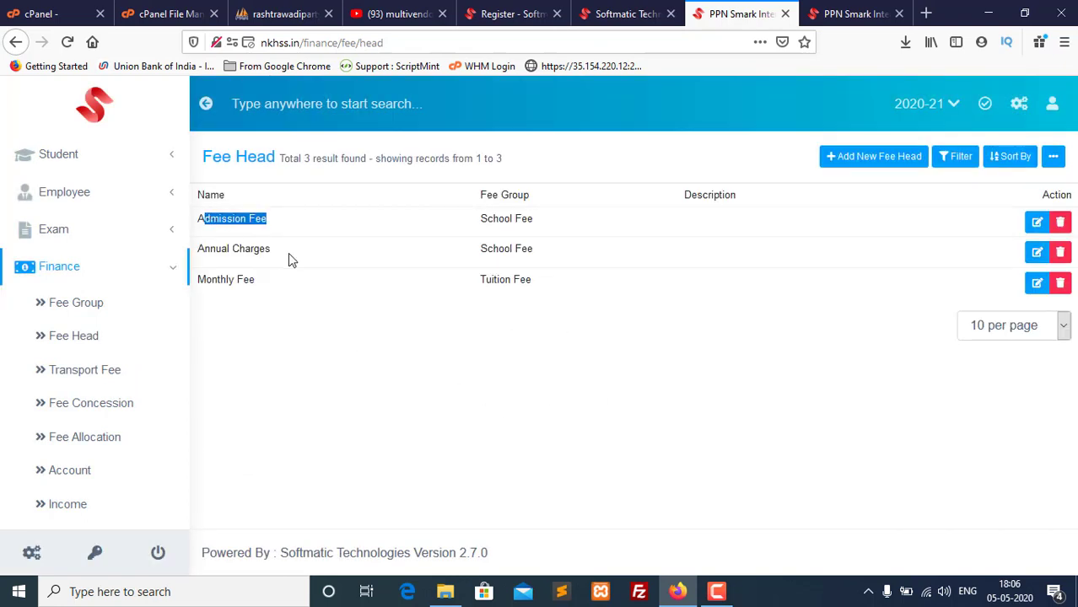
drag(288, 253, 206, 248)
drag(255, 280, 196, 283)
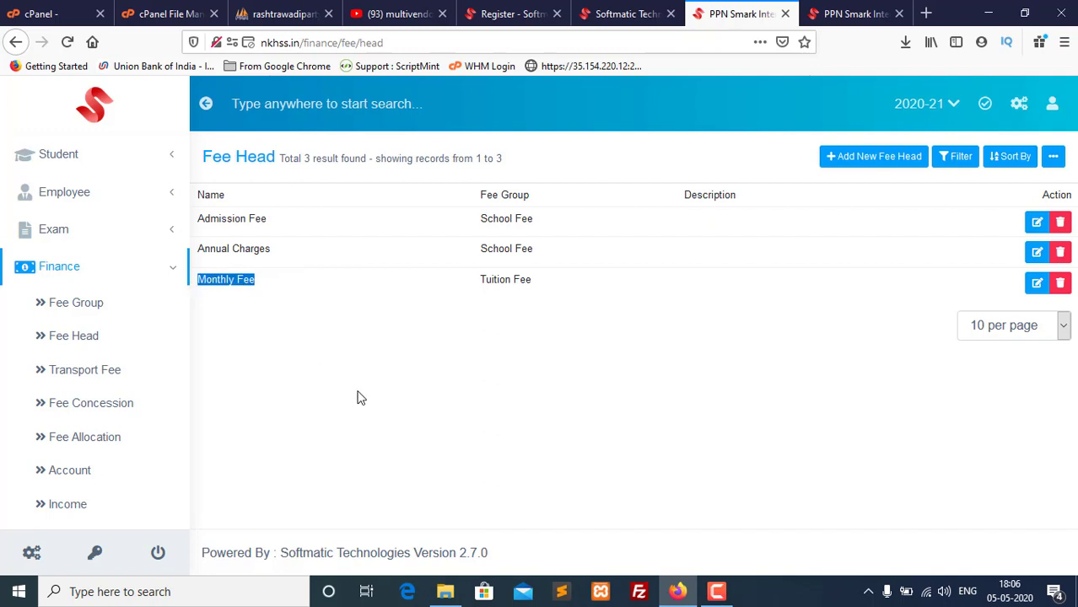
click(561, 282)
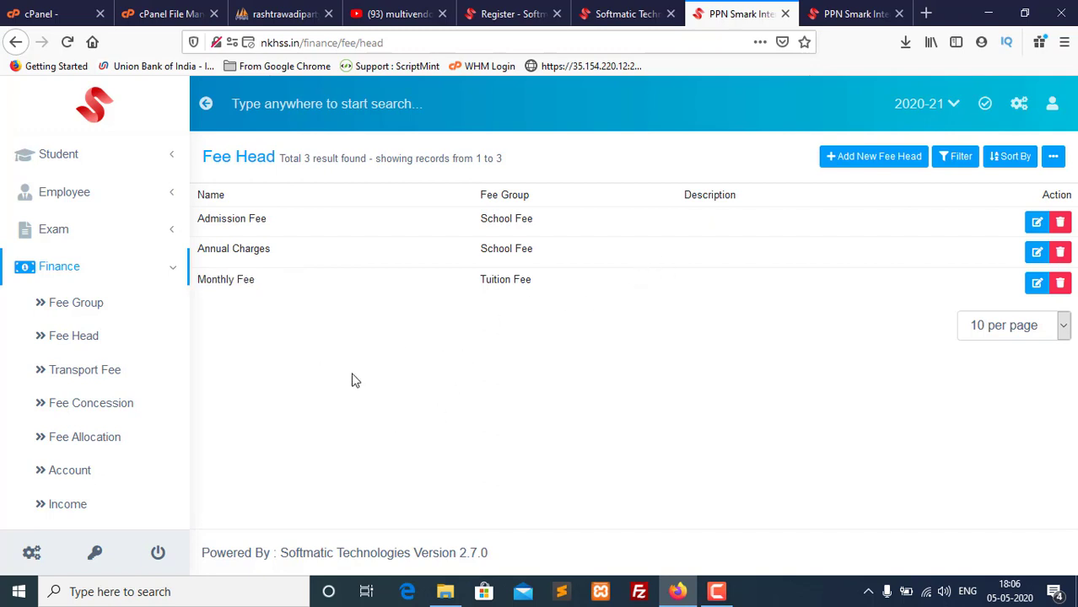
click(86, 373)
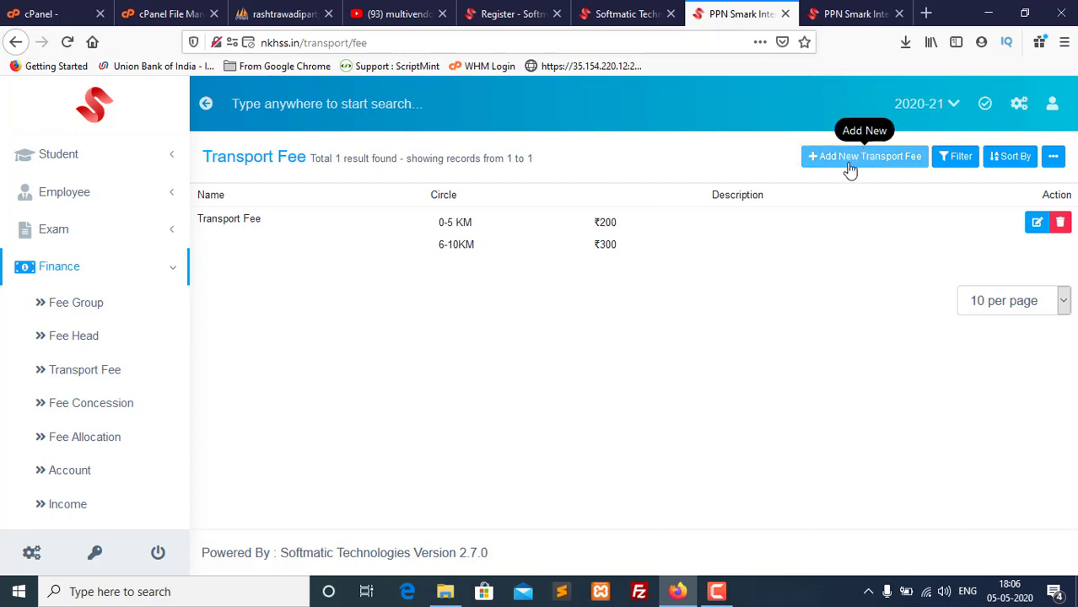
Step: Open a new fee concession form and look over its Admission Fee, Annual Charges and Monthly Fee percentage fields
click(81, 417)
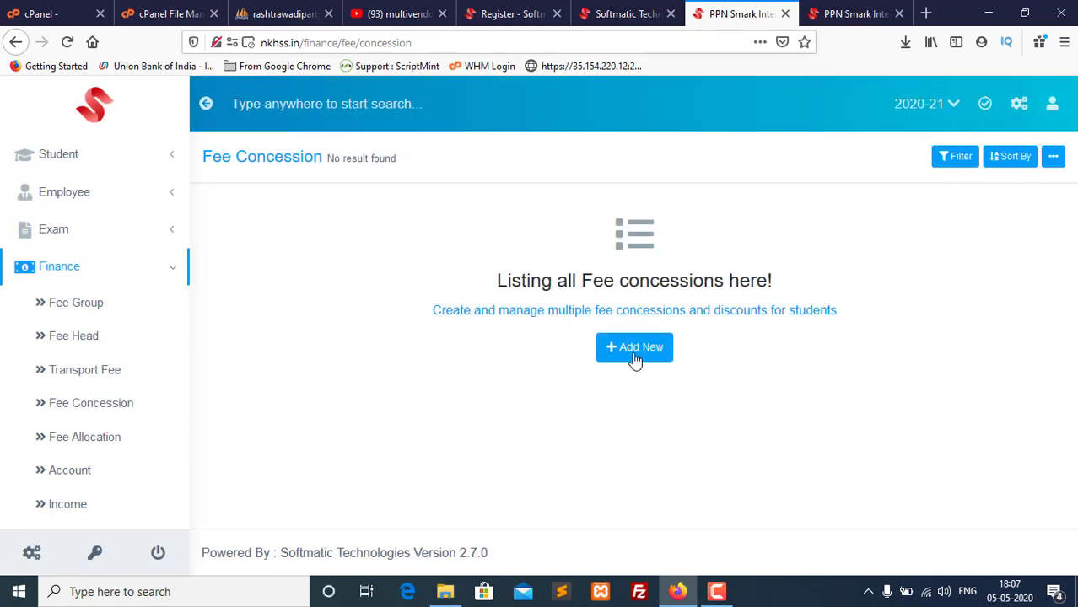
click(634, 354)
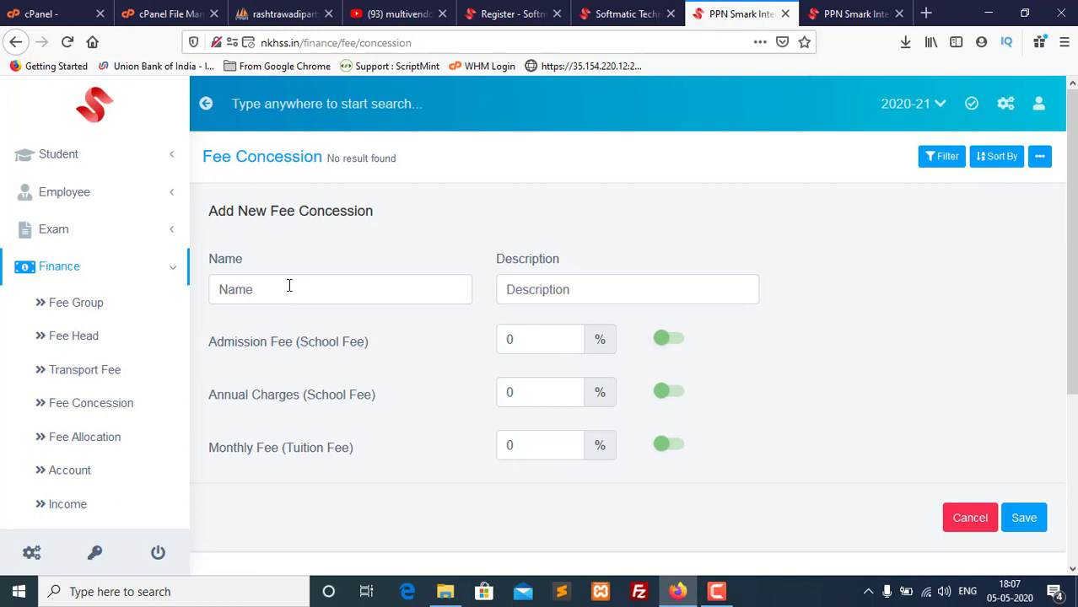
drag(385, 354, 295, 342)
drag(374, 403, 253, 396)
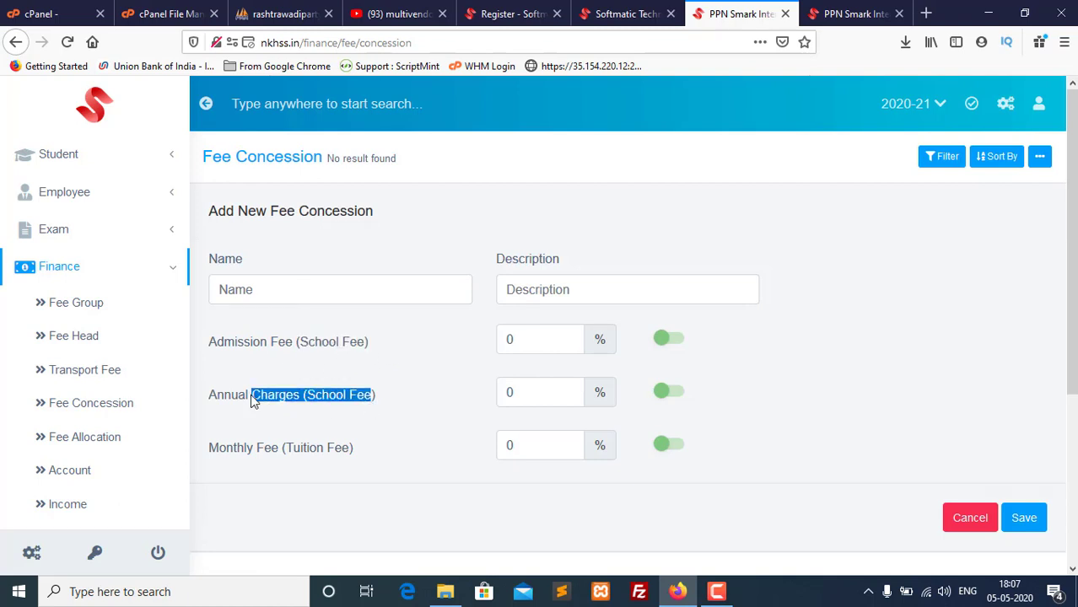
click(389, 453)
drag(390, 454, 274, 442)
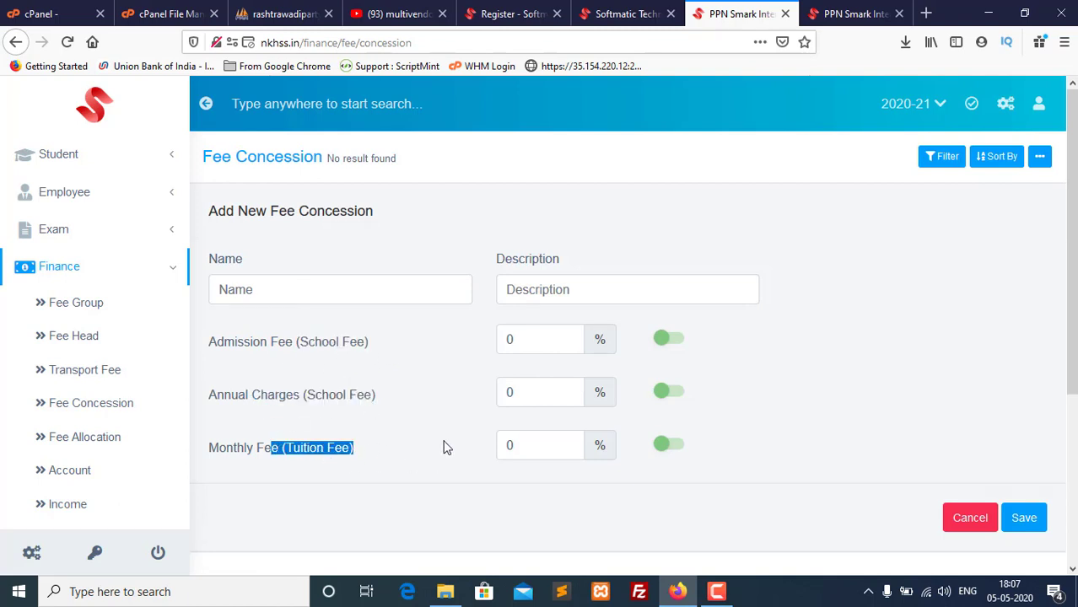
Step: Go to the Fee Allocation list and view the fee allocation of batch 1st Section B
click(98, 437)
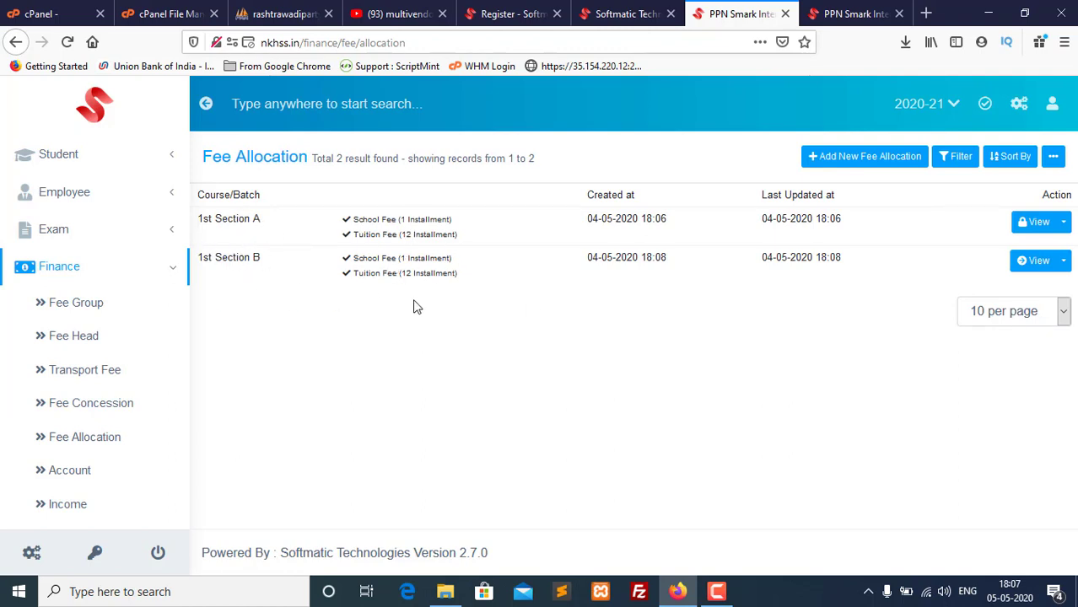
click(1062, 263)
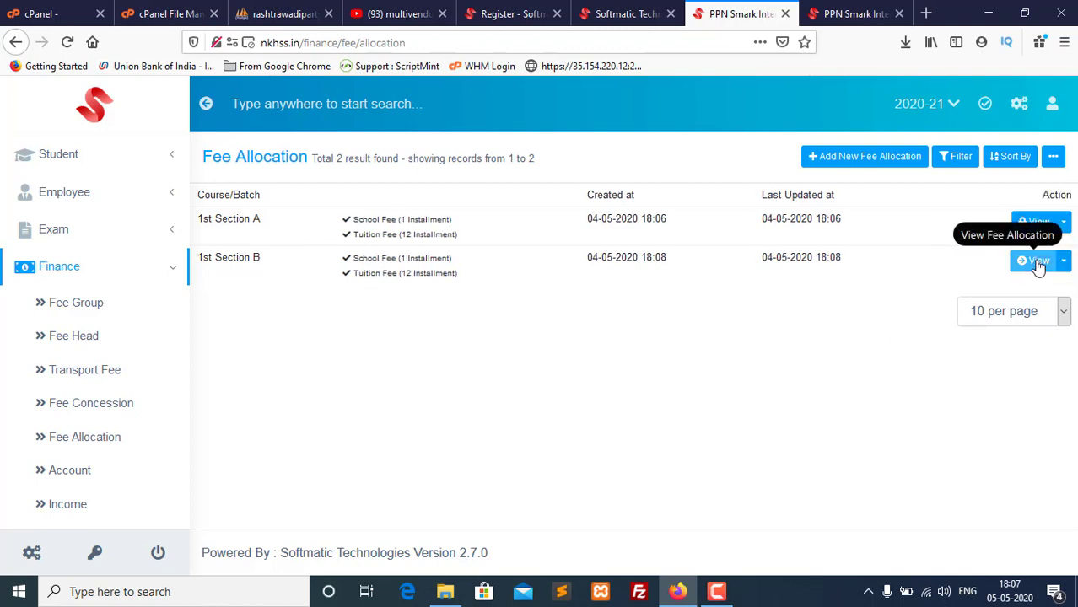
click(1036, 262)
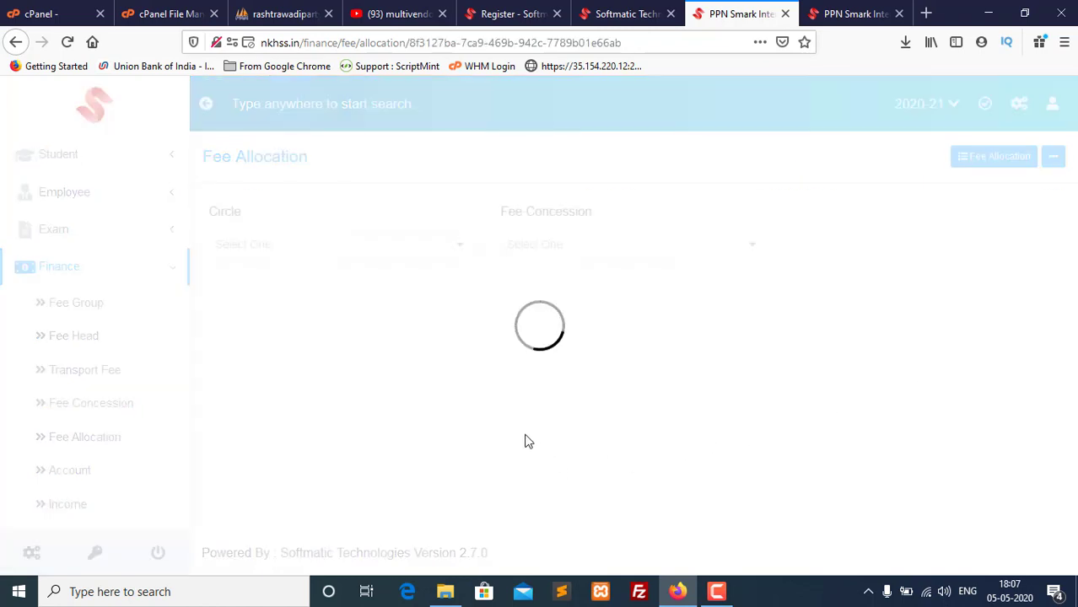
Step: Review the School Fee and Tuition Fee installments of 1st Section B, and view the Finance account list
scroll(462, 363, down, 5)
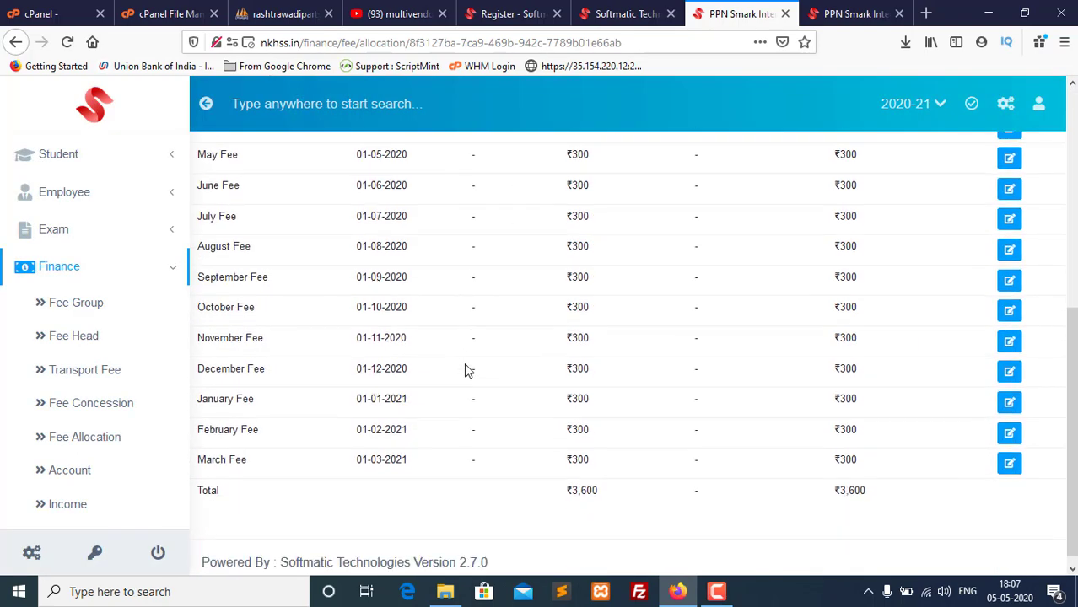
scroll(465, 367, up, 5)
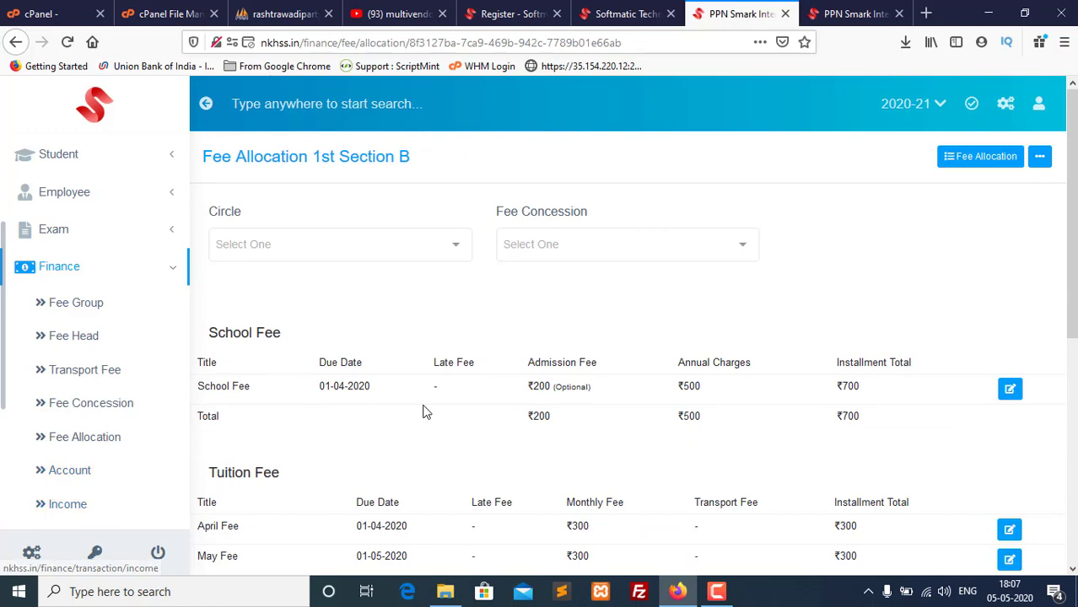
click(82, 479)
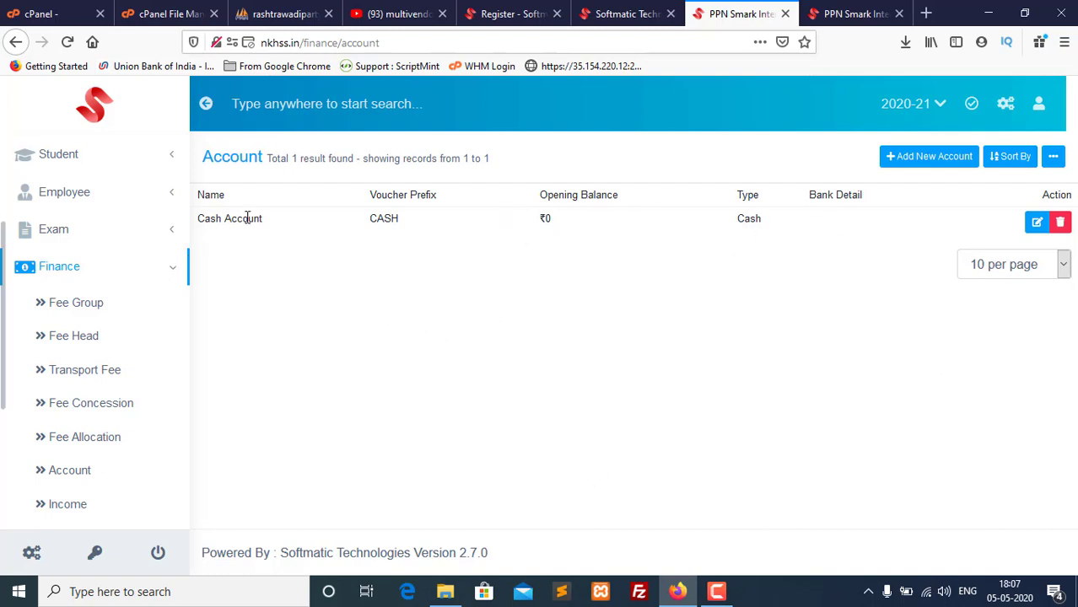
Step: Open the Finance reports and review the Fee Due, Fee Payment, Transaction Summary and Transaction Day Book report options
scroll(80, 442, down, 3)
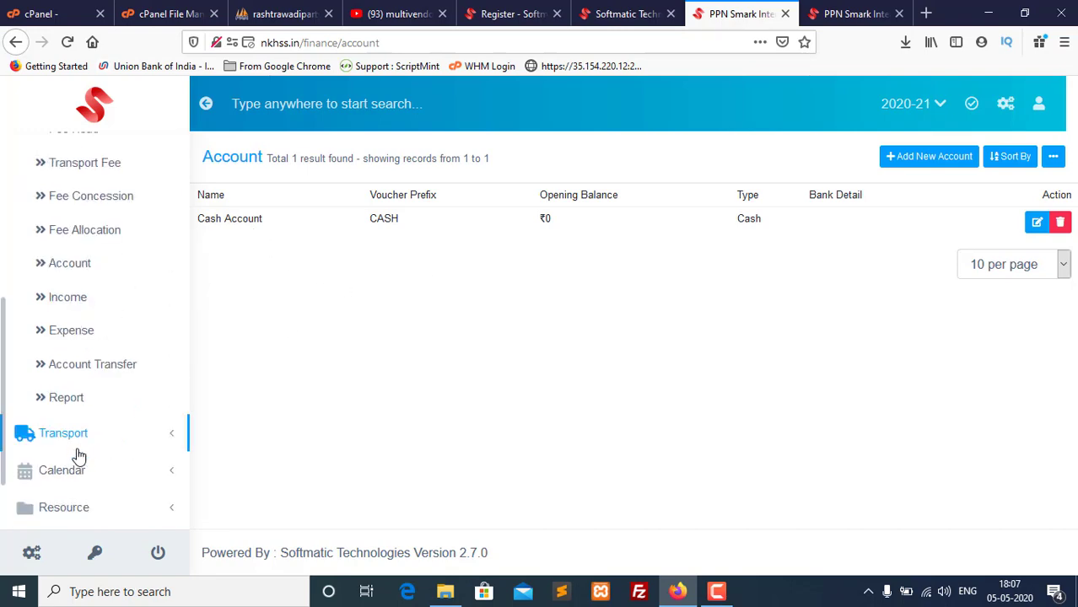
click(101, 398)
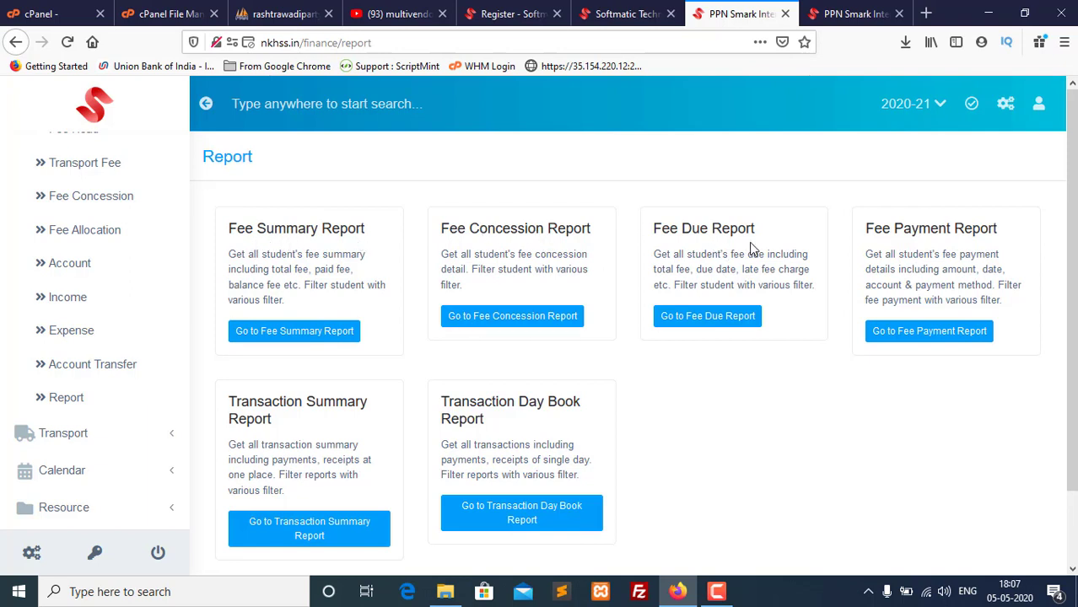
drag(749, 228, 653, 232)
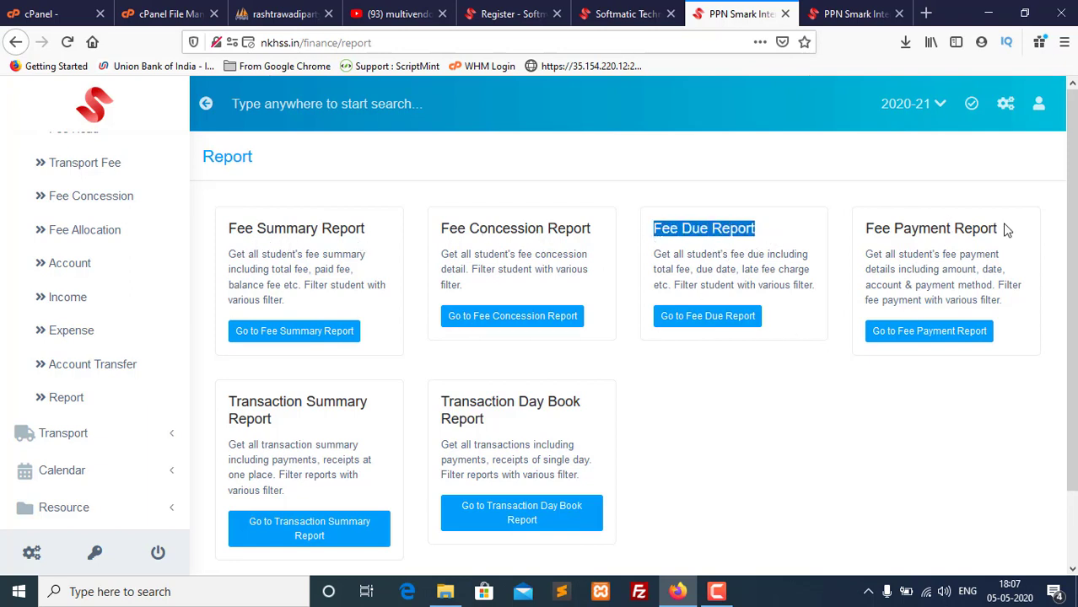
drag(1005, 231, 862, 236)
click(787, 275)
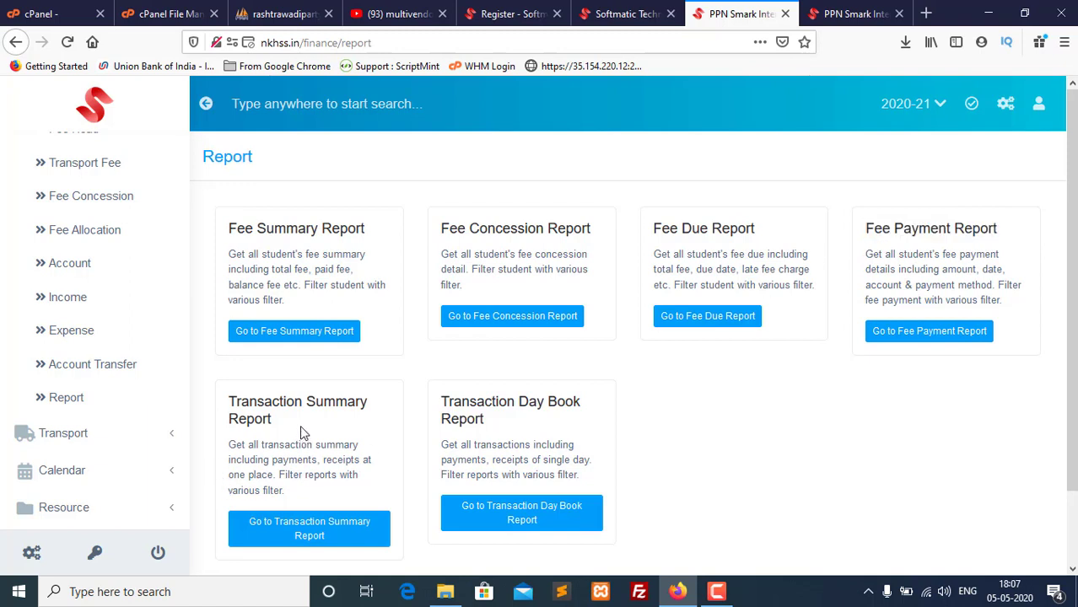
drag(301, 432, 194, 411)
drag(489, 427, 426, 407)
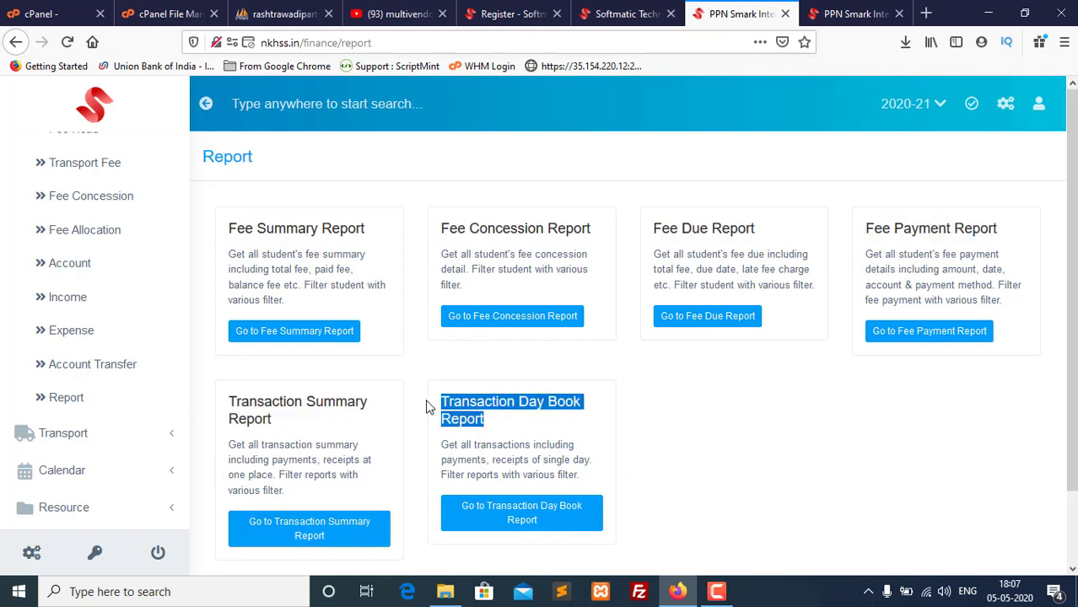
Step: Open the Fee Due Report and look over its Batch, Fee Group and Installment greater than filters
click(711, 315)
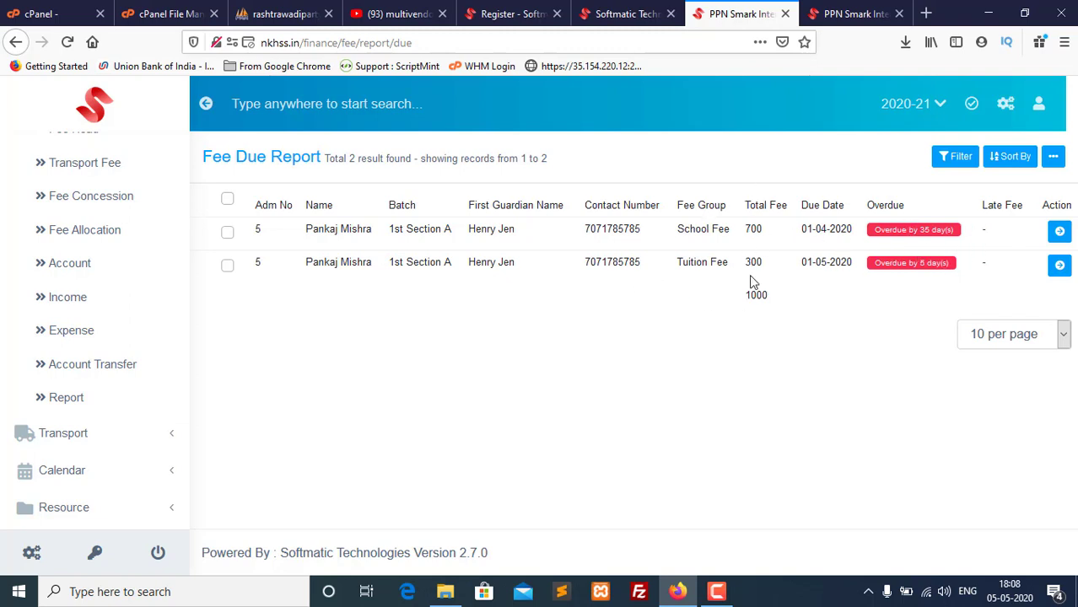
click(957, 158)
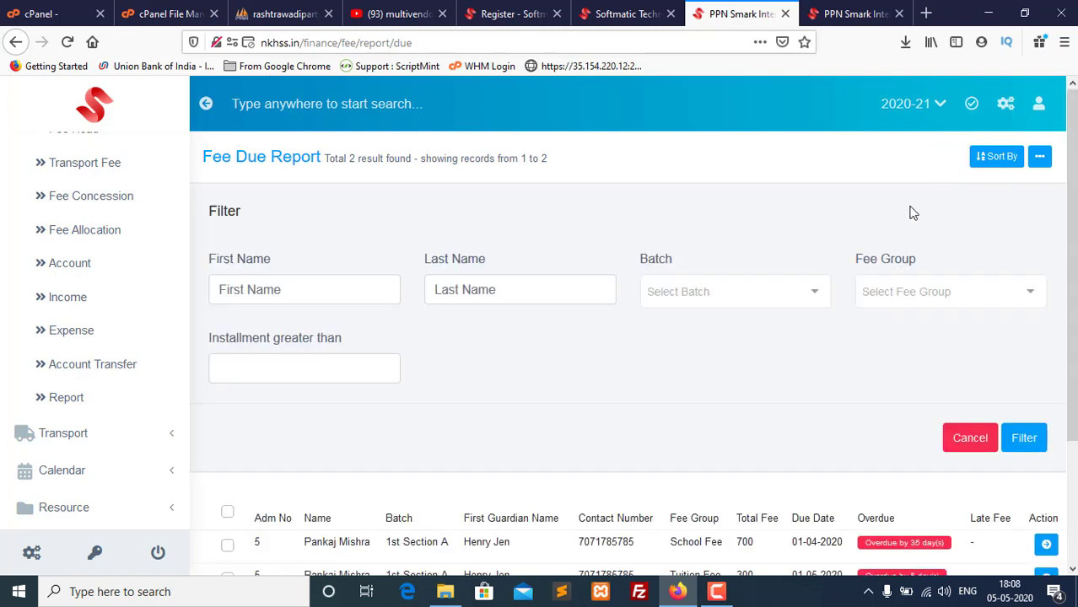
click(743, 294)
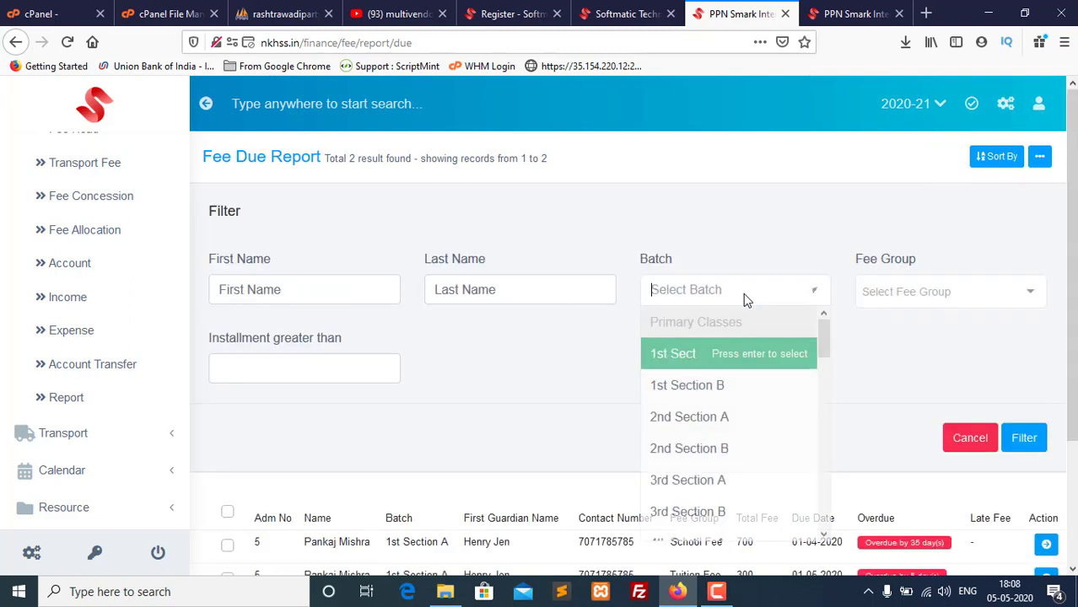
click(526, 351)
click(965, 296)
click(685, 408)
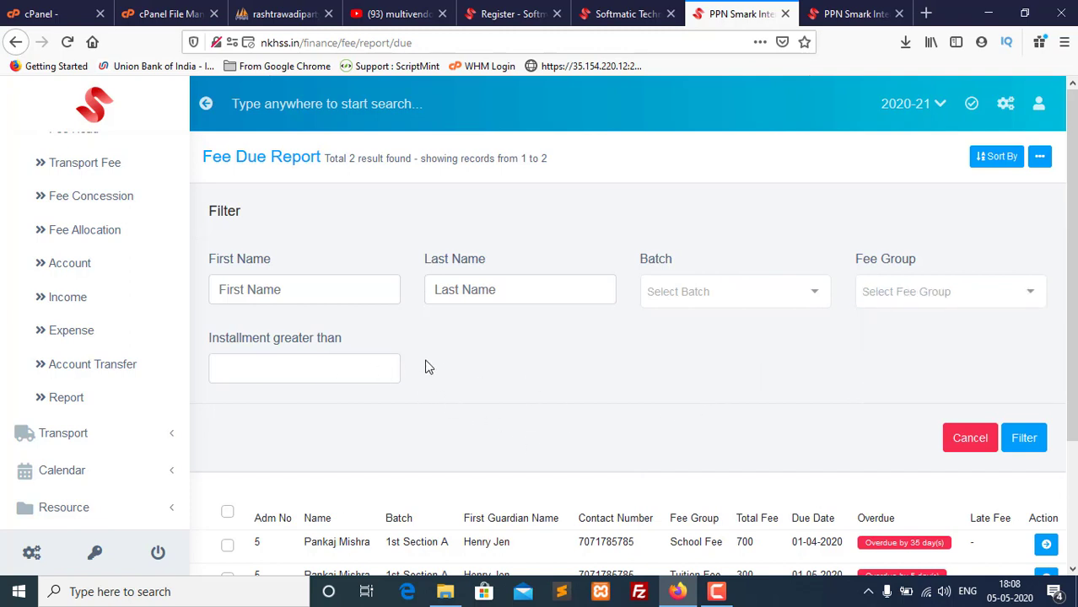
click(273, 370)
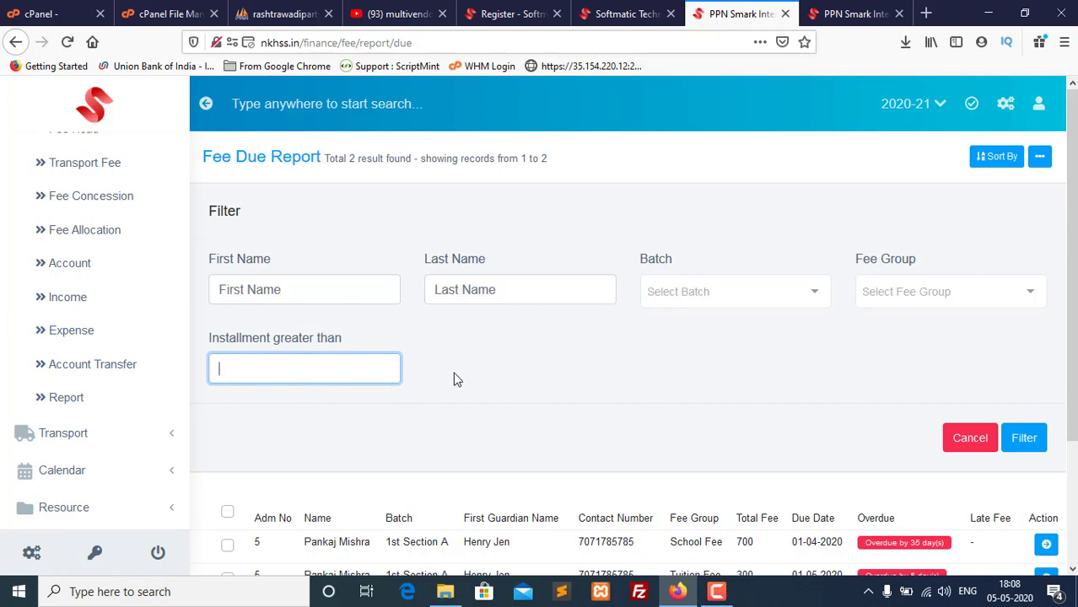
Step: Go to the Transport section and view the list of routes with their stoppages
click(76, 441)
drag(8, 424, 53, 344)
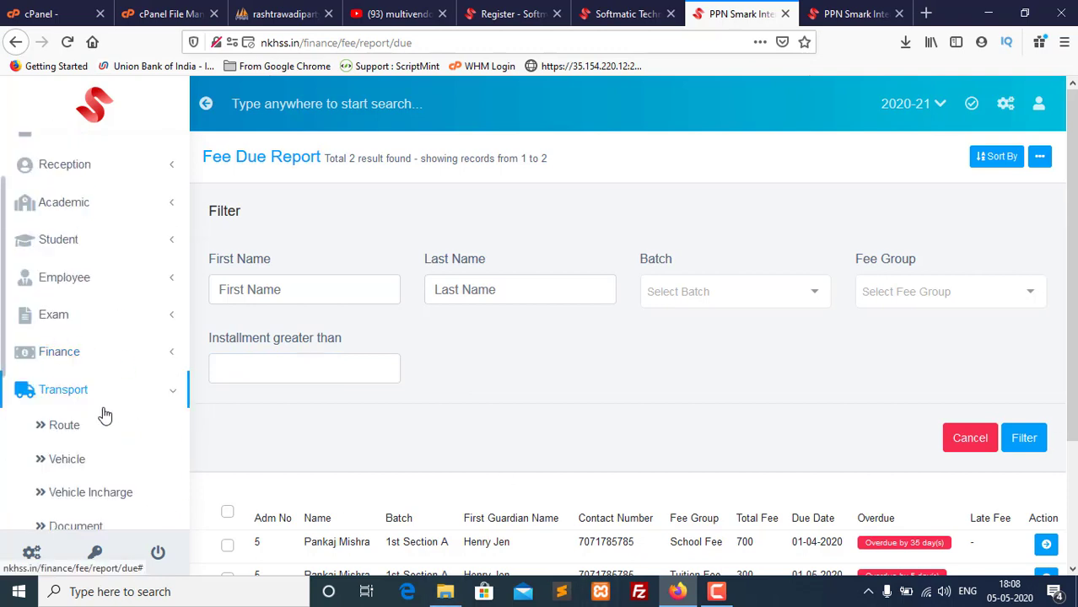
scroll(91, 407, down, 1)
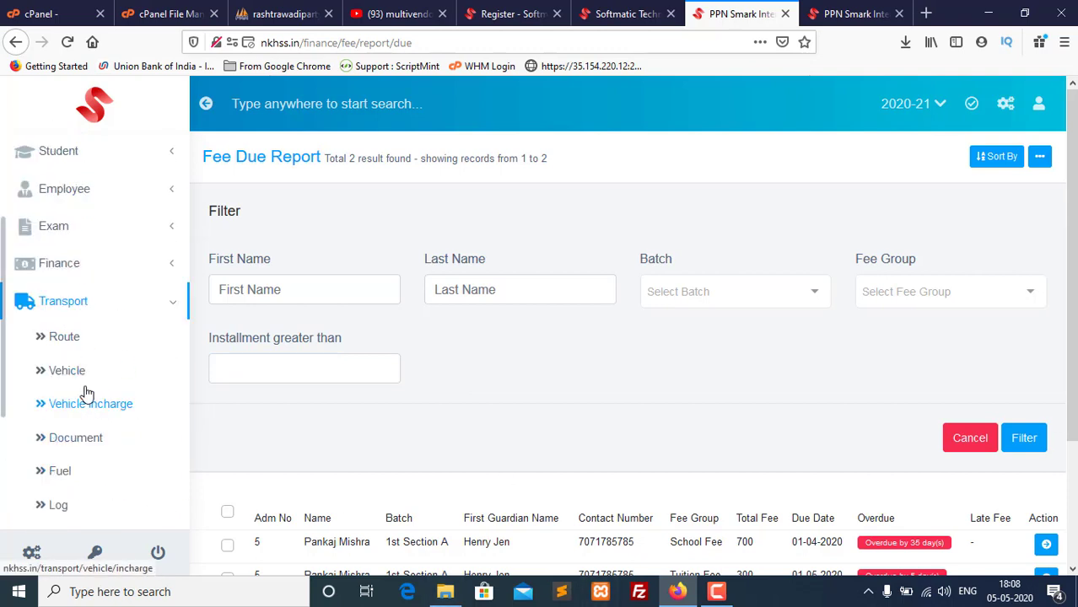
click(73, 334)
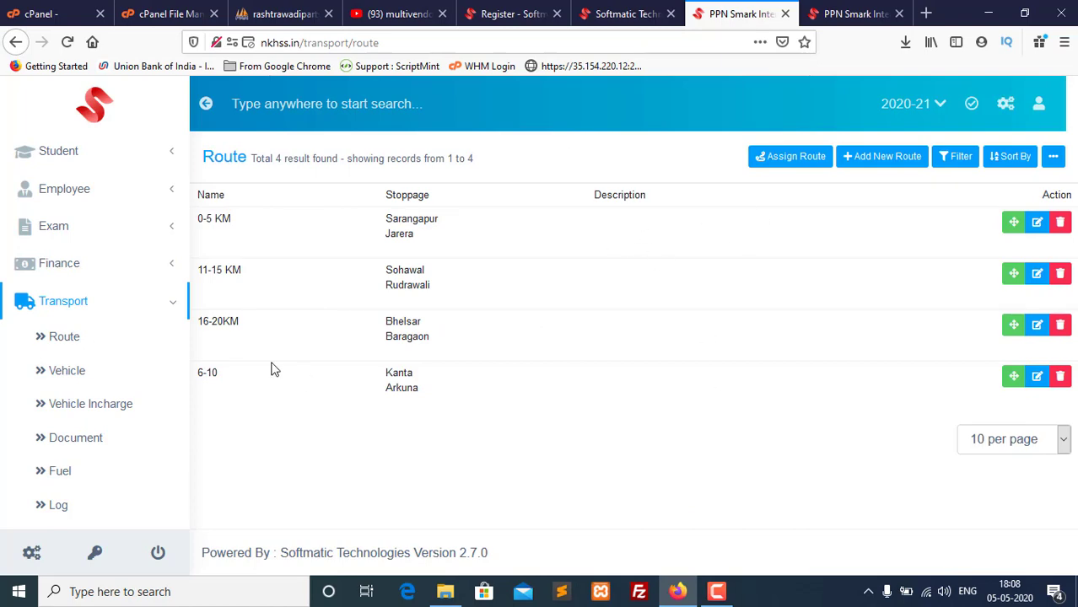
Step: View the transport vehicle list and examine the Max Seating Capacity, Max Allowed and Owner details
click(92, 373)
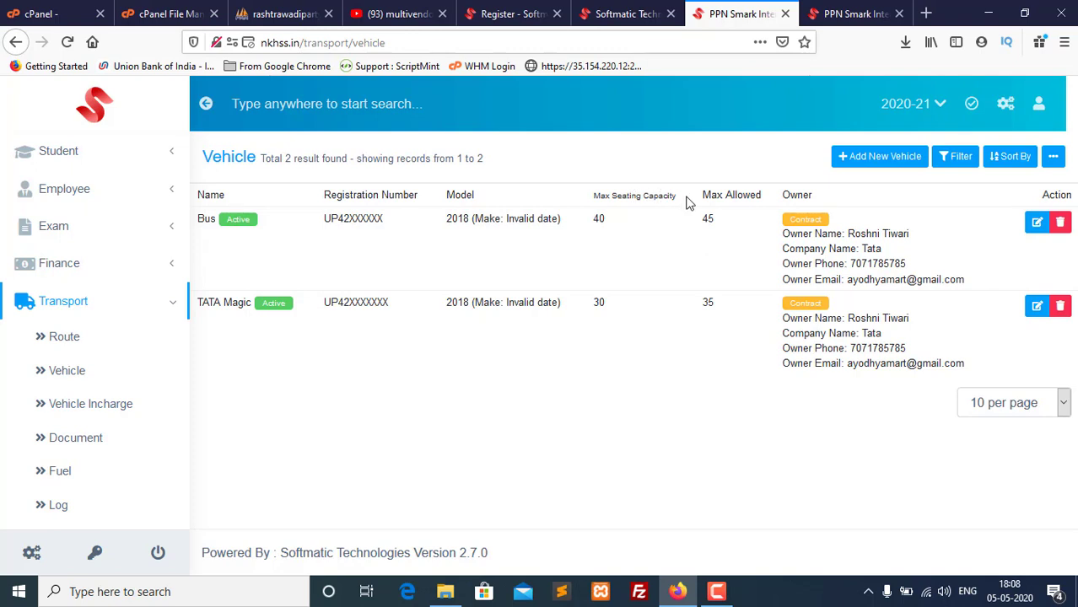
drag(688, 202, 600, 192)
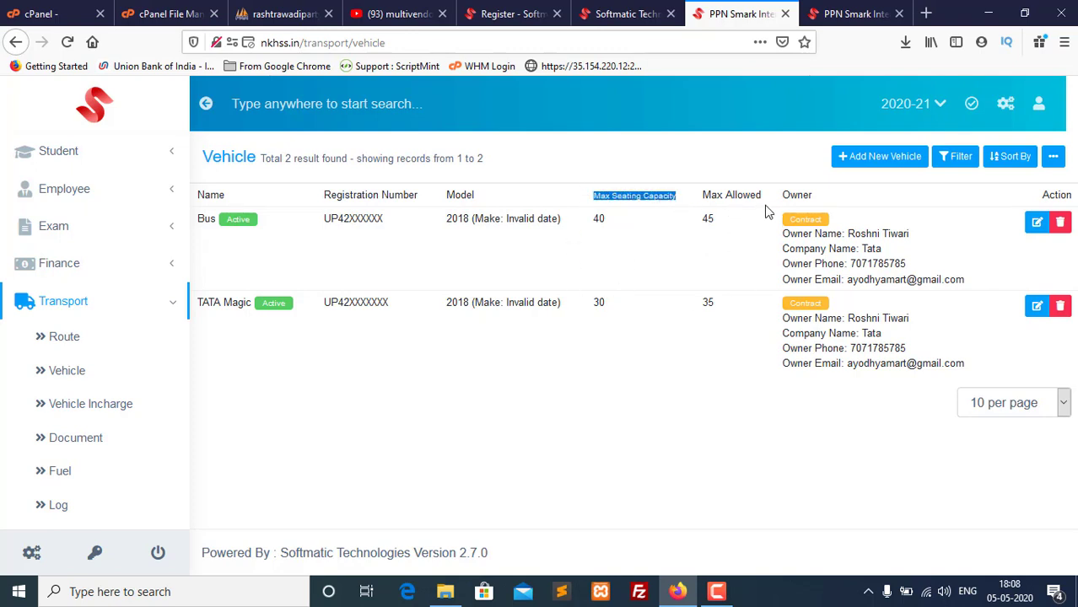
drag(766, 211, 698, 198)
drag(840, 202, 781, 195)
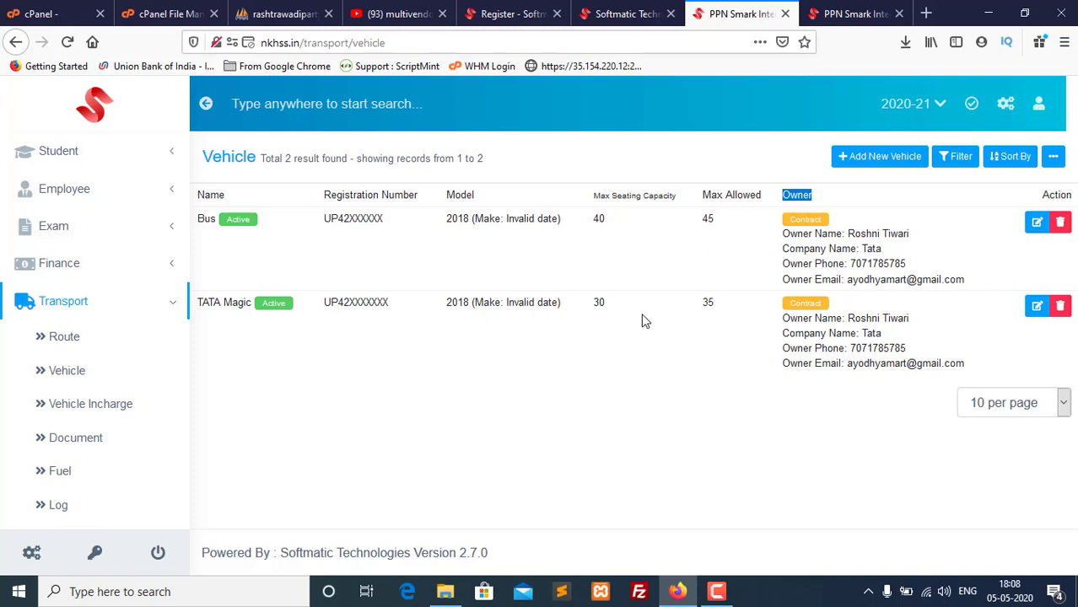
drag(616, 310, 582, 308)
drag(727, 314, 702, 303)
Step: Open the vehicle incharge assignment fields for the Bus, and view the Vehicle Document page
click(91, 412)
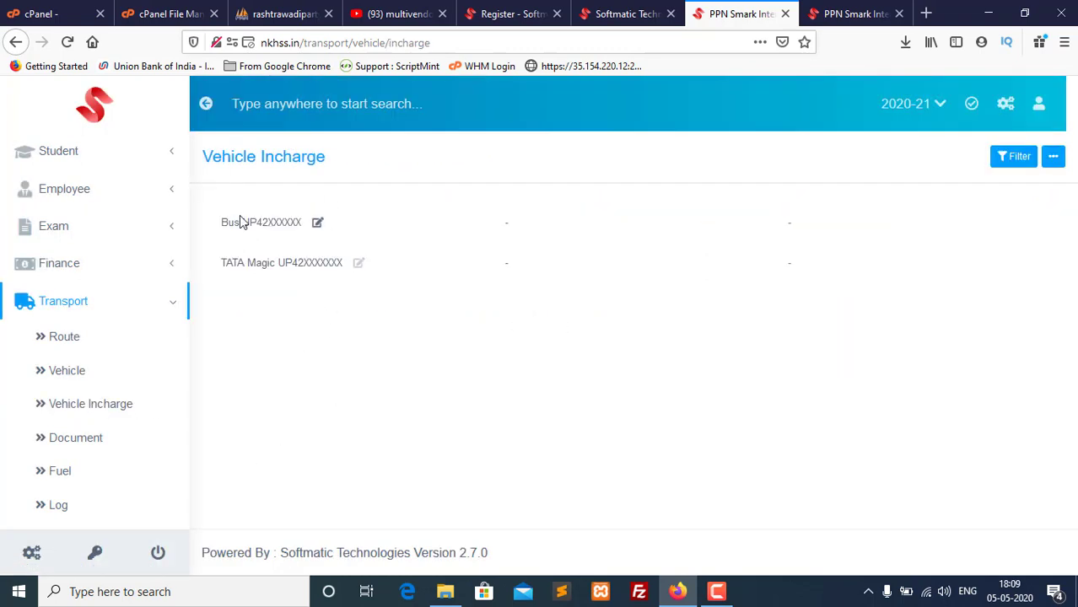
click(317, 222)
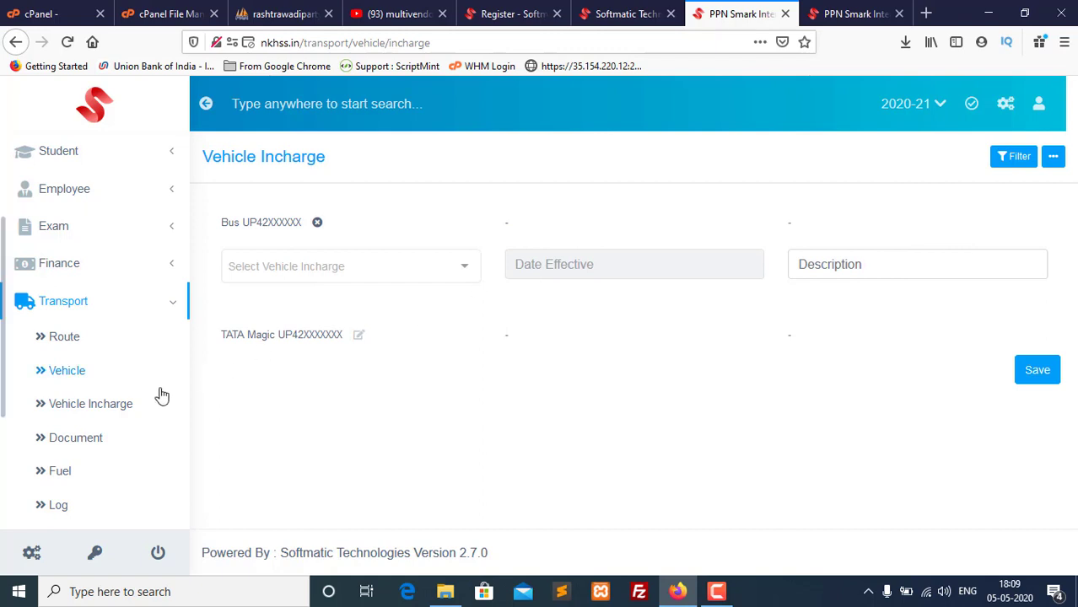
click(78, 445)
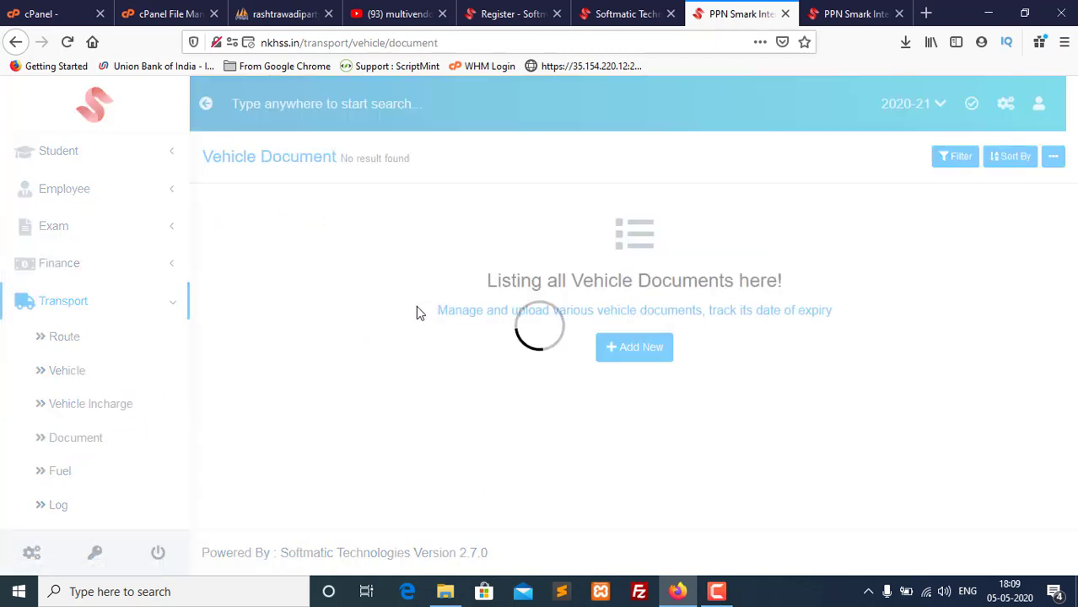
Step: Open a new vehicle fuel record, select TATA Magic as the vehicle, and look over the Quantity and Price/Unit fields
scroll(102, 380, down, 2)
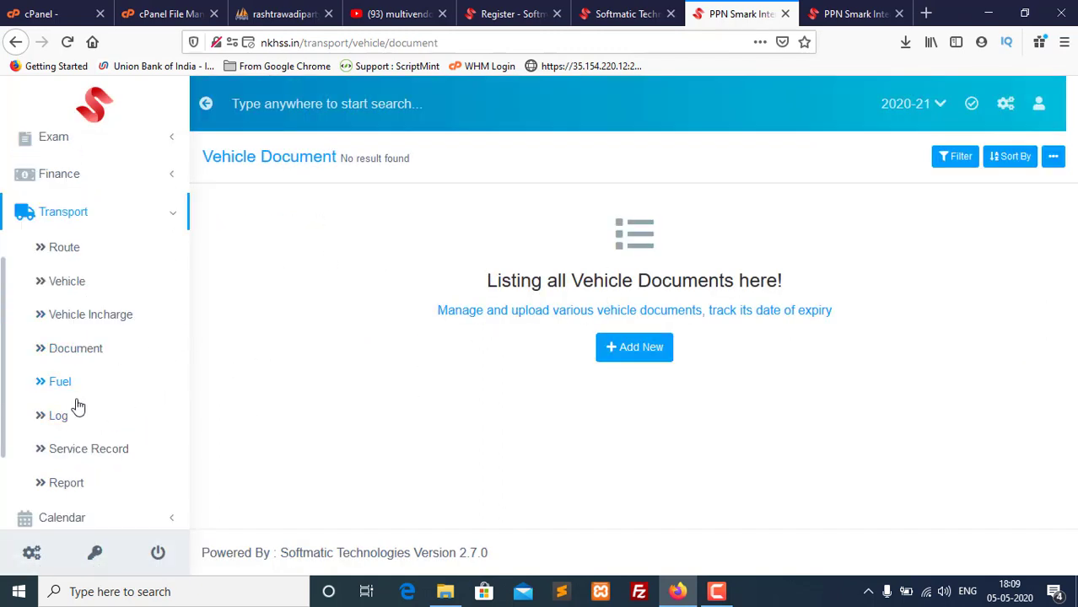
click(68, 384)
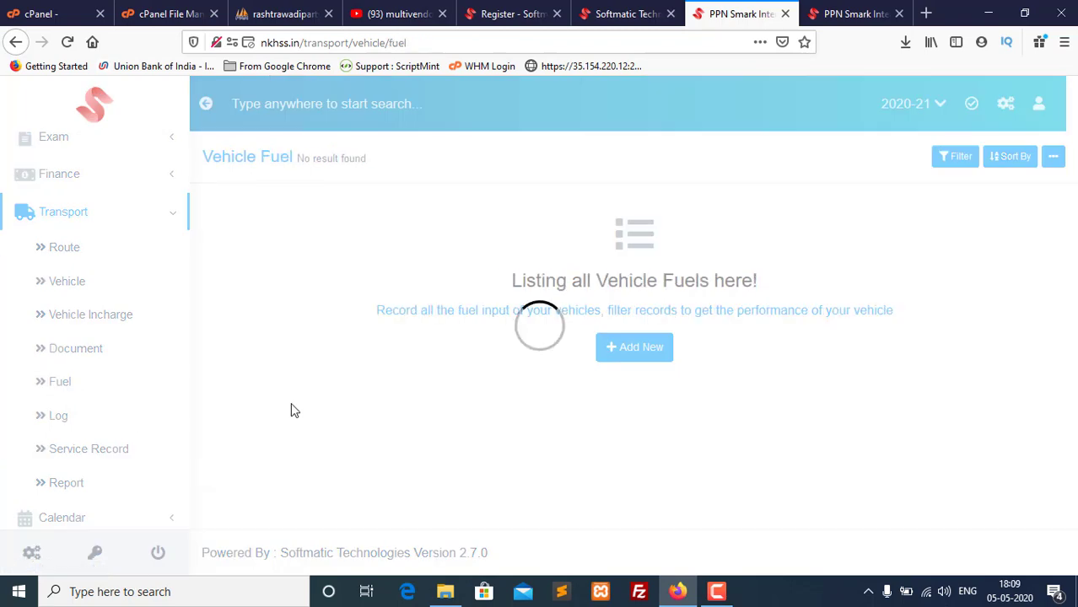
click(633, 348)
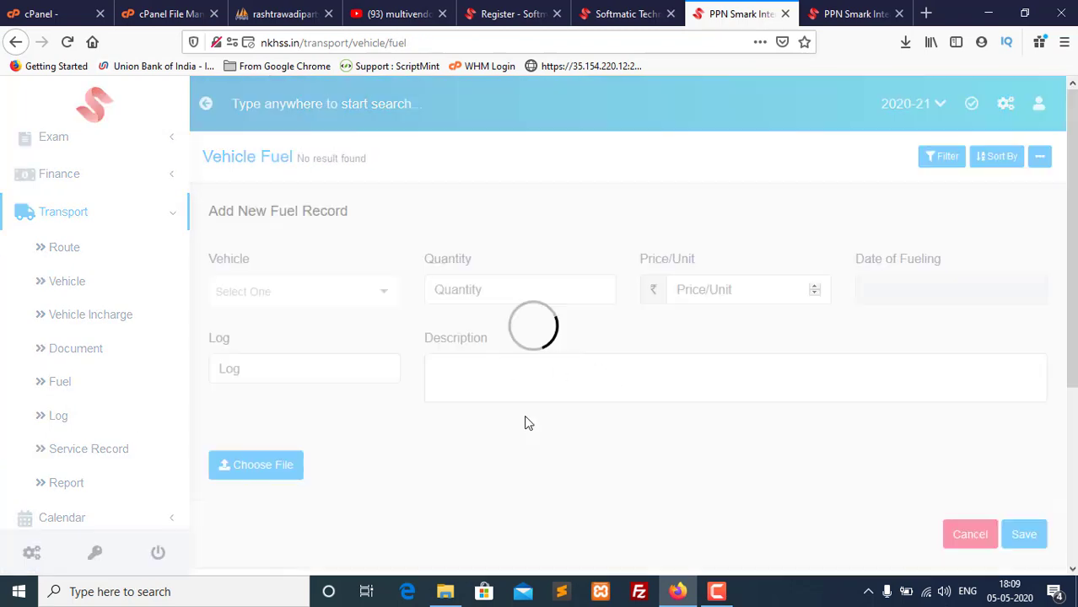
click(284, 292)
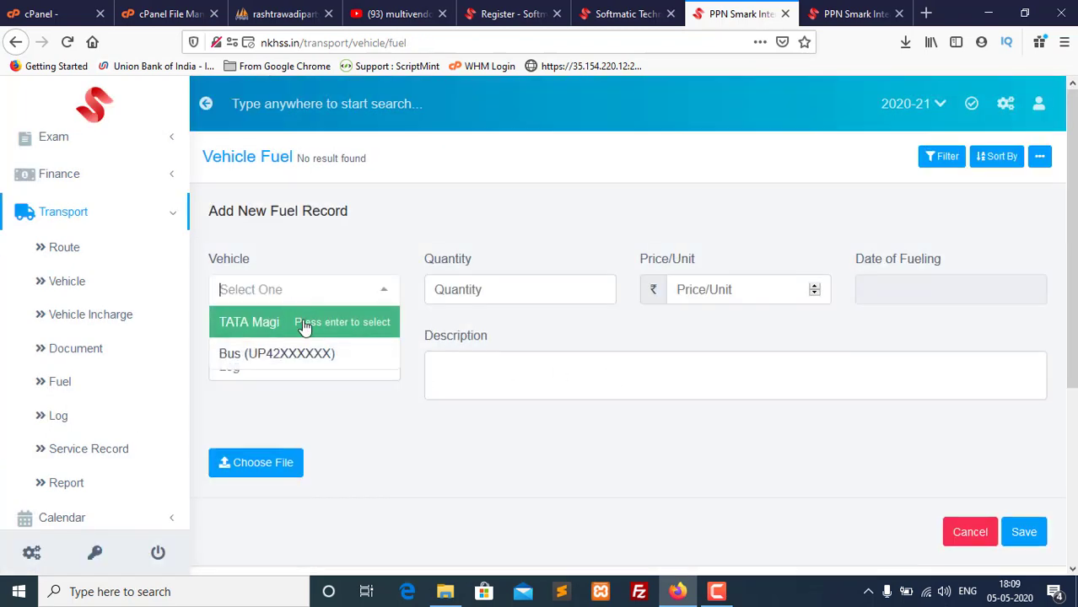
click(242, 331)
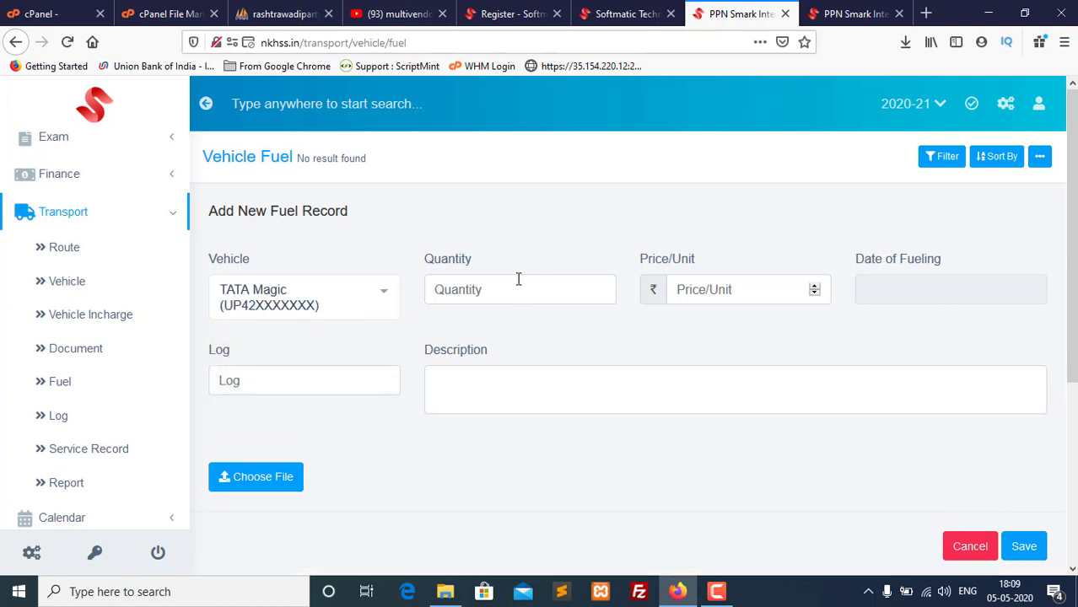
click(519, 285)
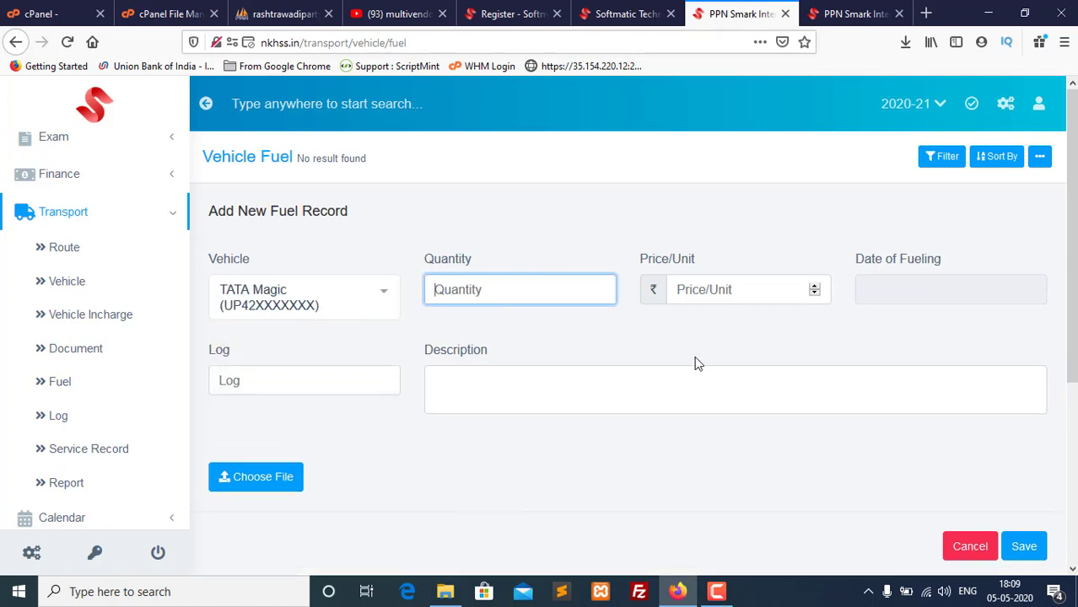
click(724, 295)
click(485, 290)
click(709, 288)
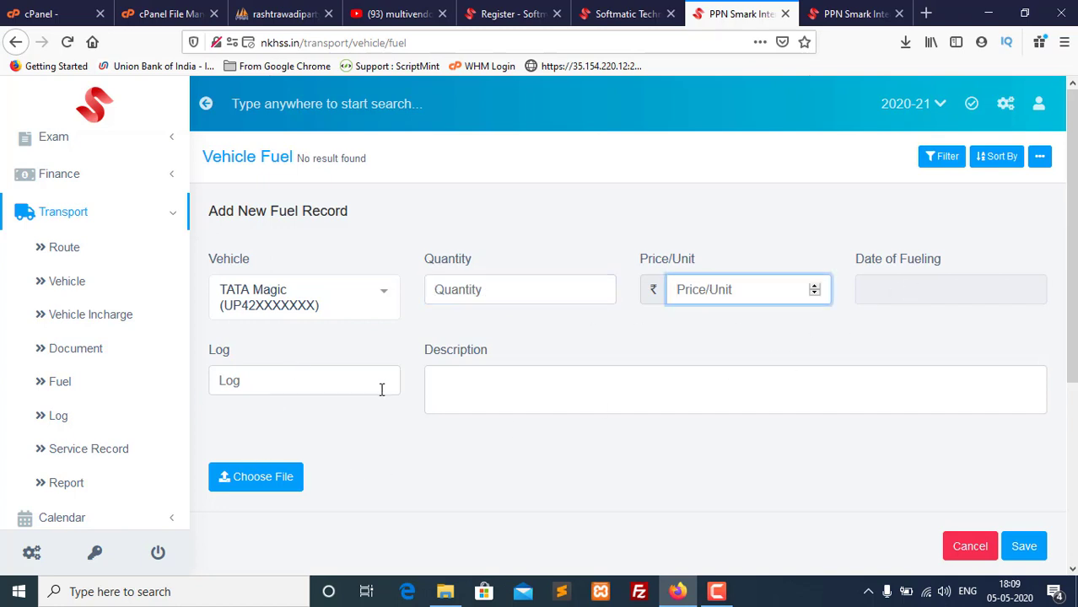
Step: View the Vehicle Service Record page and the available Transport reports
click(88, 447)
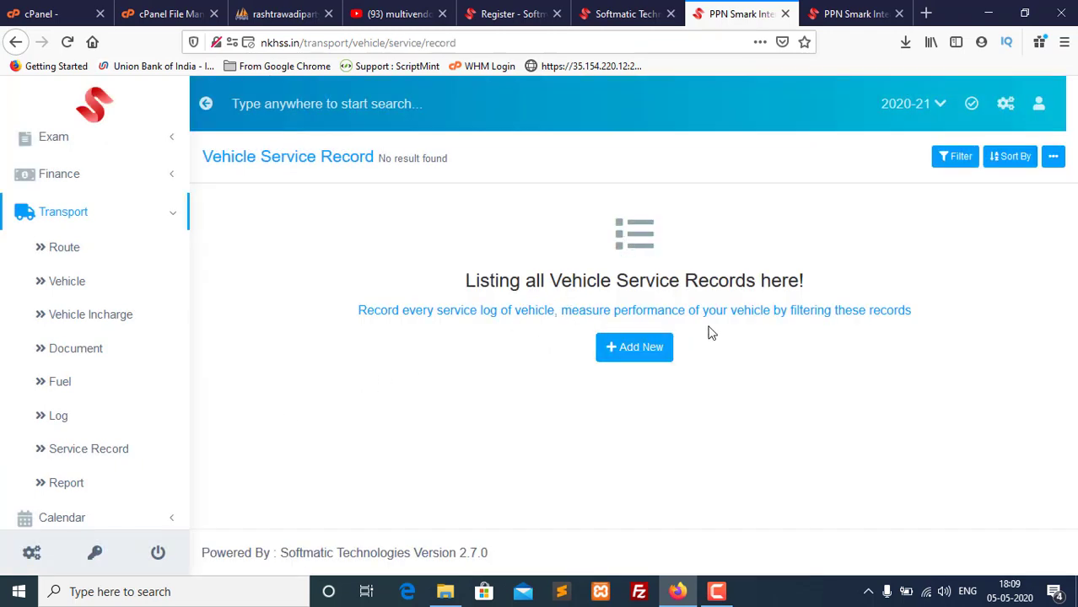
click(83, 484)
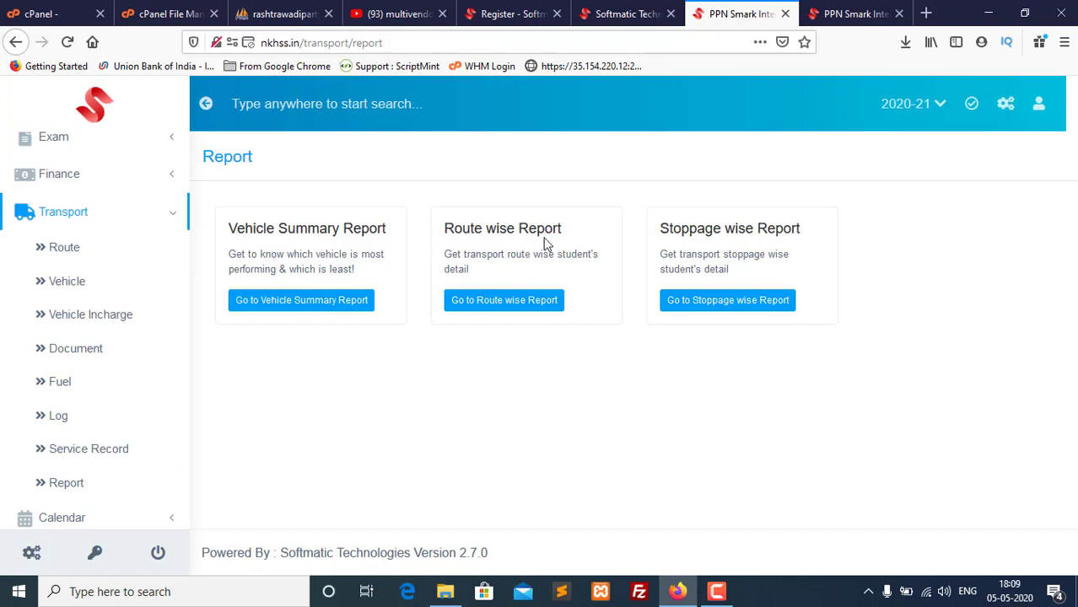
Step: Show the Calendar and Resource section entries and open the Assignment page under Resource
scroll(28, 336, down, 5)
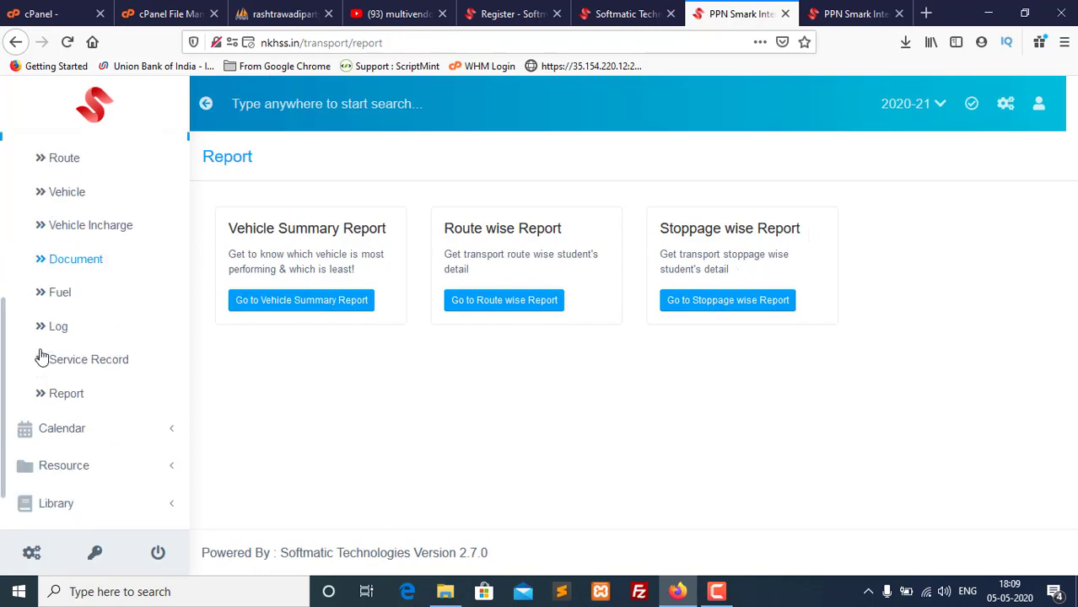
click(98, 338)
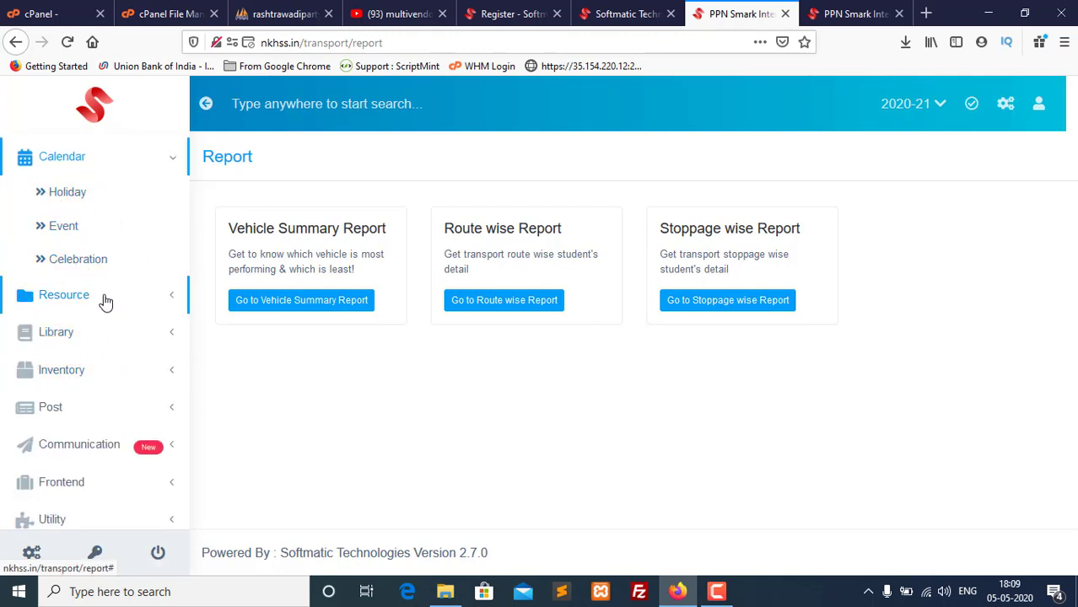
click(38, 298)
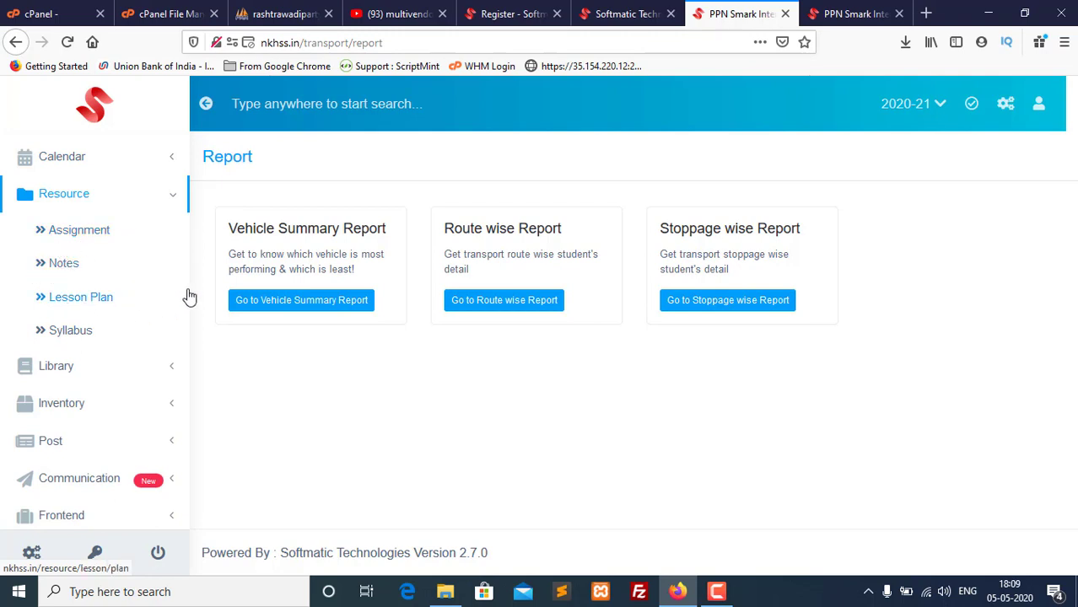
click(67, 237)
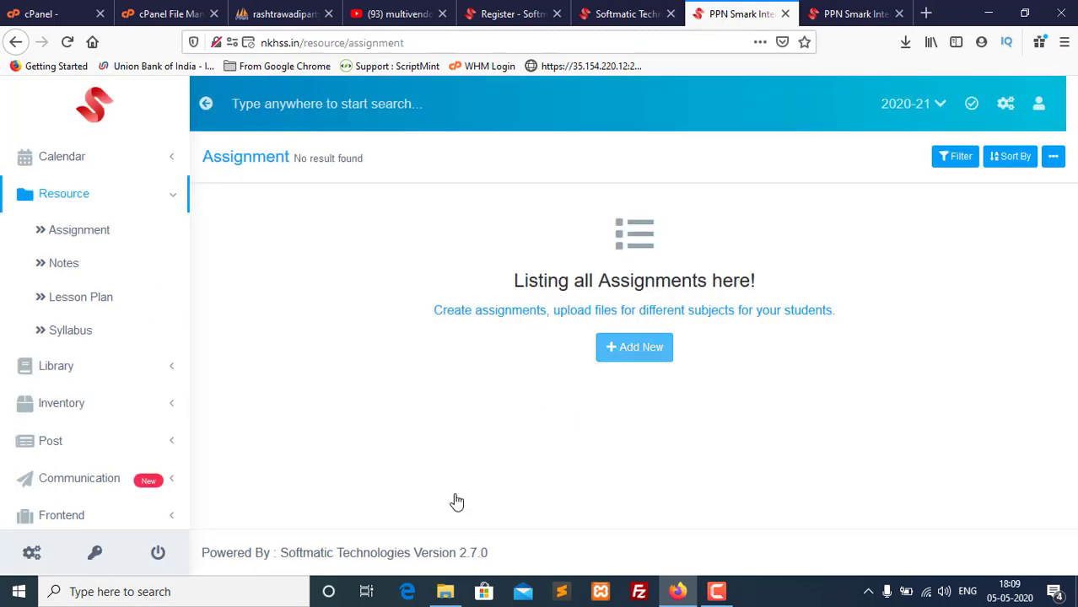
Step: Start a new assignment for batch 1st Section A and subject Hindi (1), and look over the title, date and upload fields
click(634, 346)
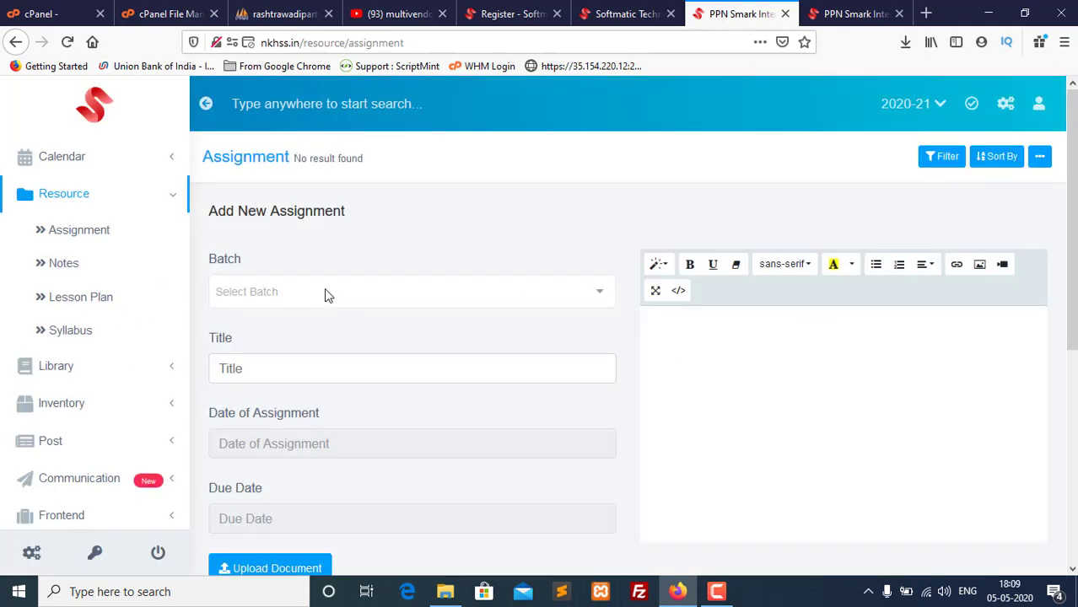
click(326, 291)
click(301, 356)
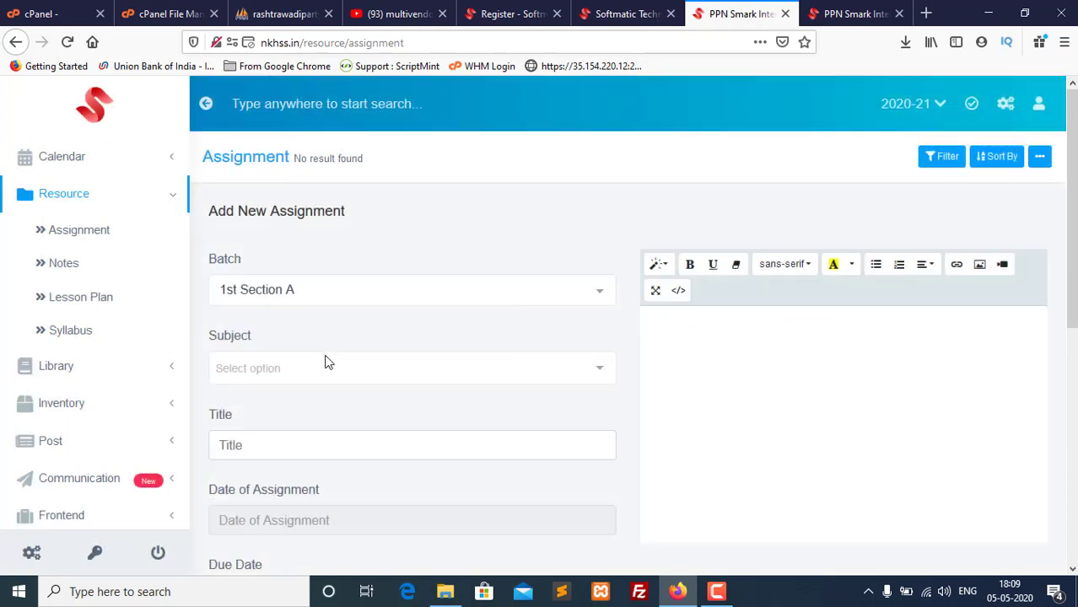
click(328, 361)
click(279, 241)
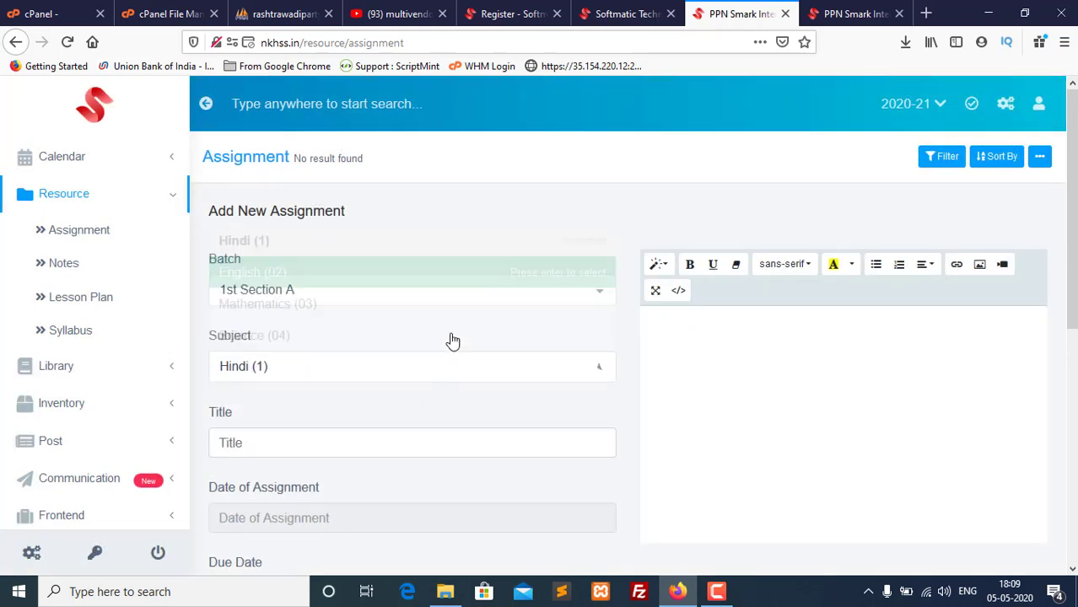
click(278, 445)
scroll(296, 409, down, 3)
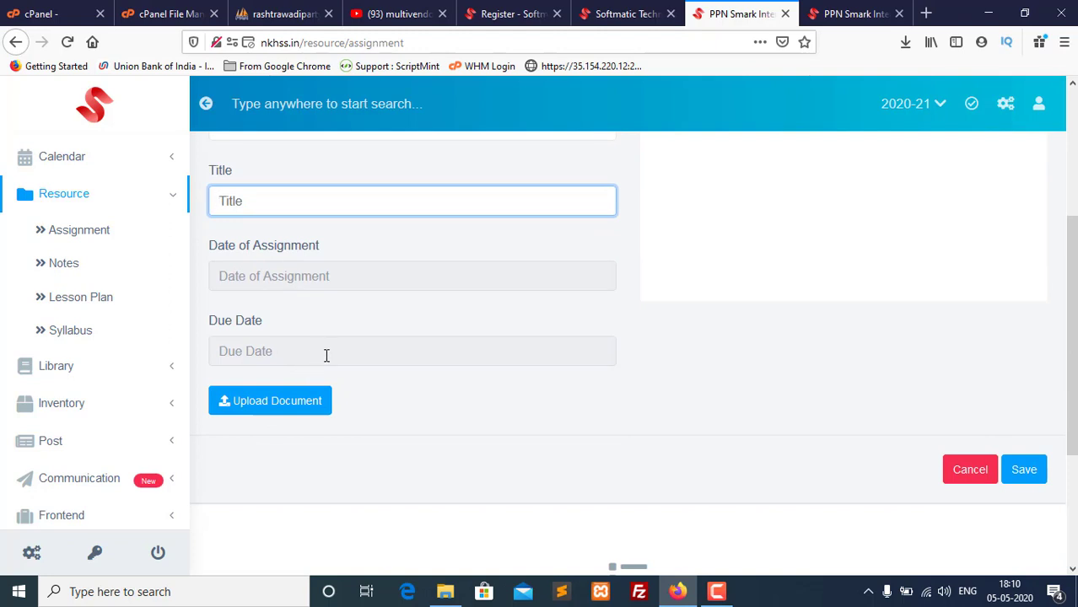
Step: Open the new notes form under Resource, and view the Syllabus page
click(74, 266)
click(628, 353)
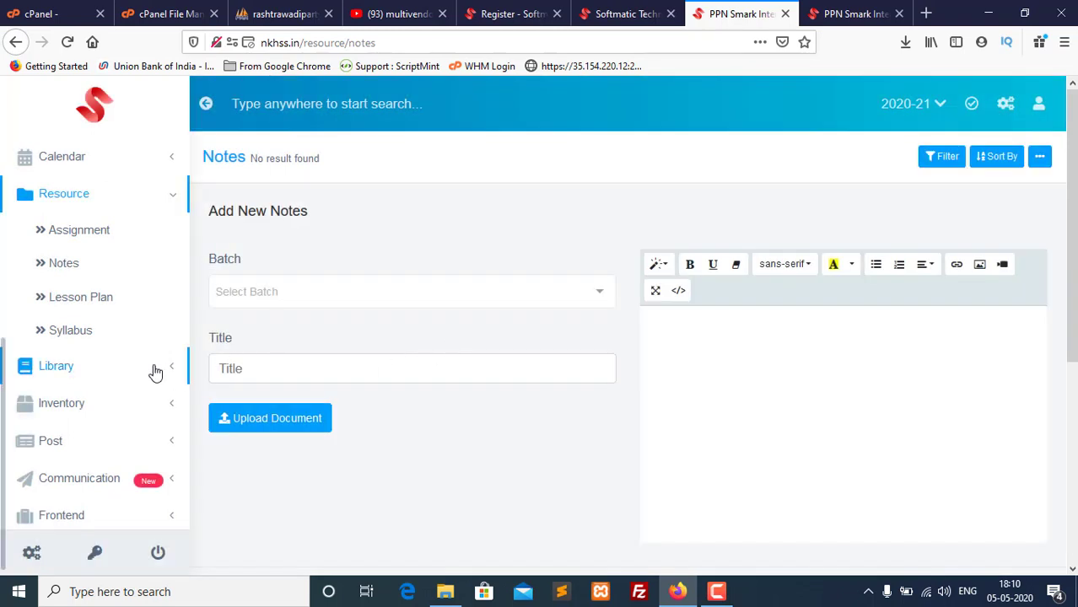
click(84, 330)
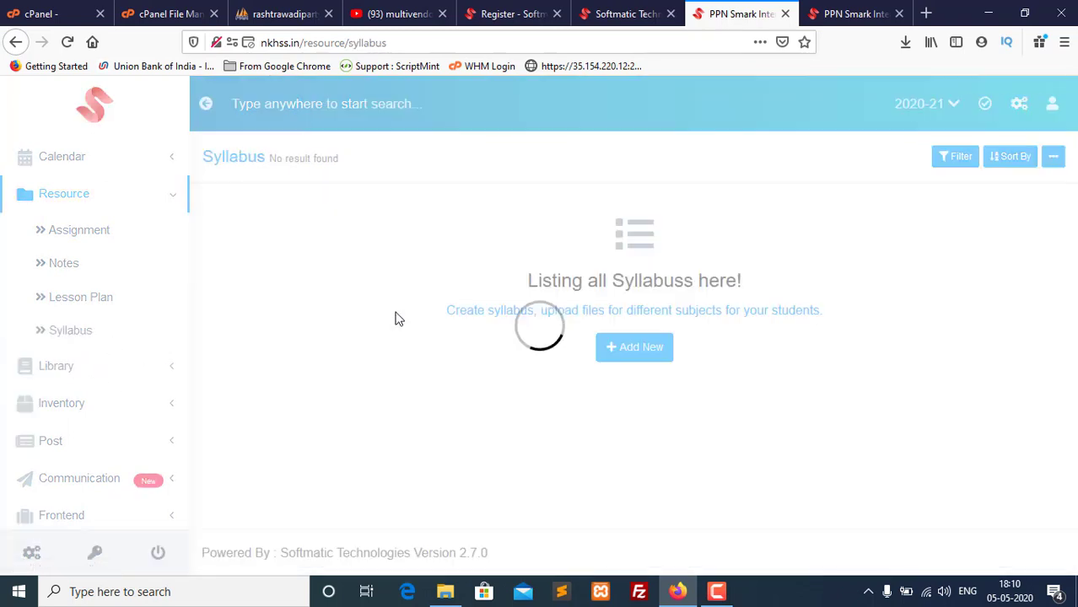
Step: Show the entries of the Library, Inventory and Post sections
click(124, 371)
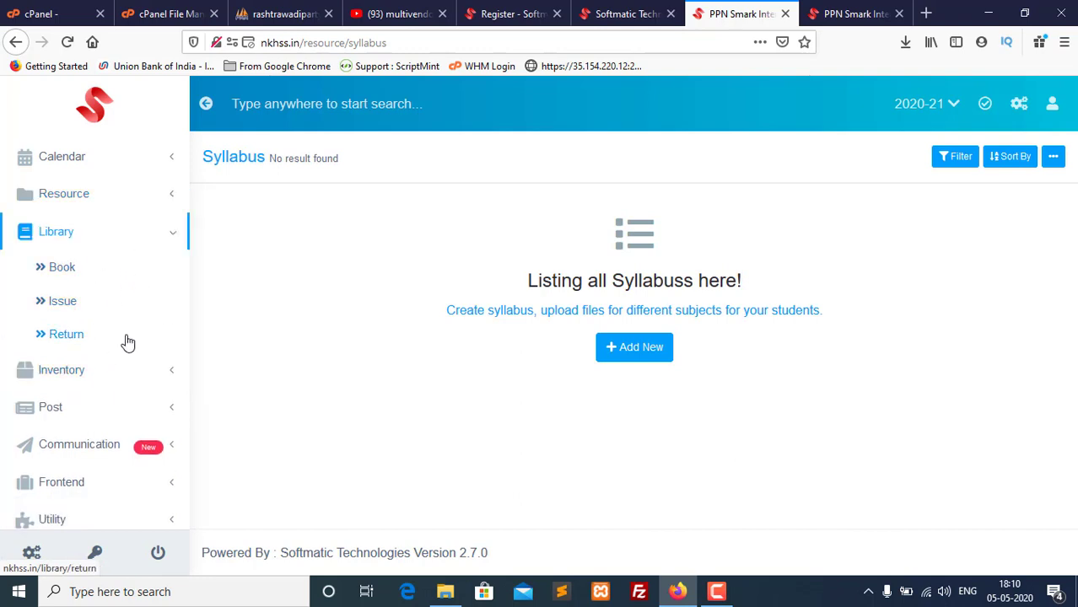
click(136, 369)
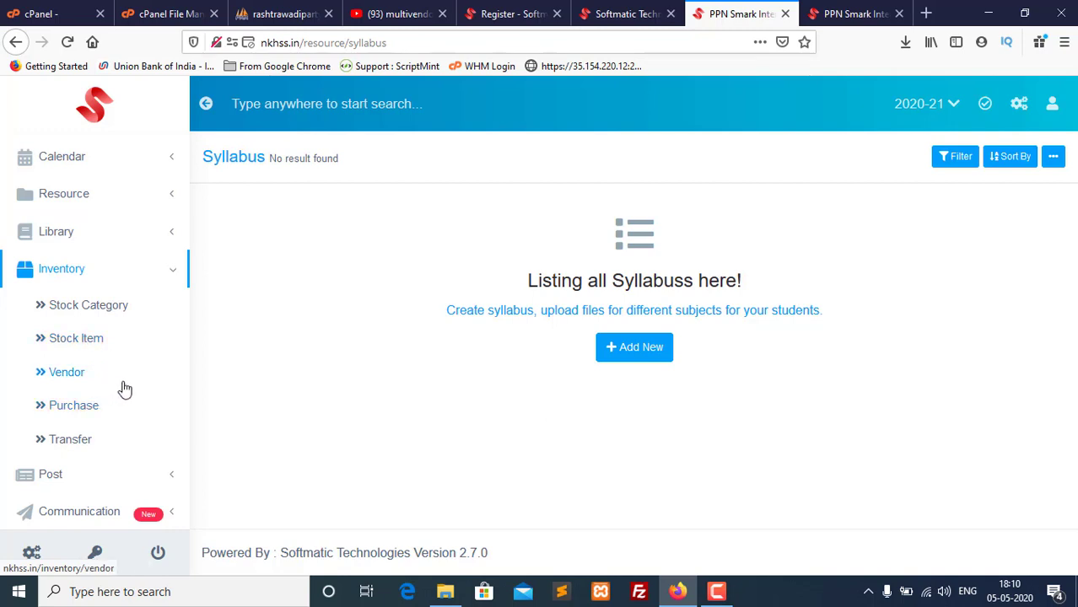
click(111, 478)
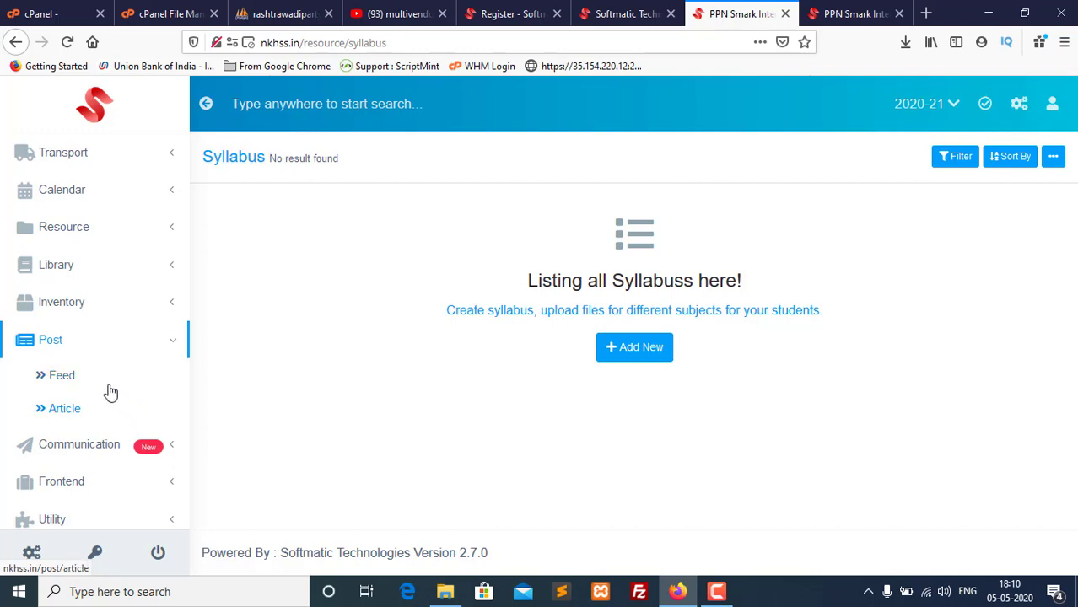
click(99, 340)
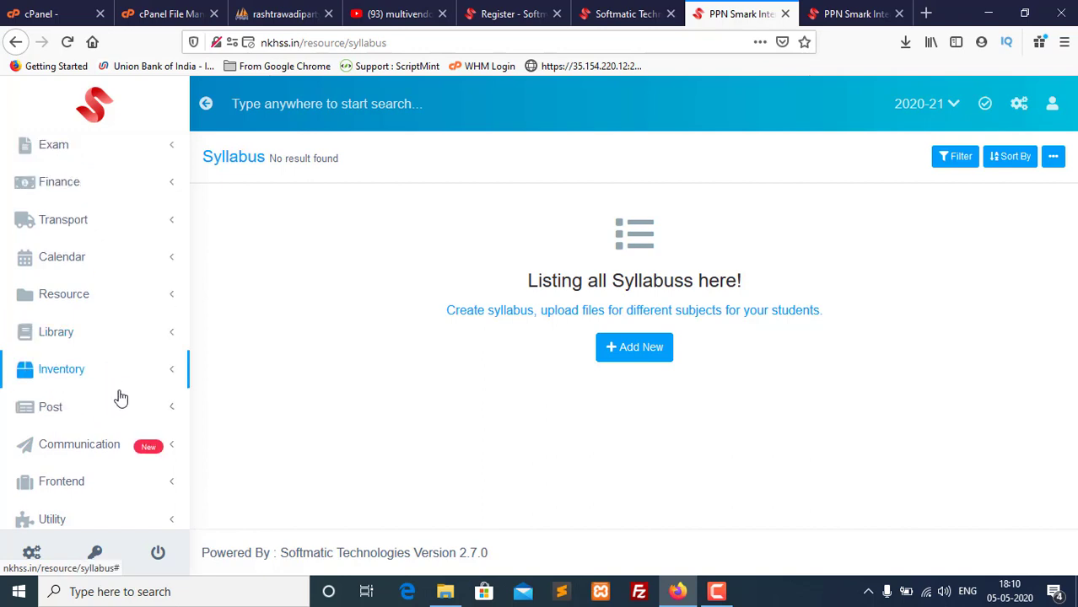
Step: Show the Communication entries and open the Meeting page to view the existing Teaching meeting
click(100, 452)
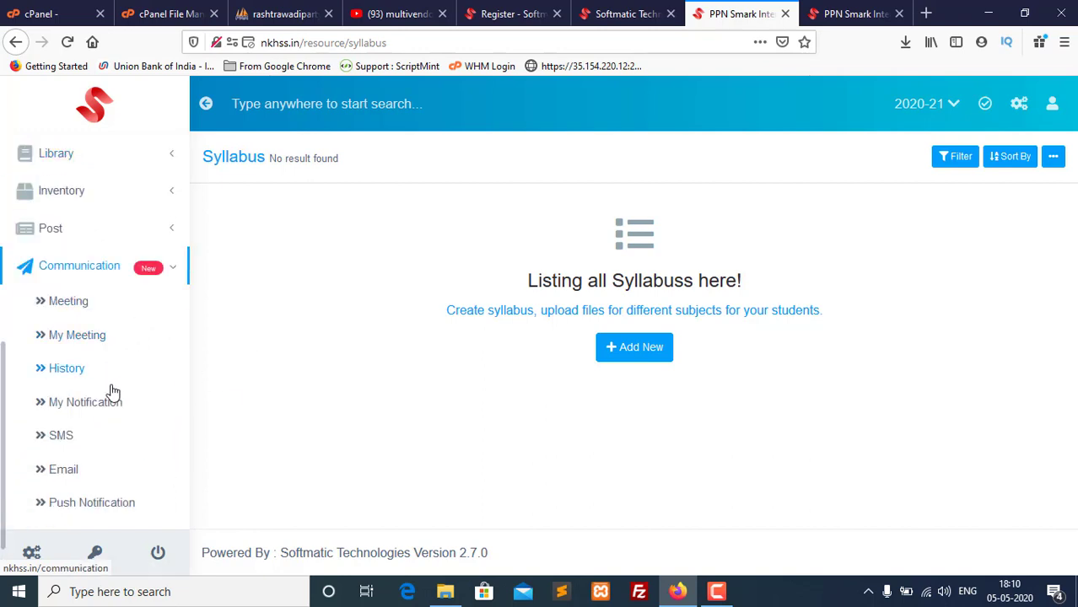
click(77, 310)
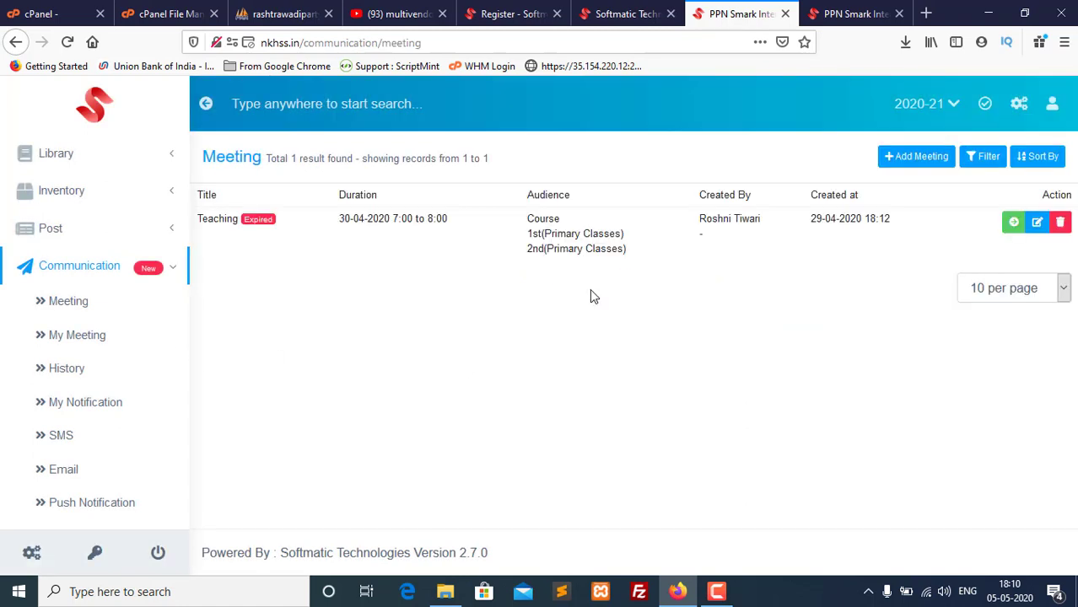
drag(293, 233, 224, 223)
click(353, 279)
Step: Start a new meeting and set its date to 07 May 2020
click(918, 160)
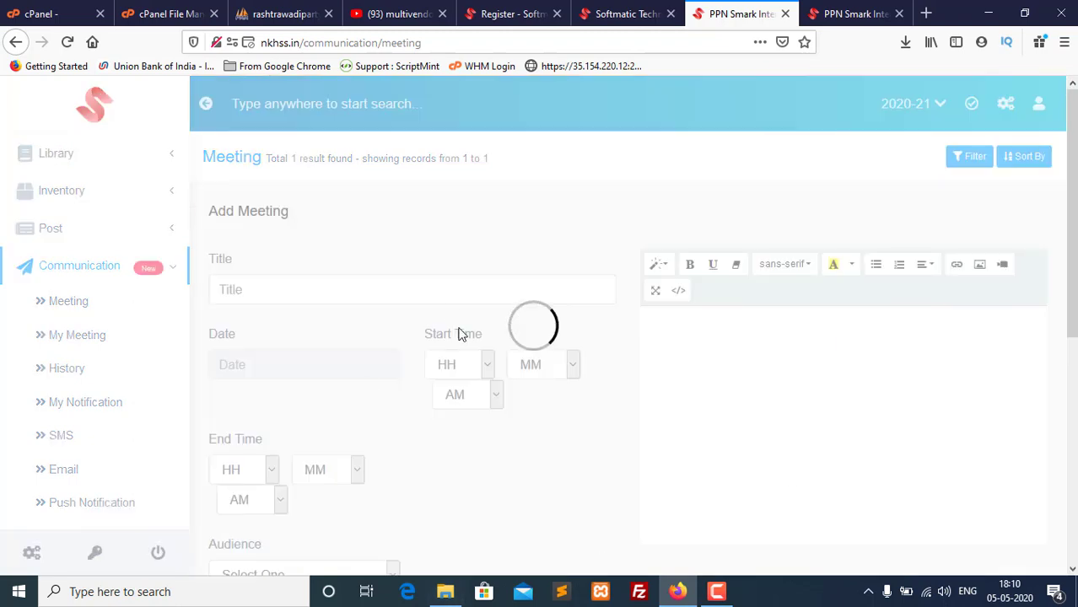
click(290, 291)
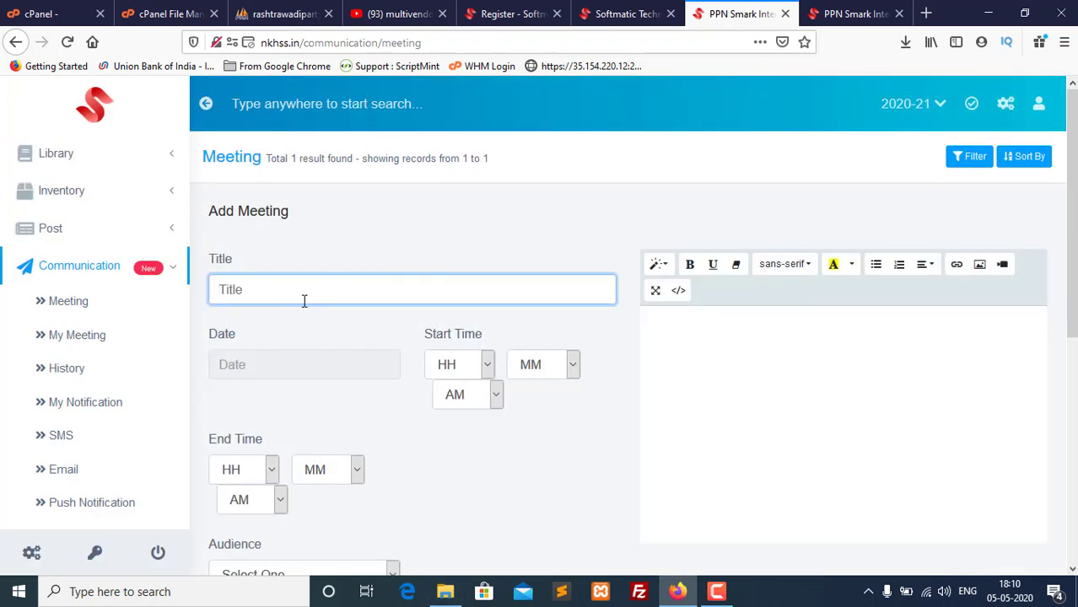
scroll(293, 354, down, 2)
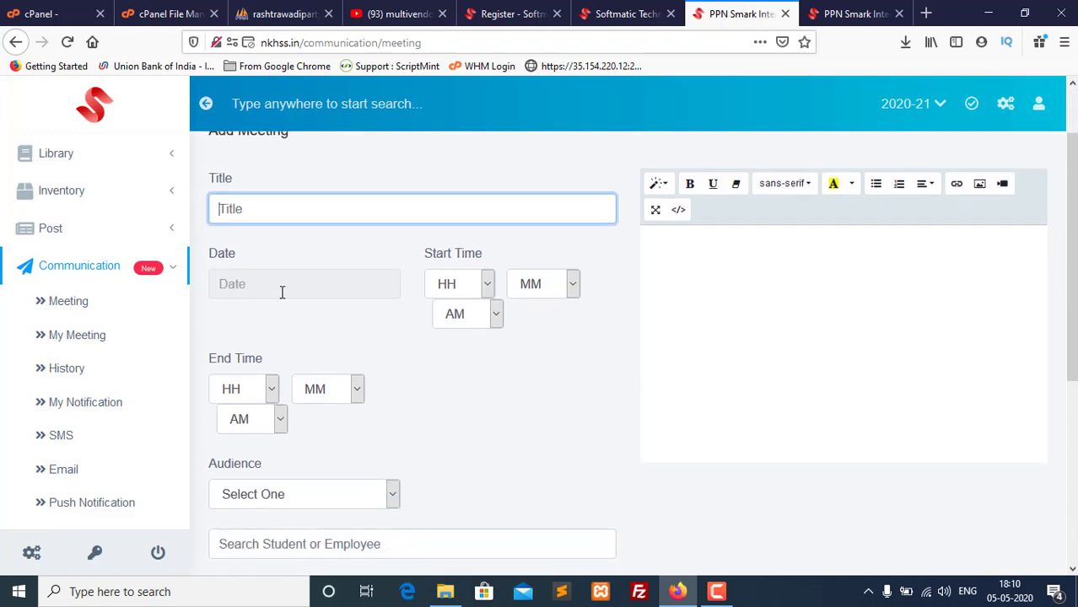
click(281, 291)
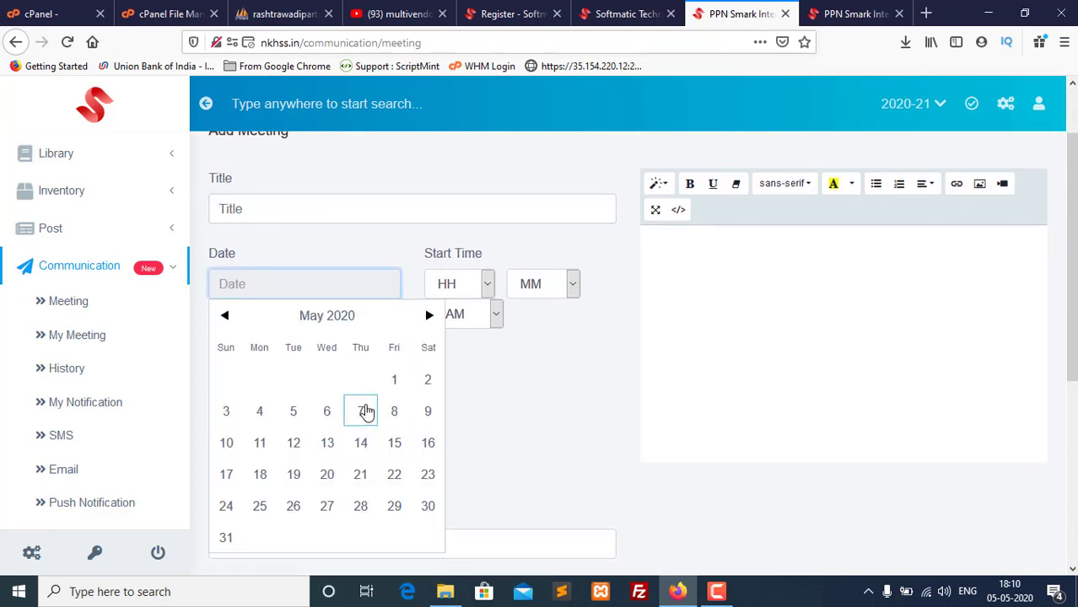
click(360, 411)
Step: Set the meeting's start time to 03:01 AM
click(462, 286)
click(442, 381)
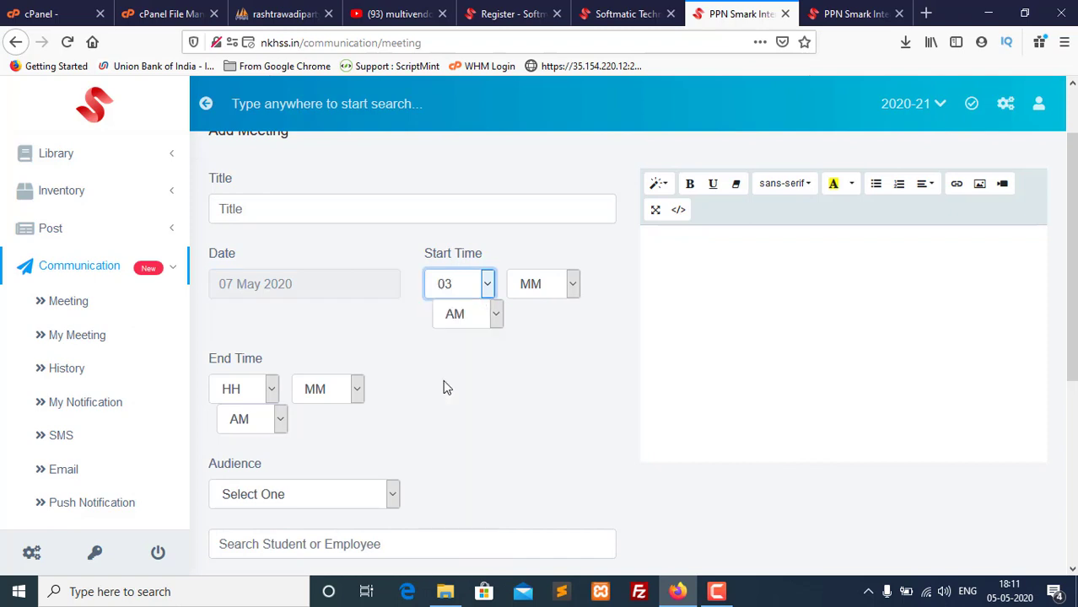
click(525, 287)
click(520, 362)
click(462, 319)
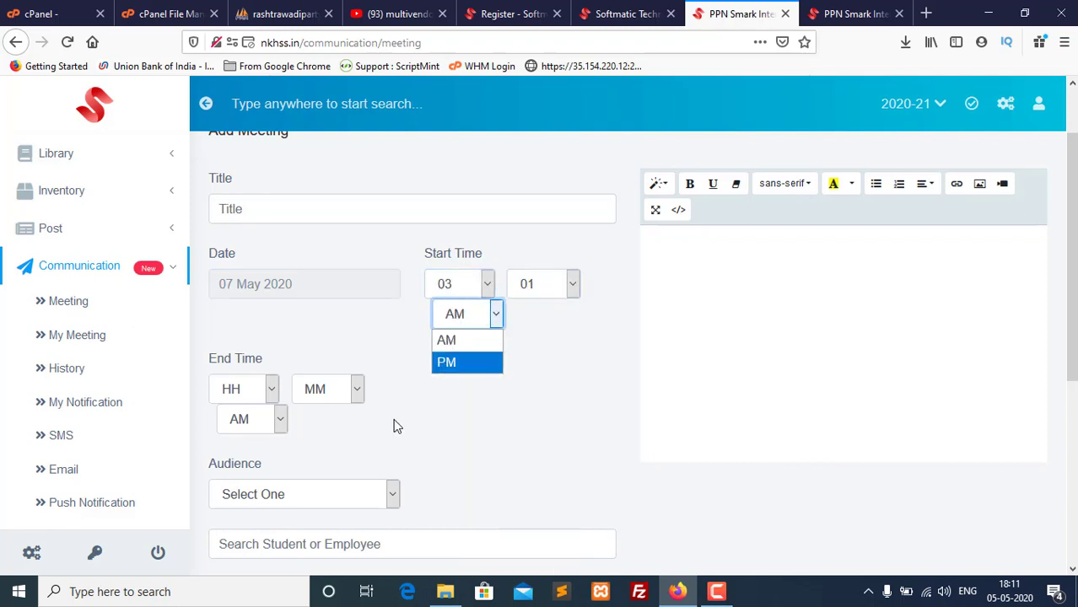
click(395, 427)
Step: Set the hour and minute of the meeting's end time to 08:08
click(250, 392)
click(249, 275)
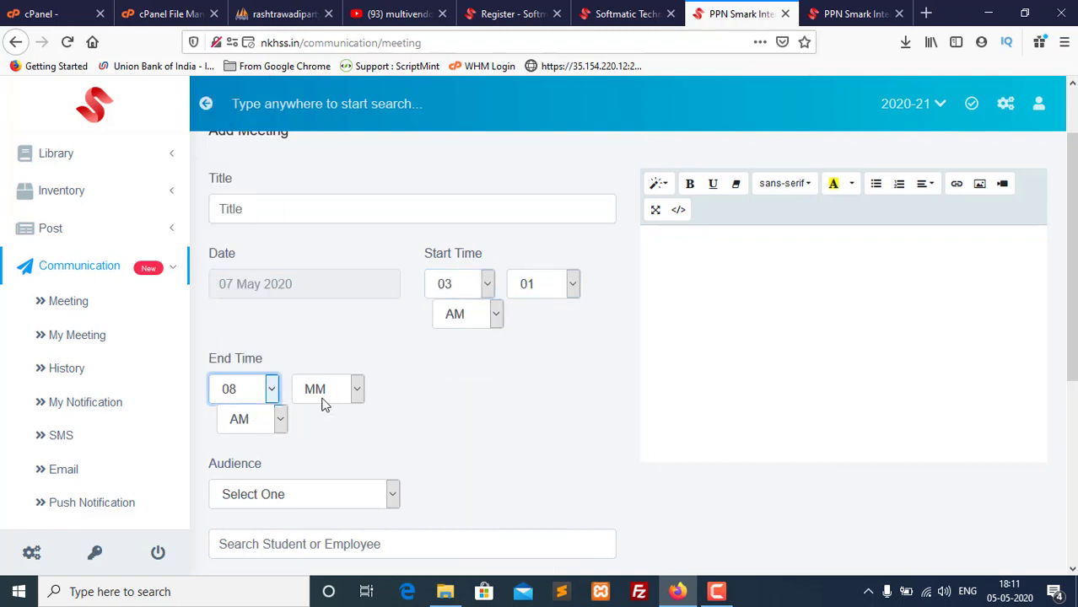
click(324, 390)
click(321, 275)
Step: Set the meeting's audience to Selected Course and add the courses 1st, 2nd and 4th
scroll(380, 443, down, 2)
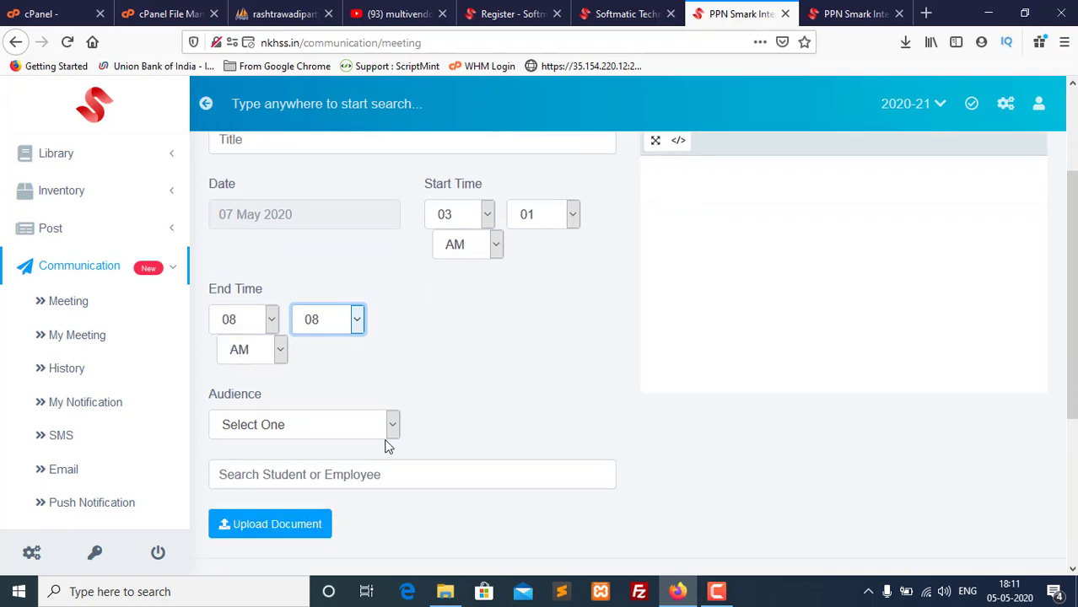
click(350, 336)
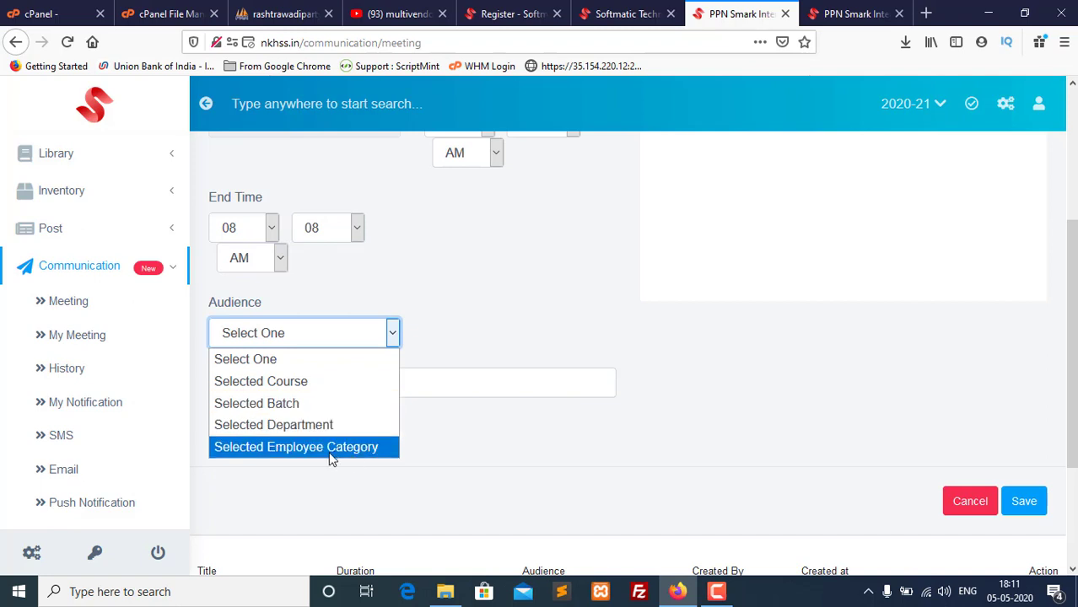
click(307, 382)
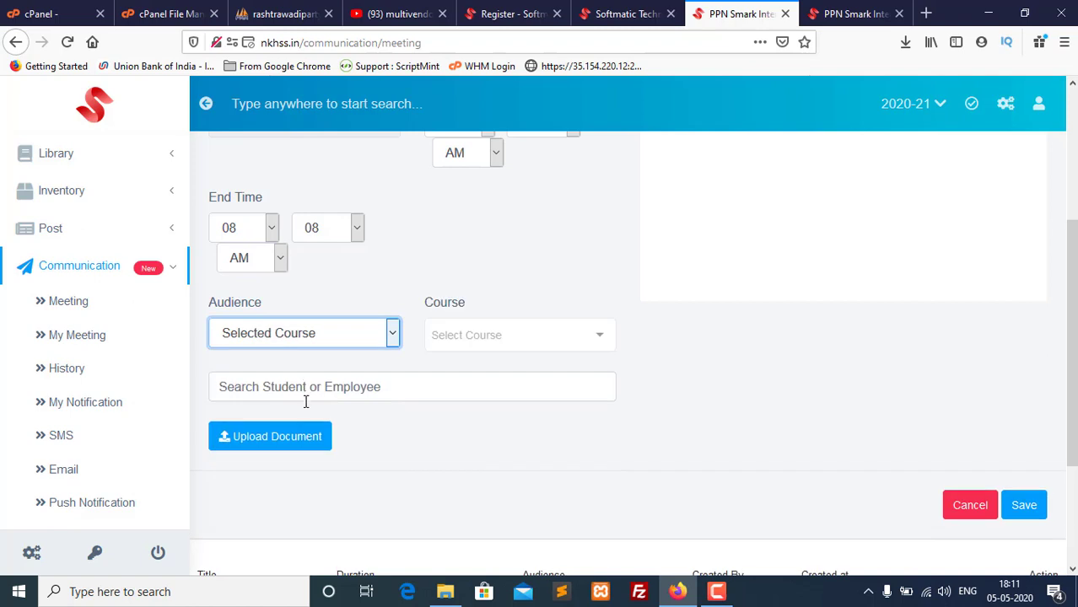
click(468, 334)
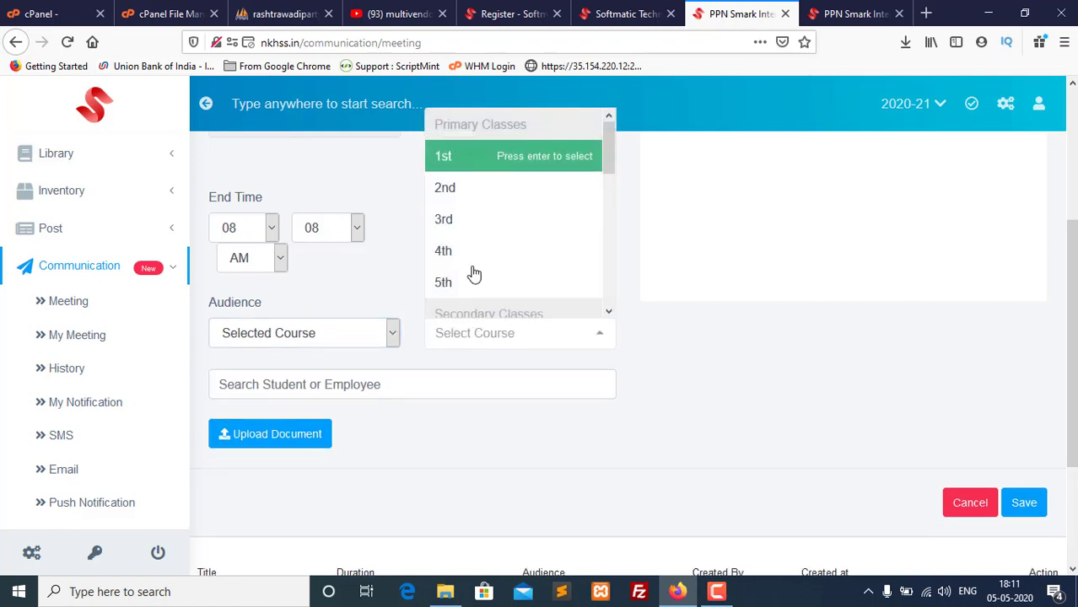
click(469, 156)
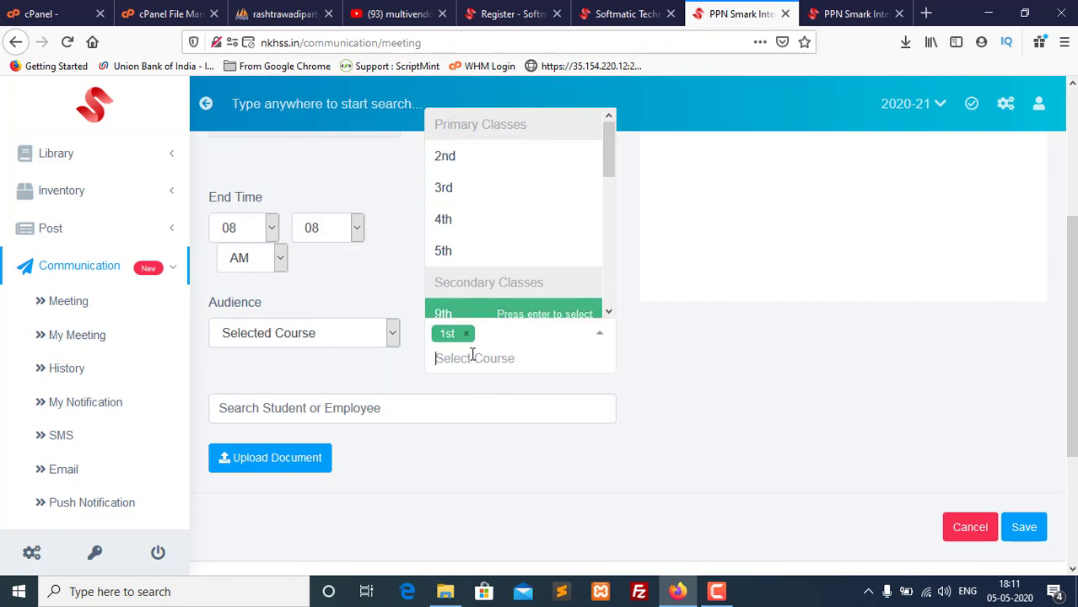
click(460, 156)
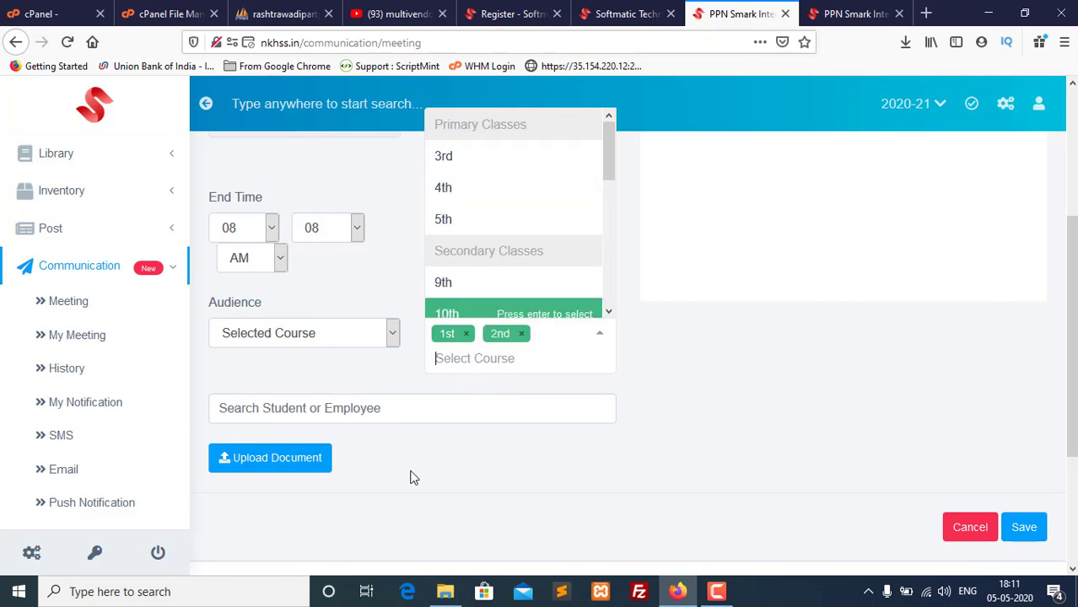
click(456, 194)
click(436, 397)
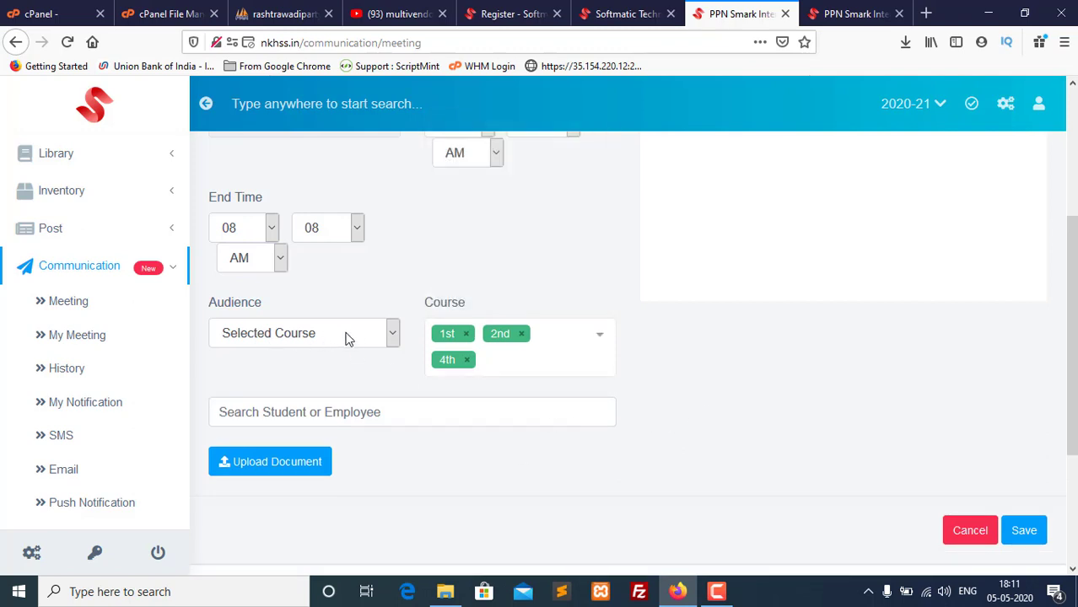
Step: Change the audience to Selected Batch and add the batches 1st Section A, 1st Section B and 2nd Section B
click(345, 337)
click(308, 402)
click(500, 338)
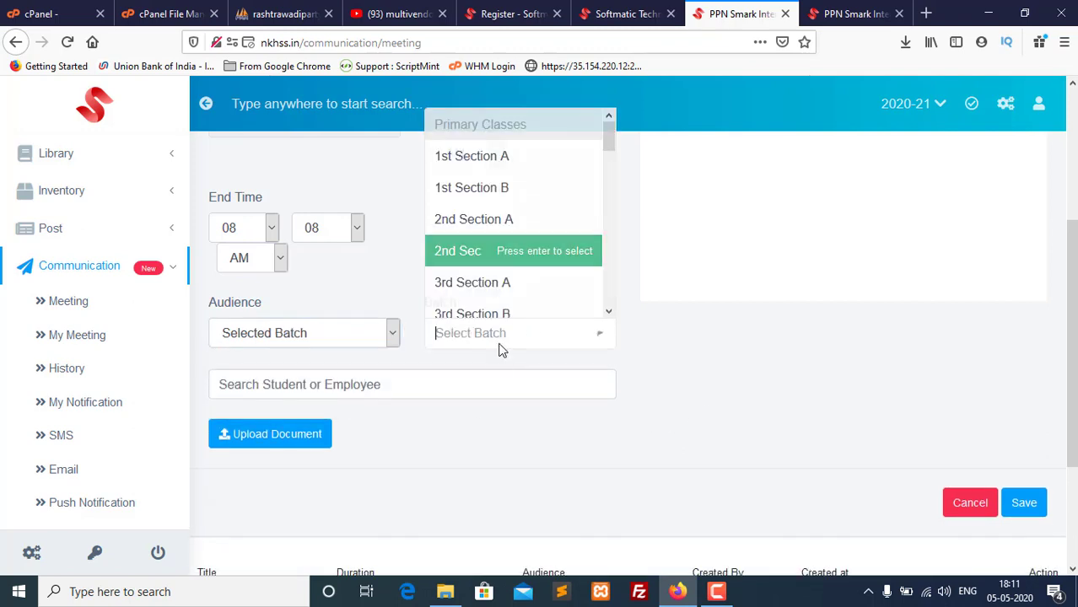
click(471, 156)
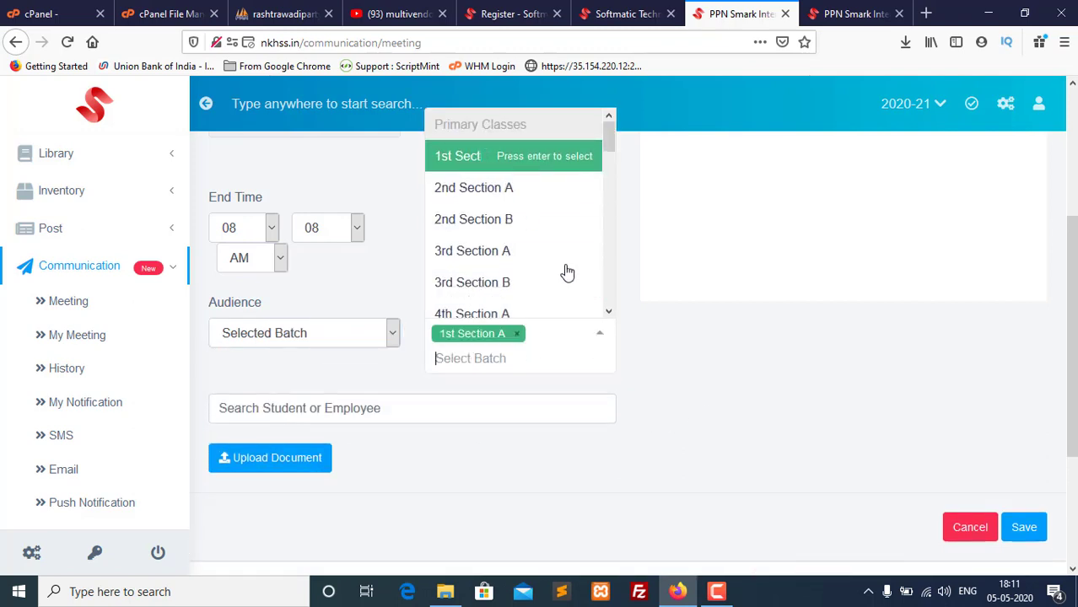
click(481, 156)
click(490, 187)
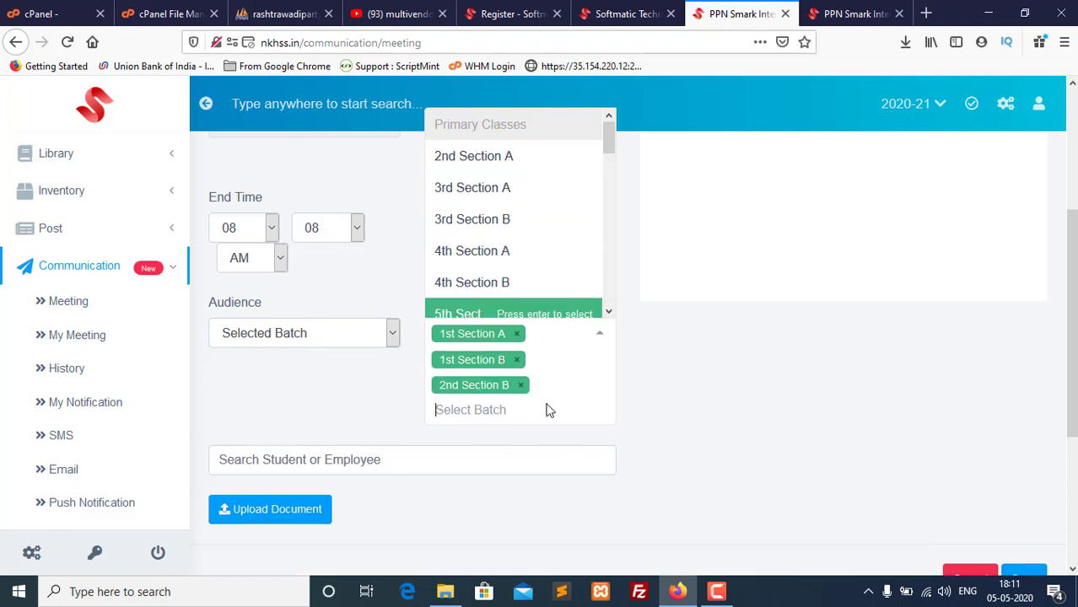
Step: Remove all three chosen batches from the meeting's audience
click(522, 386)
click(516, 359)
click(516, 334)
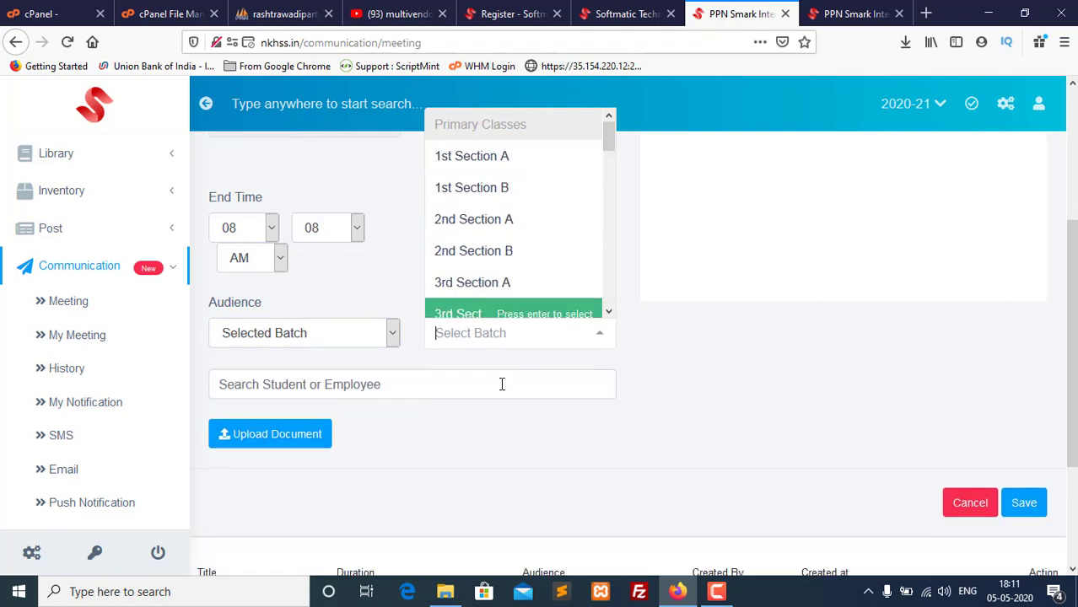
click(368, 446)
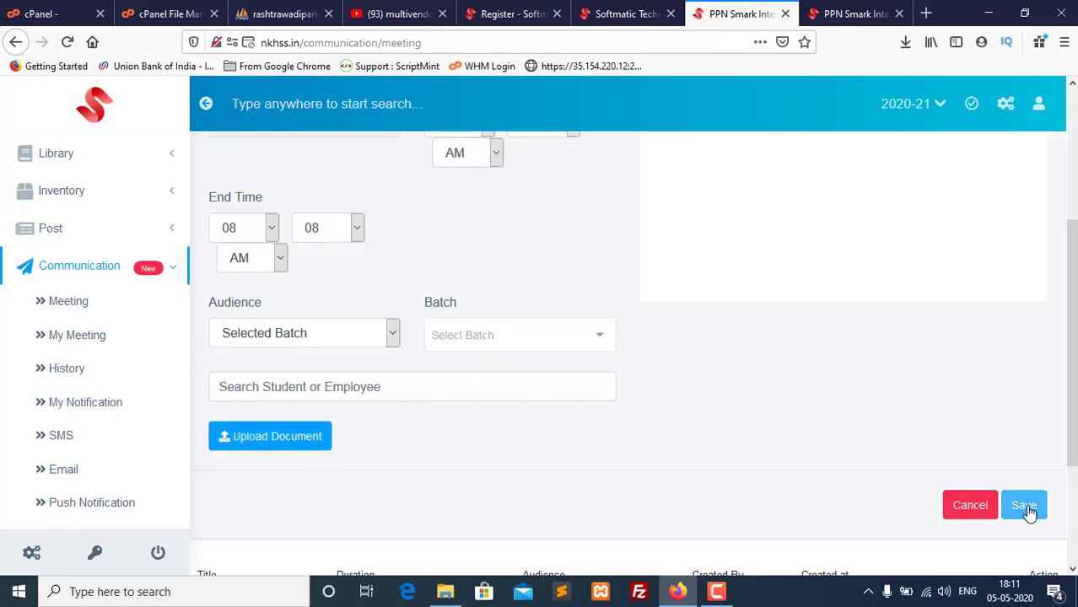
Step: Switch the meeting's end time to PM and submit the meeting for saving
scroll(580, 407, up, 3)
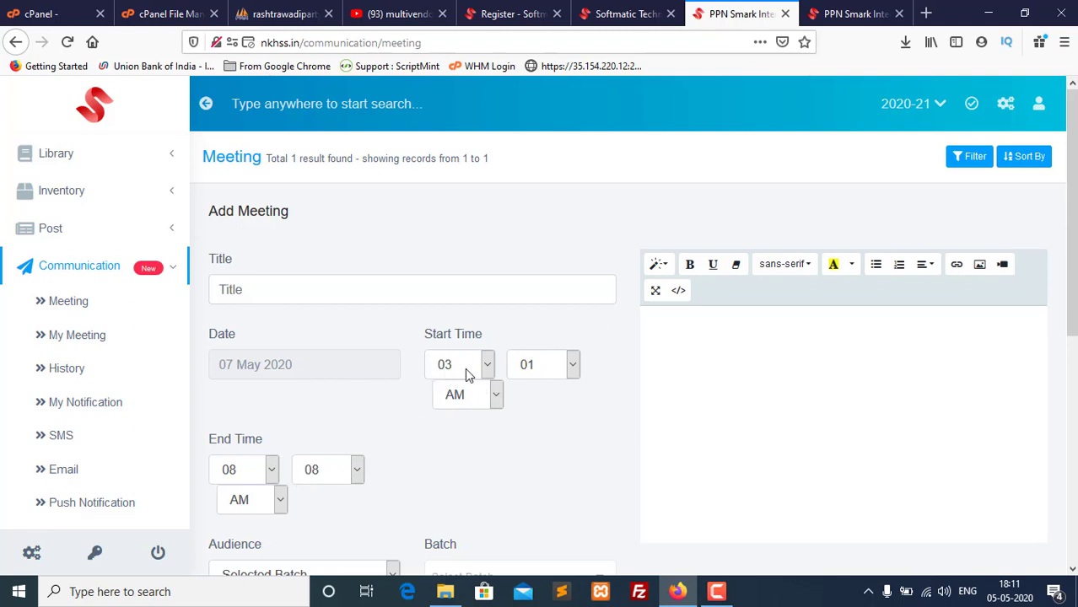
click(283, 502)
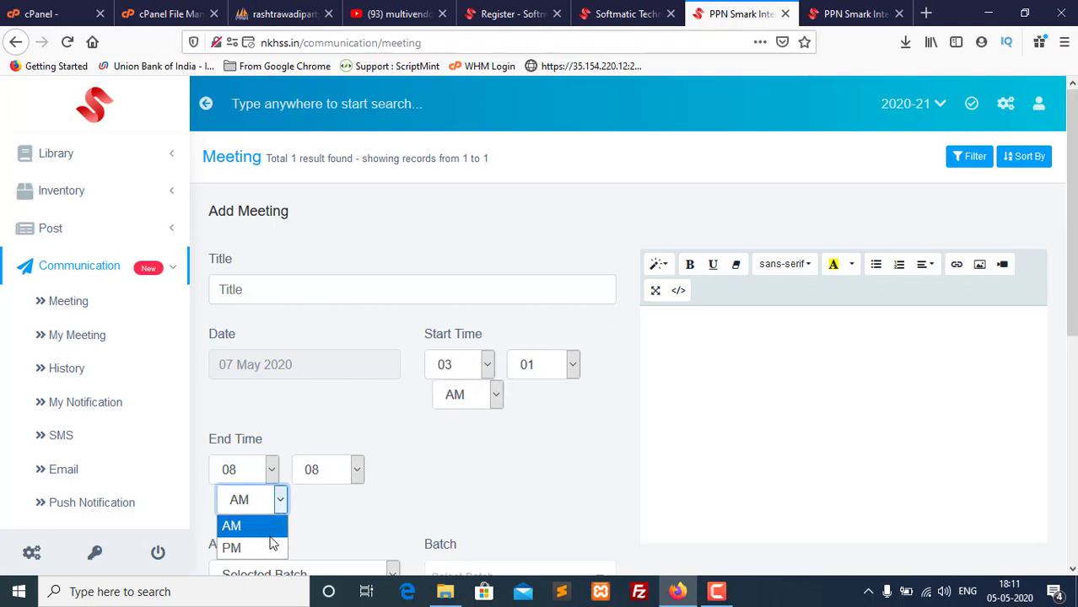
click(232, 548)
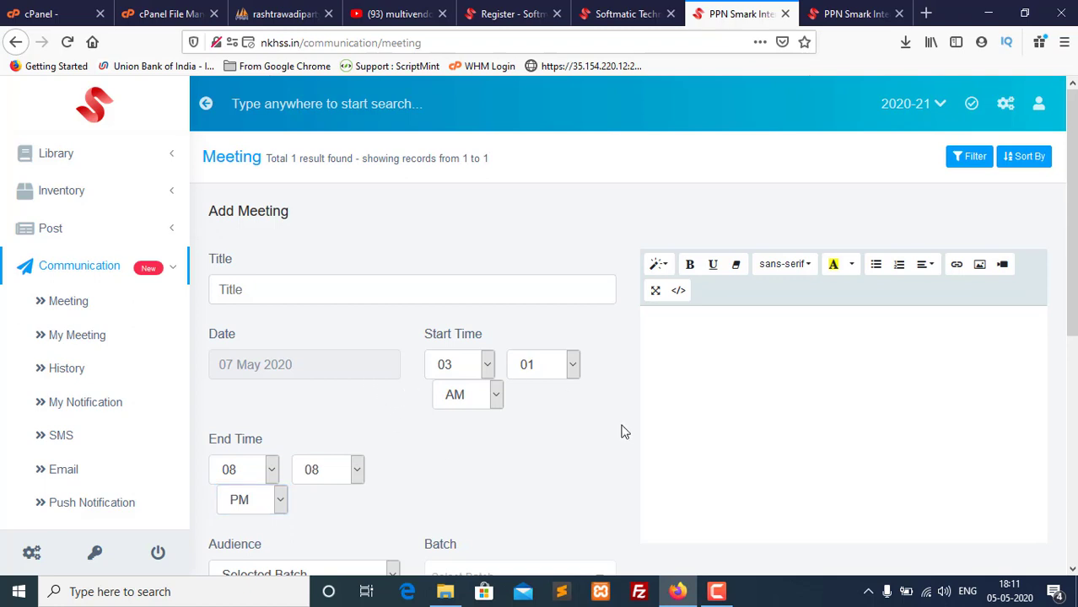
scroll(621, 432, down, 5)
click(1023, 424)
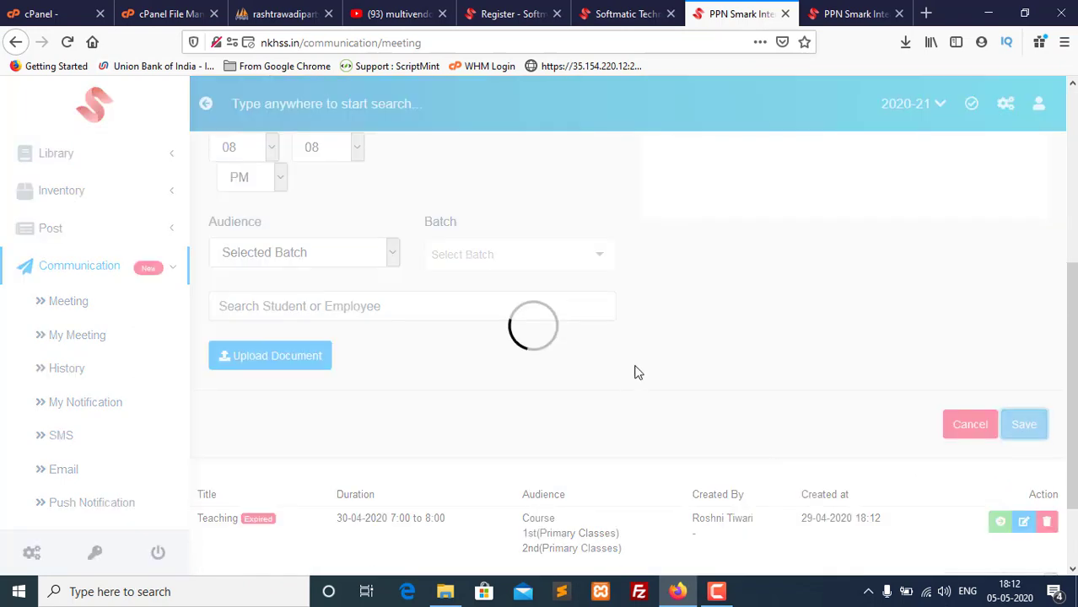
Step: Enter "sgdgege" as the meeting's title and submit the meeting for saving
scroll(675, 360, up, 2)
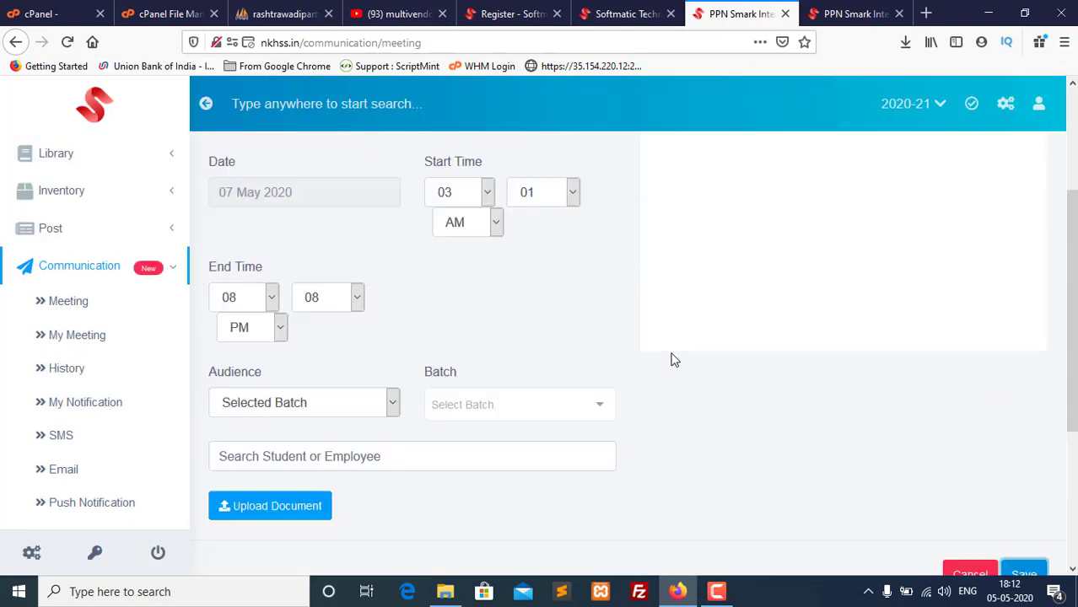
scroll(675, 359, up, 2)
click(307, 288)
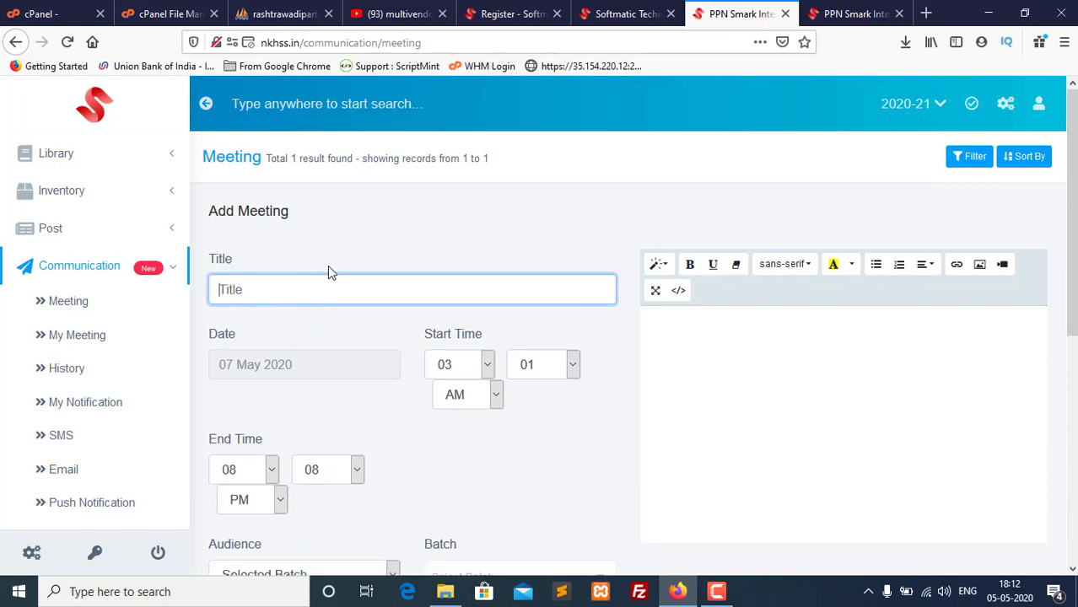
text(sgdgsgd)
scroll(814, 368, down, 5)
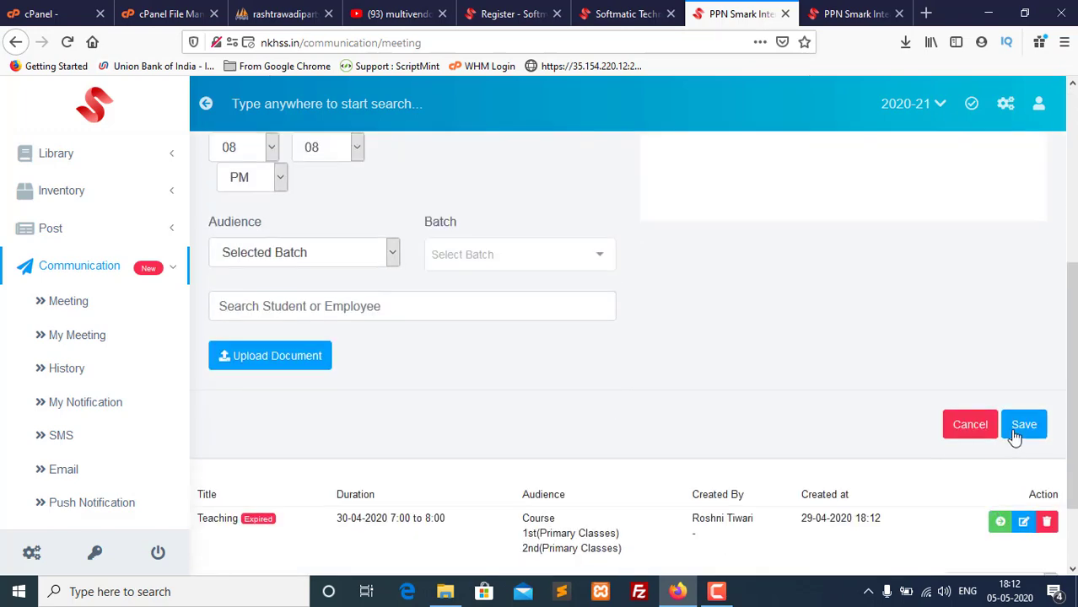
click(1018, 430)
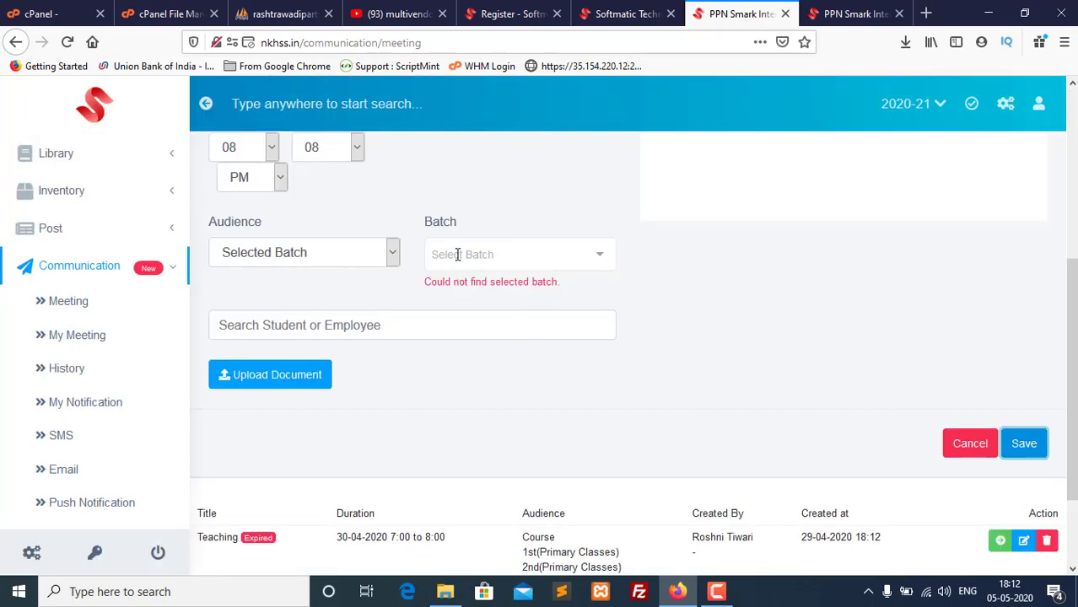
Step: Add the batch 1st Section A to the meeting's audience and save the meeting
click(457, 255)
click(457, 312)
click(942, 383)
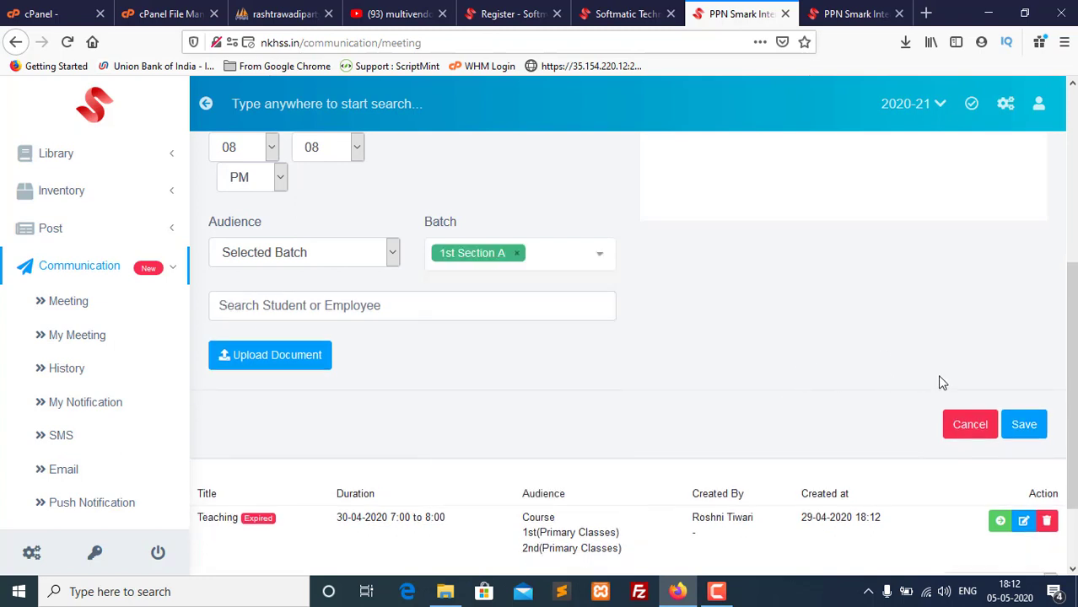
click(1021, 427)
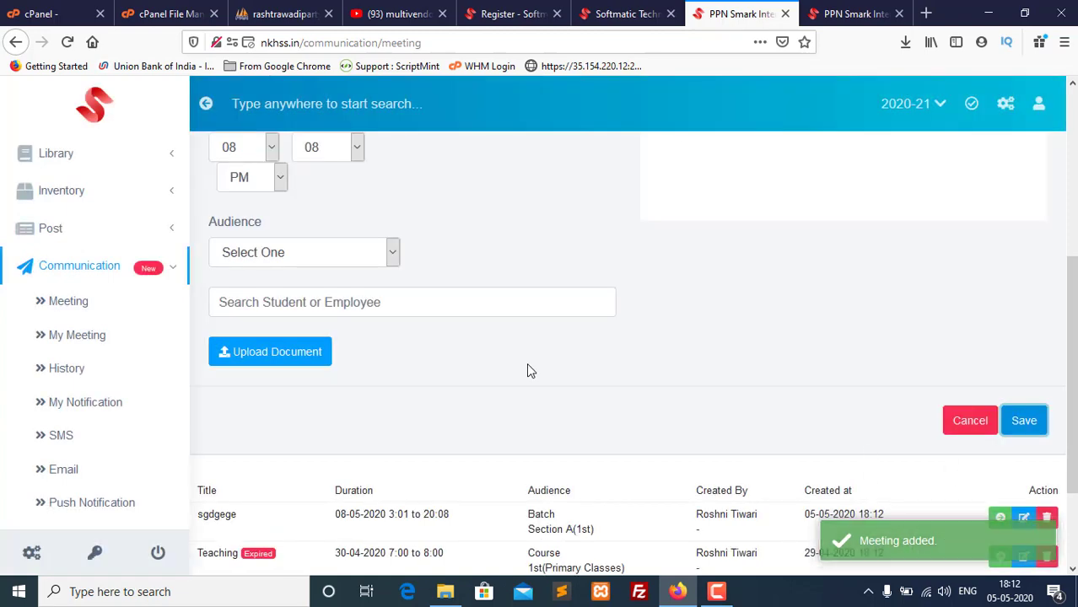
Step: Open the My Meeting list and view the details of the meeting titled "sgdgege"
scroll(526, 371, up, 3)
scroll(720, 369, up, 1)
scroll(675, 388, down, 2)
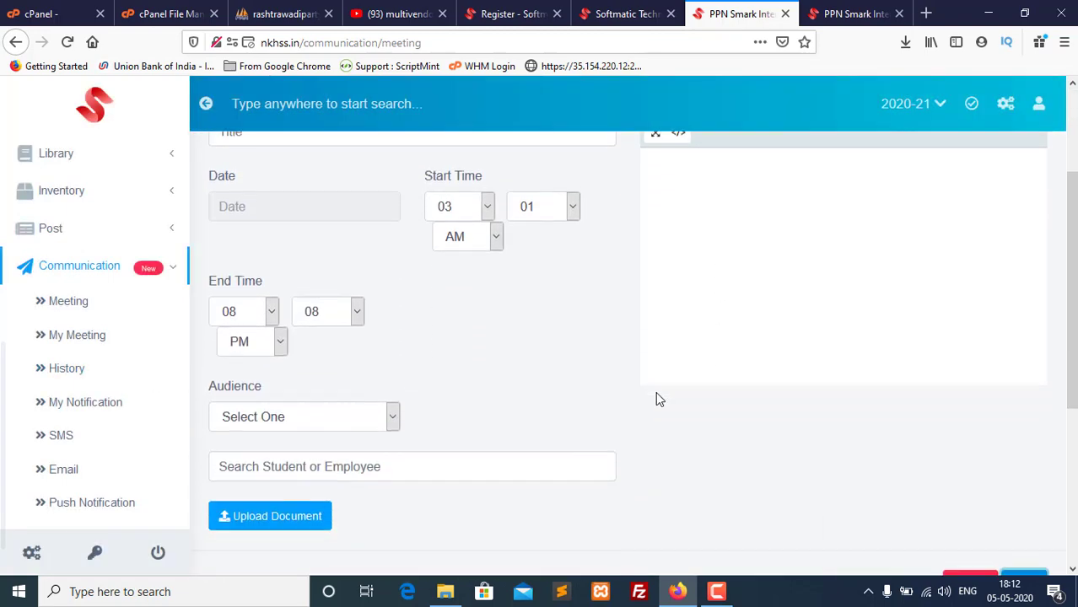
scroll(658, 399, up, 2)
click(84, 341)
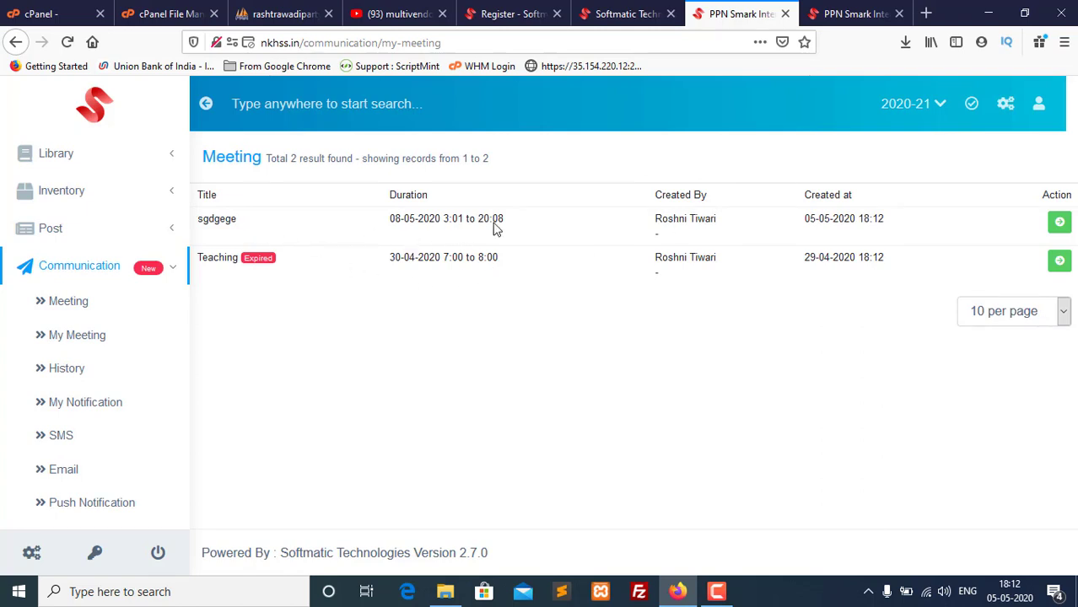
click(1060, 223)
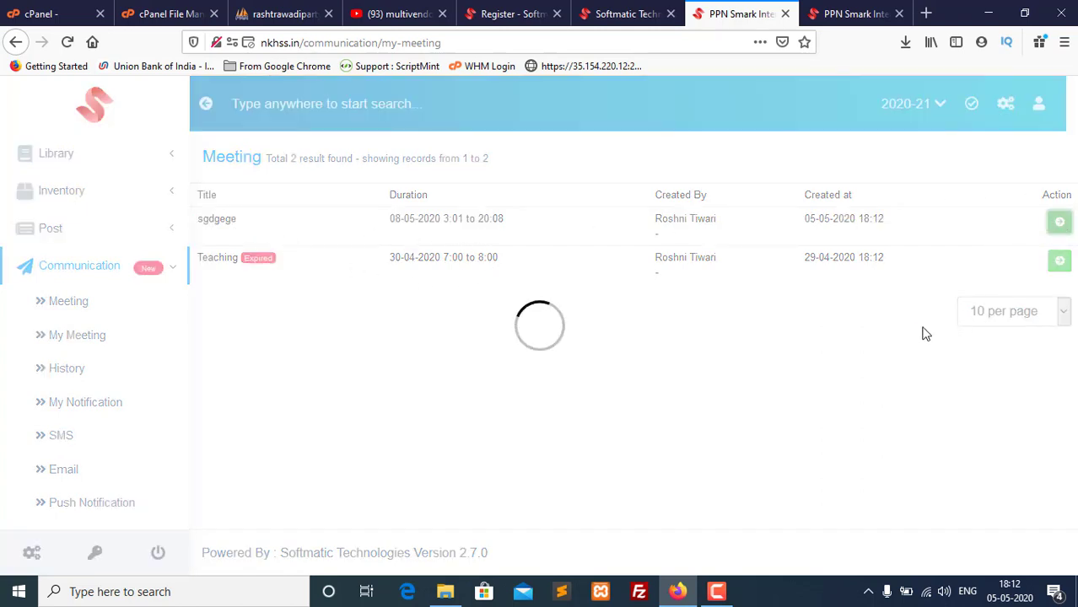
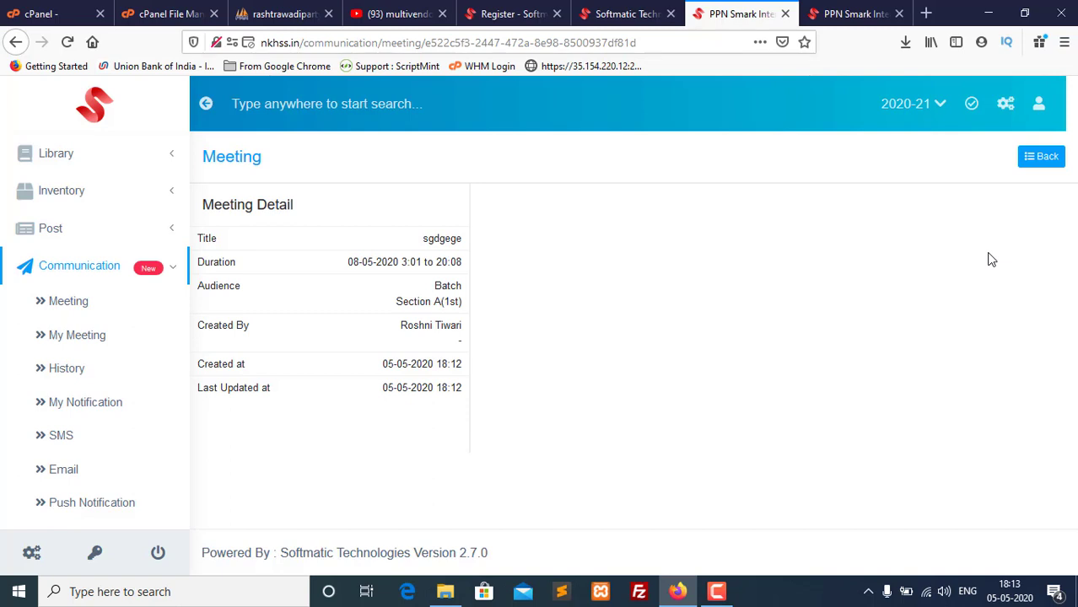
click(1038, 103)
click(774, 446)
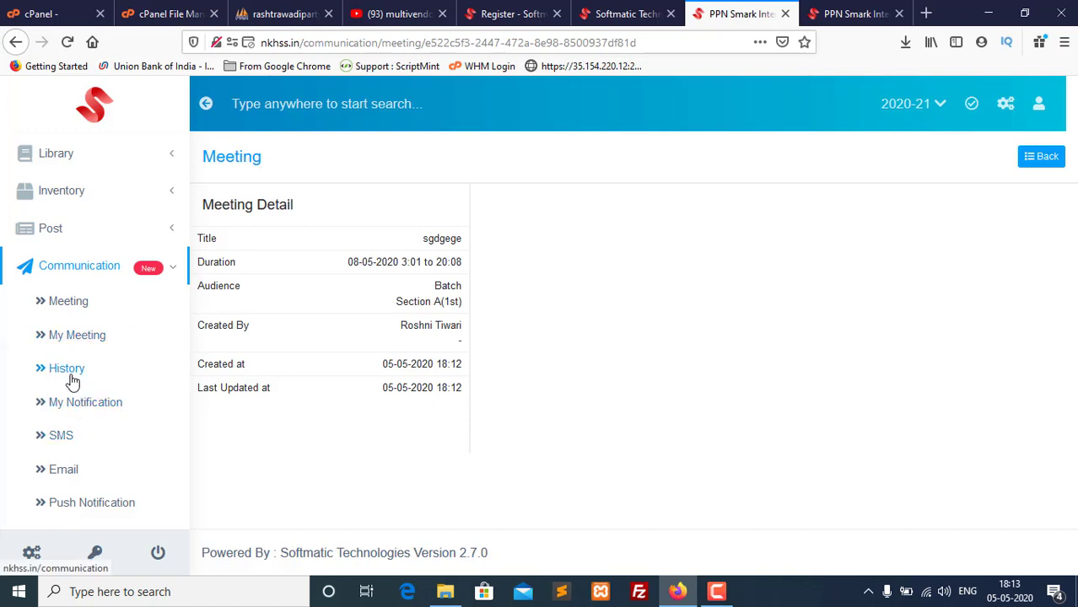
Step: Open the Send SMS form, set its audience to Selected Course Student and look at the available courses
click(62, 434)
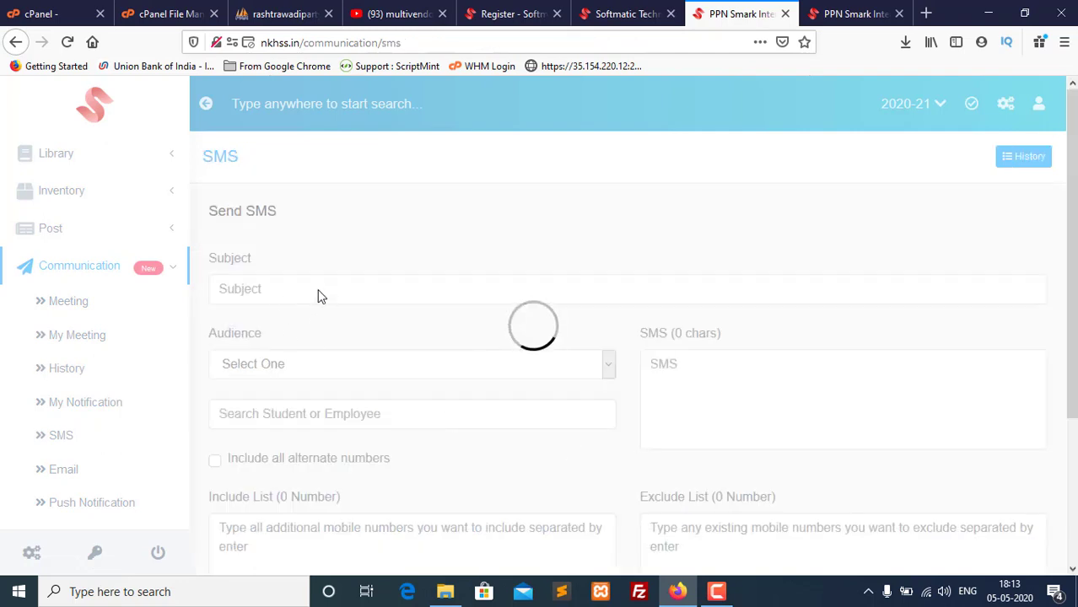
click(319, 291)
scroll(333, 312, down, 2)
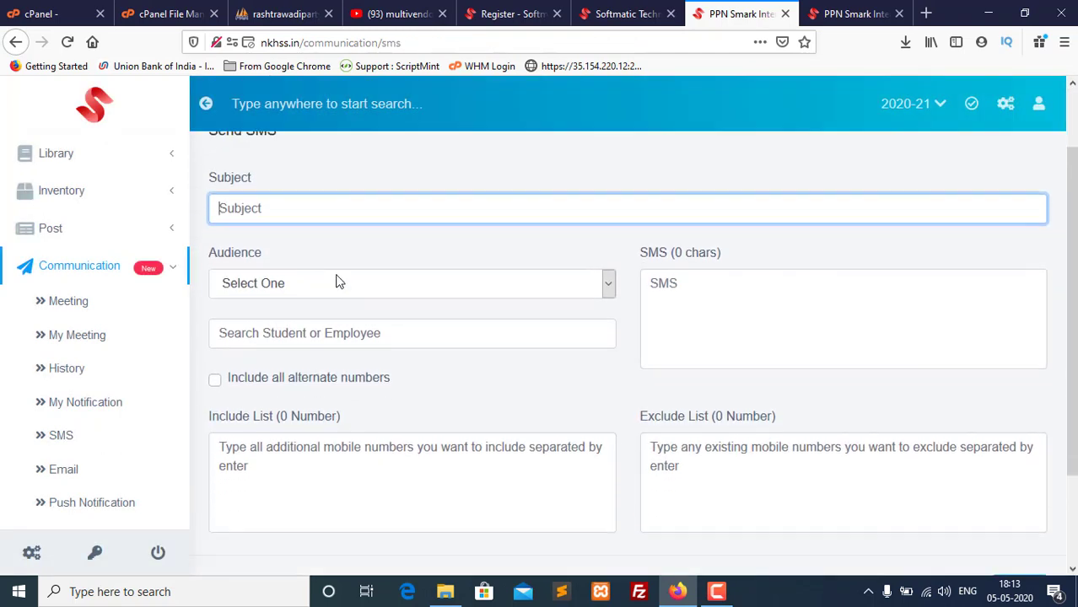
click(304, 283)
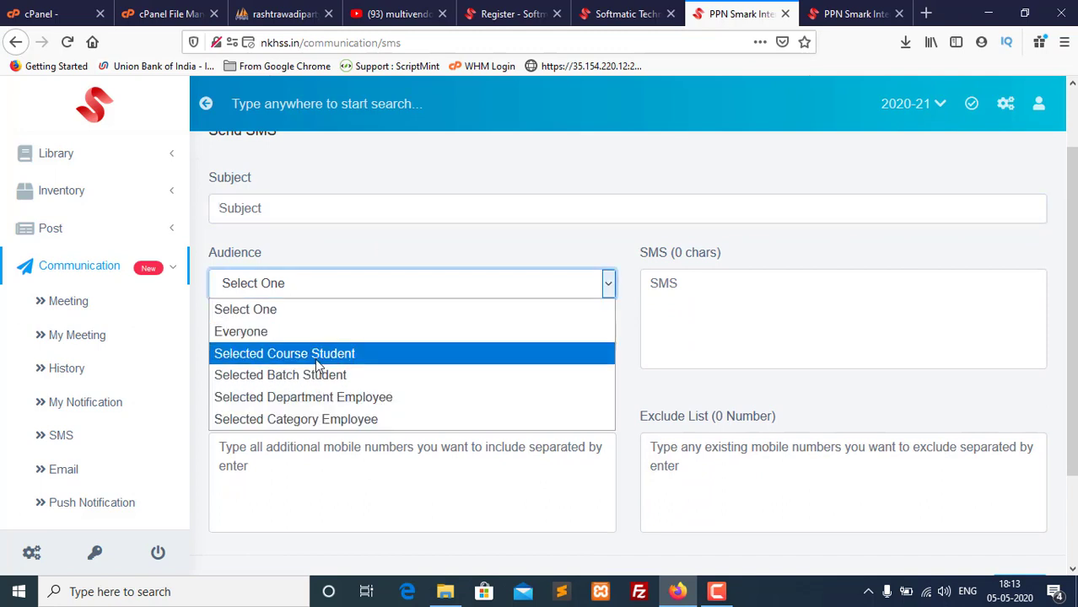
click(337, 358)
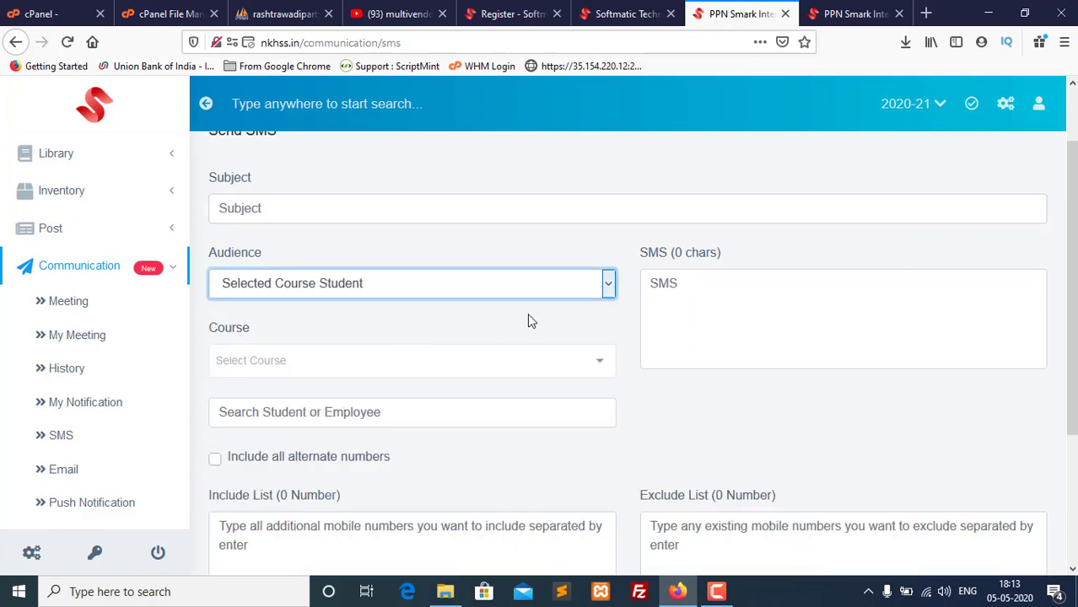
click(331, 357)
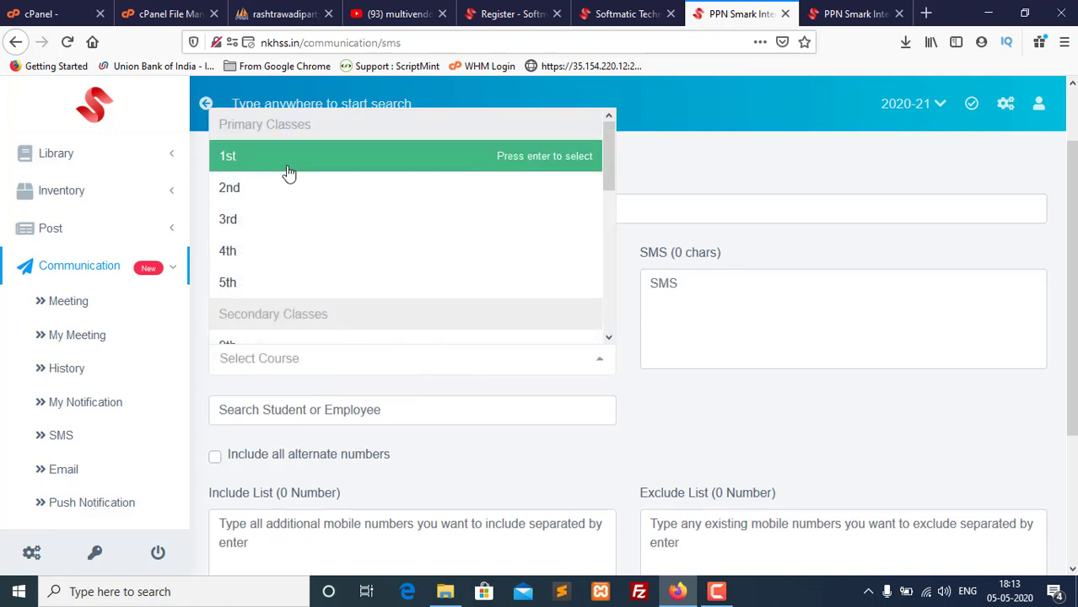
click(662, 398)
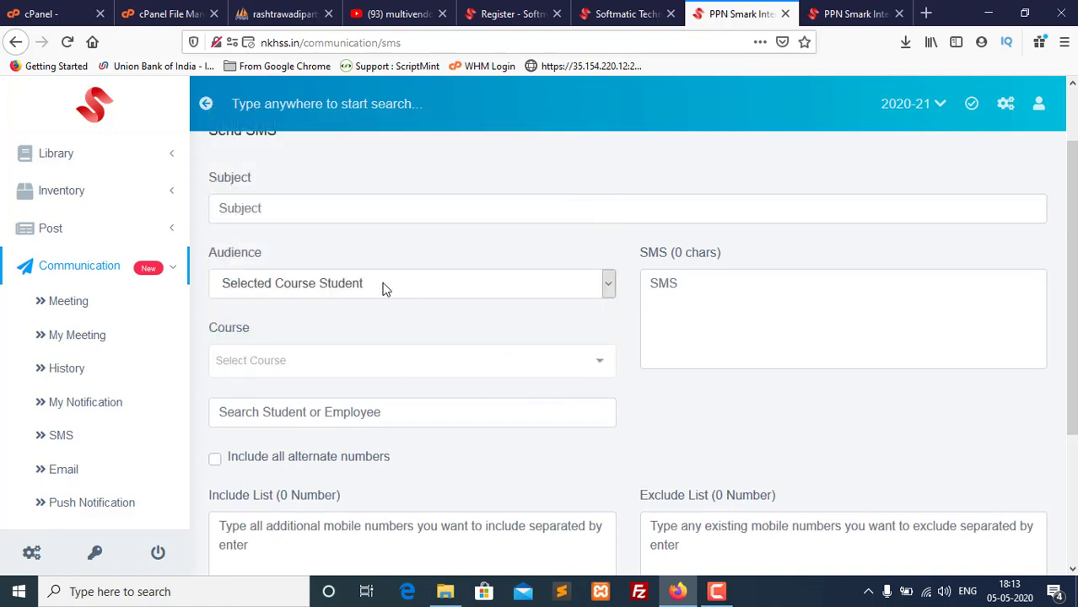
Step: Change the SMS audience to Selected Batch Student and add the batch 1st Section B
click(383, 286)
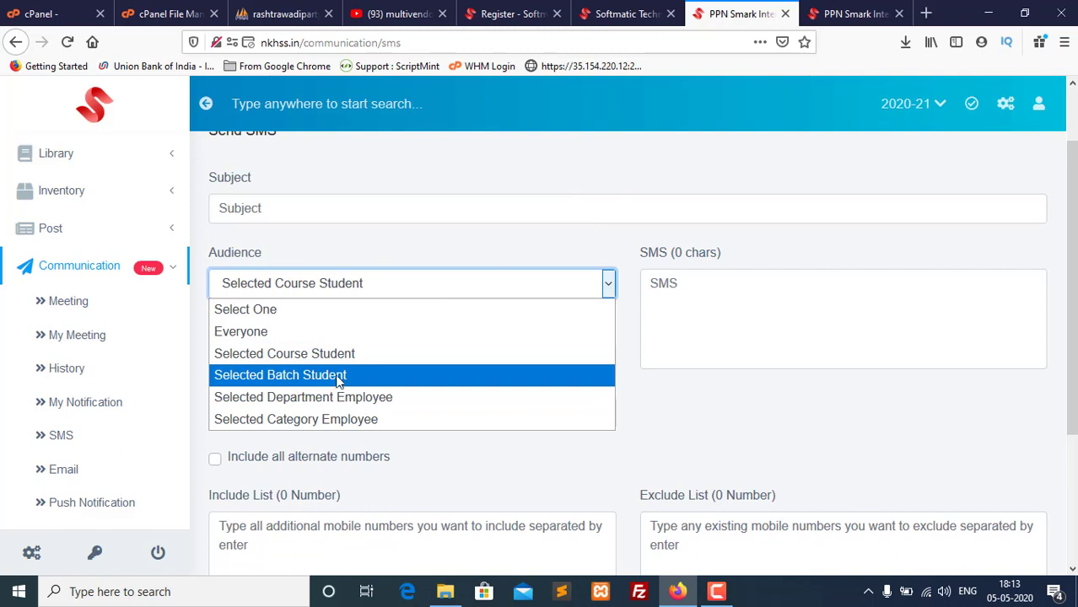
click(293, 376)
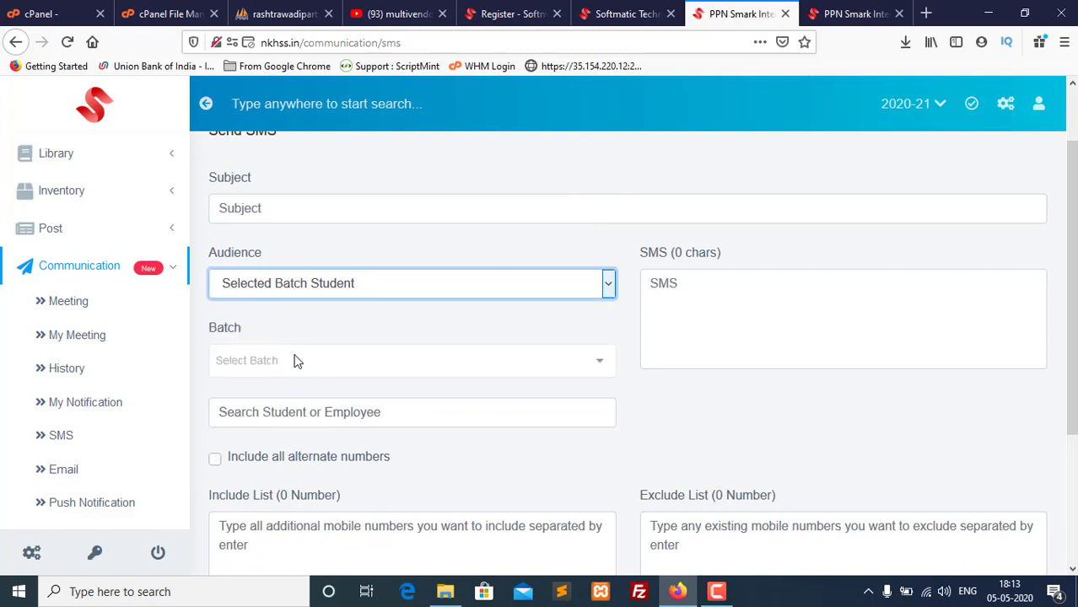
click(295, 361)
click(301, 188)
click(684, 420)
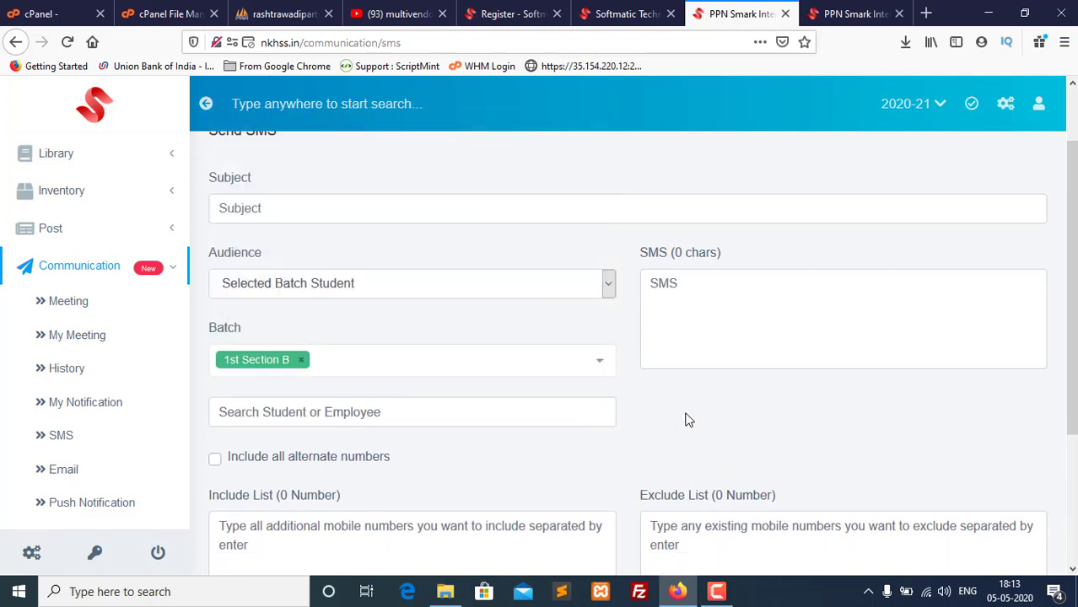
Step: Examine the SMS form's number include list, exclude list and message text fields
scroll(498, 432, down, 2)
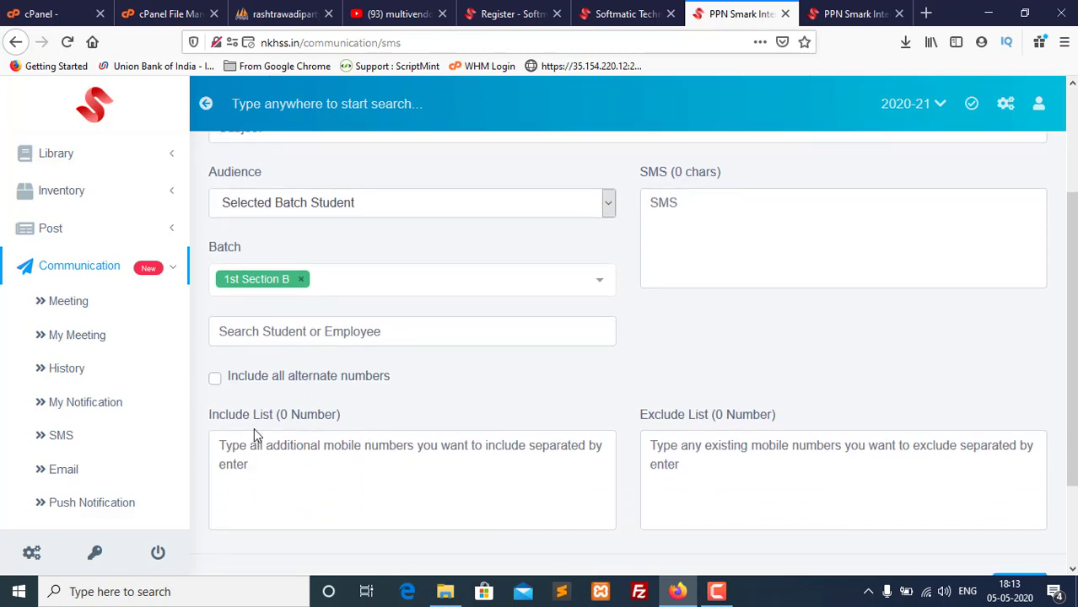
click(260, 448)
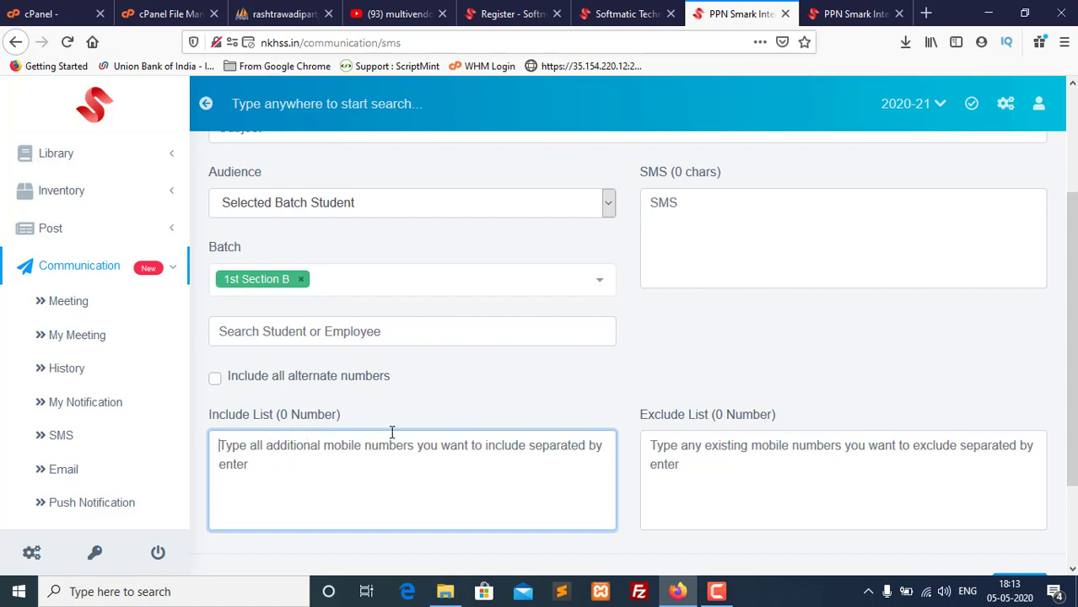
scroll(439, 413, down, 2)
scroll(414, 423, up, 3)
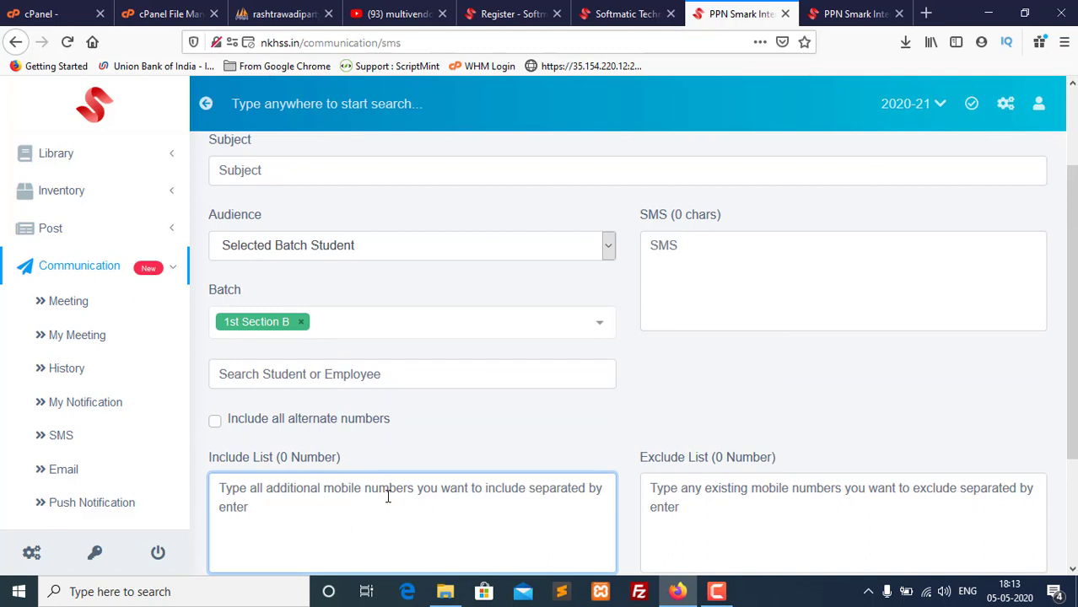
scroll(472, 481, down, 2)
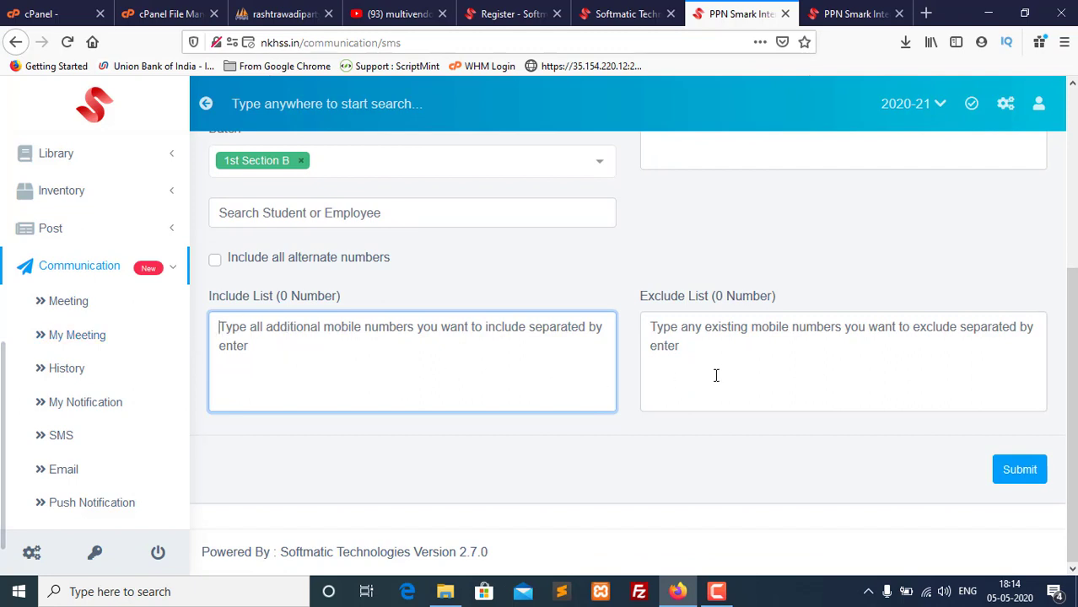
drag(785, 306, 642, 290)
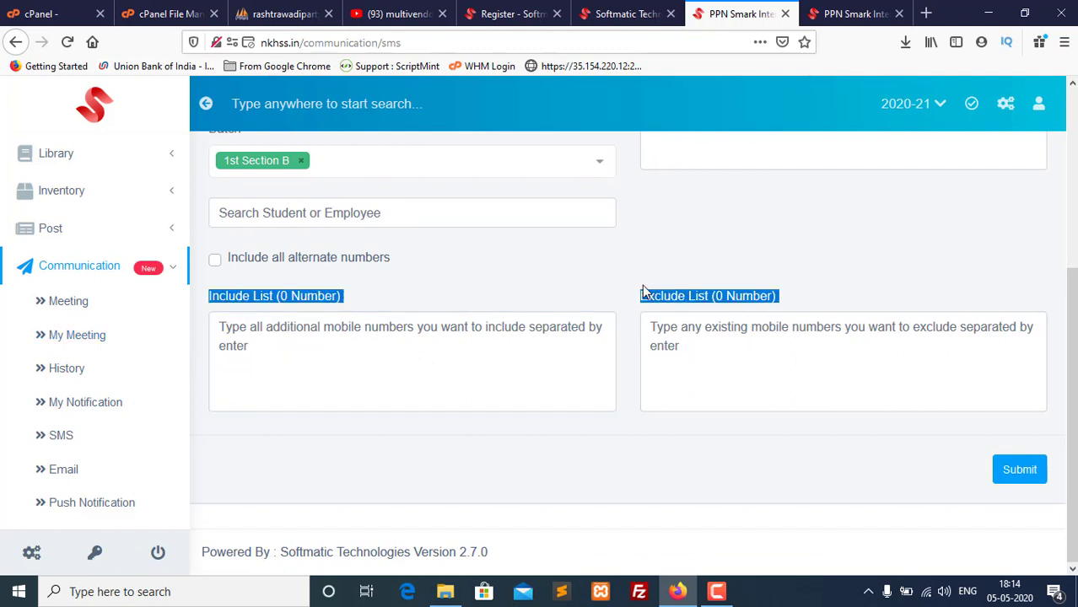
click(699, 343)
scroll(419, 254, up, 4)
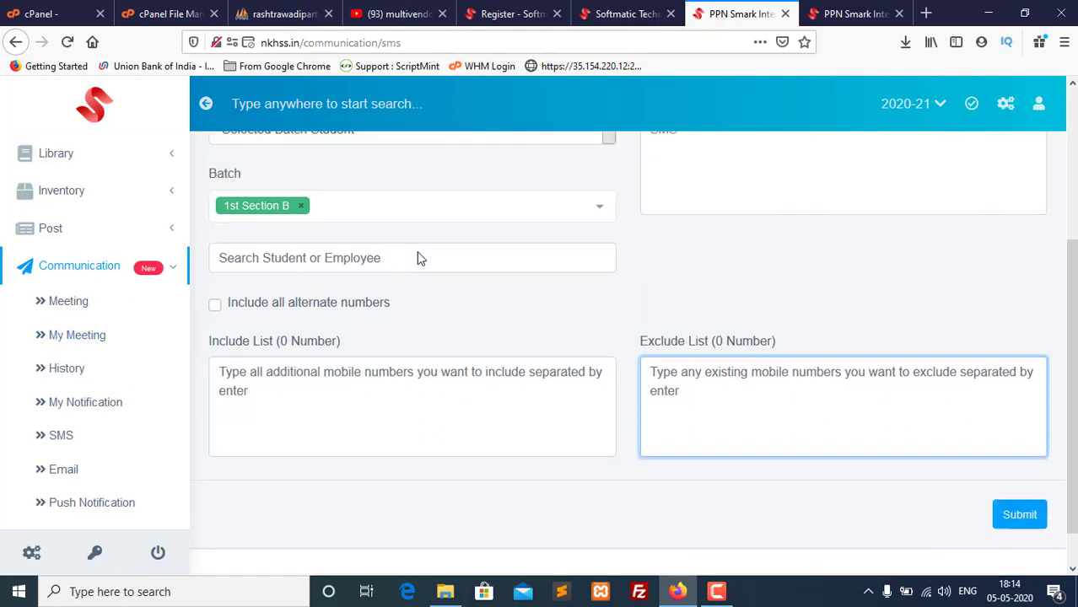
click(695, 378)
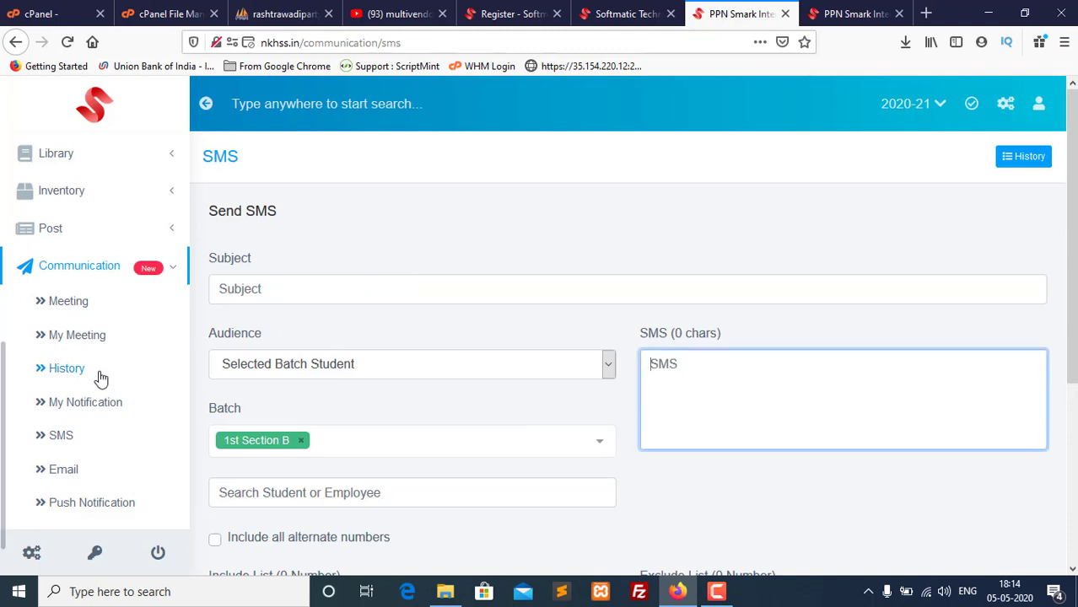
Step: Look through the entries of the Communication, Frontend and Utility modules
scroll(89, 409, down, 1)
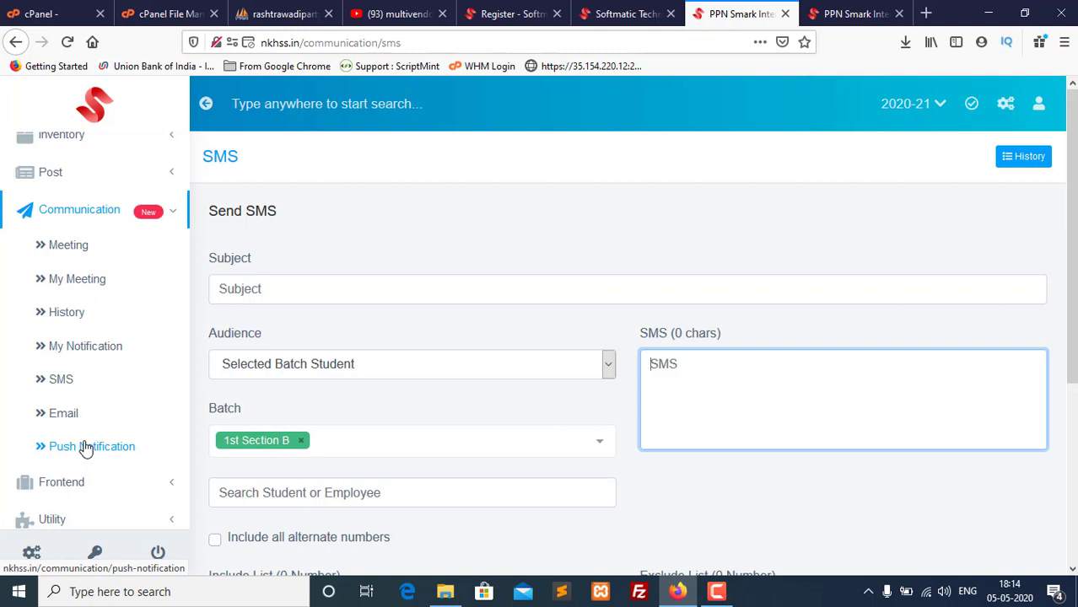
click(89, 211)
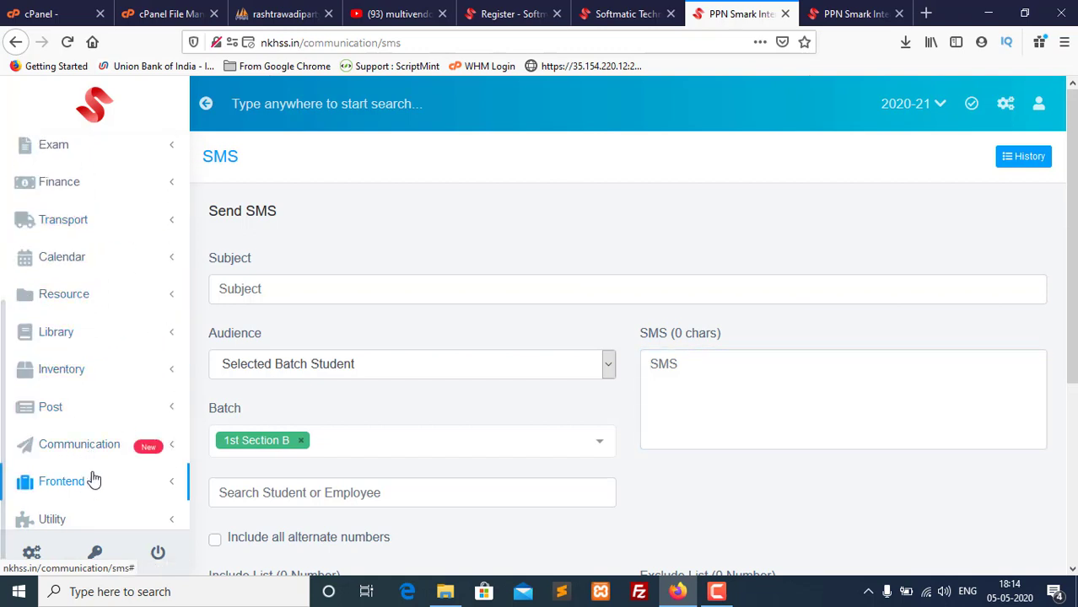
click(51, 445)
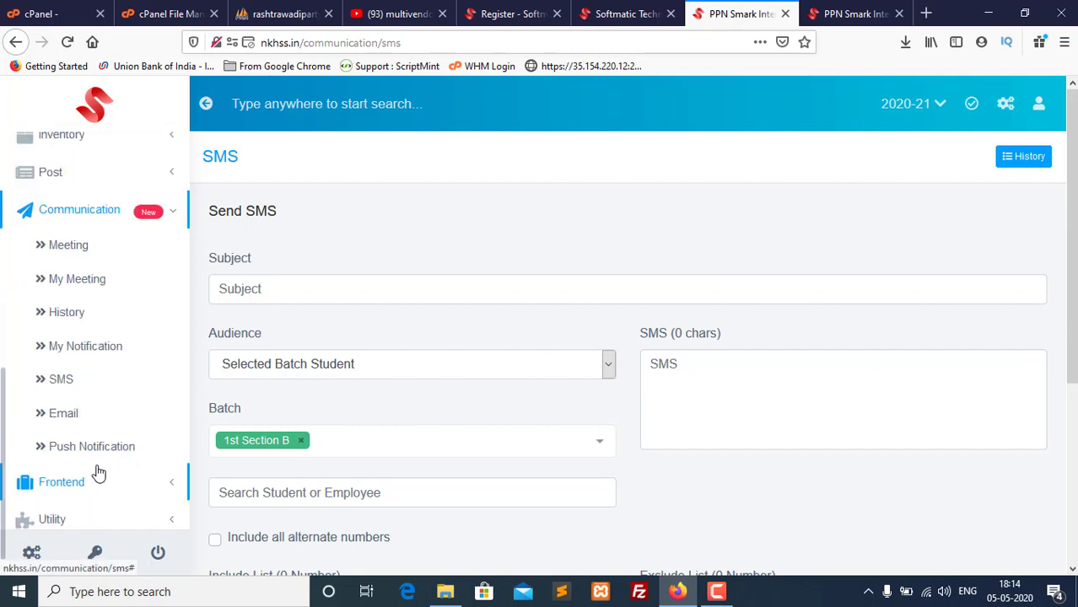
click(120, 212)
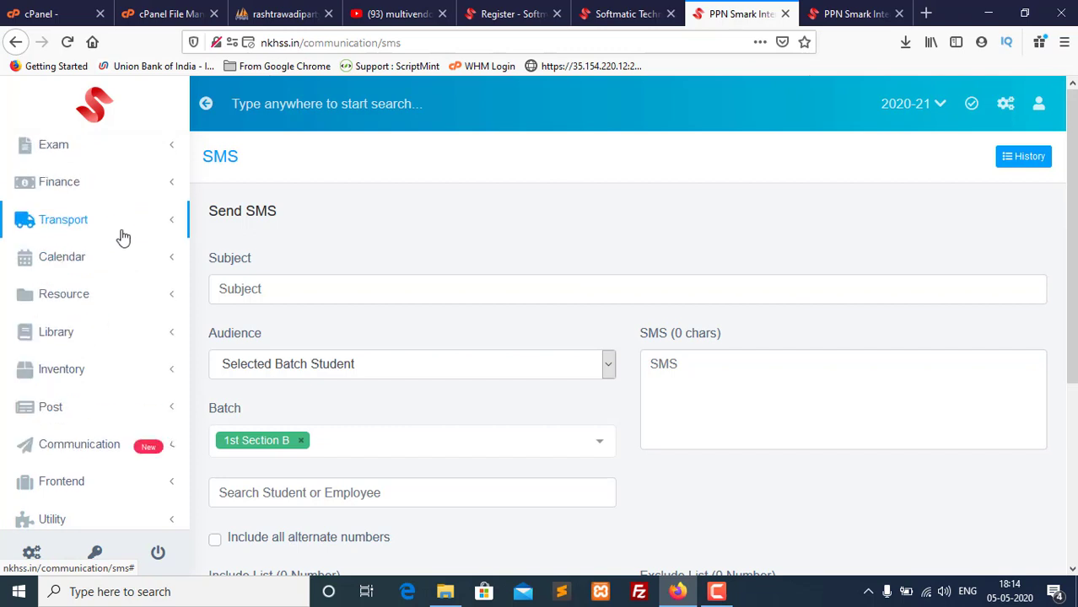
click(96, 487)
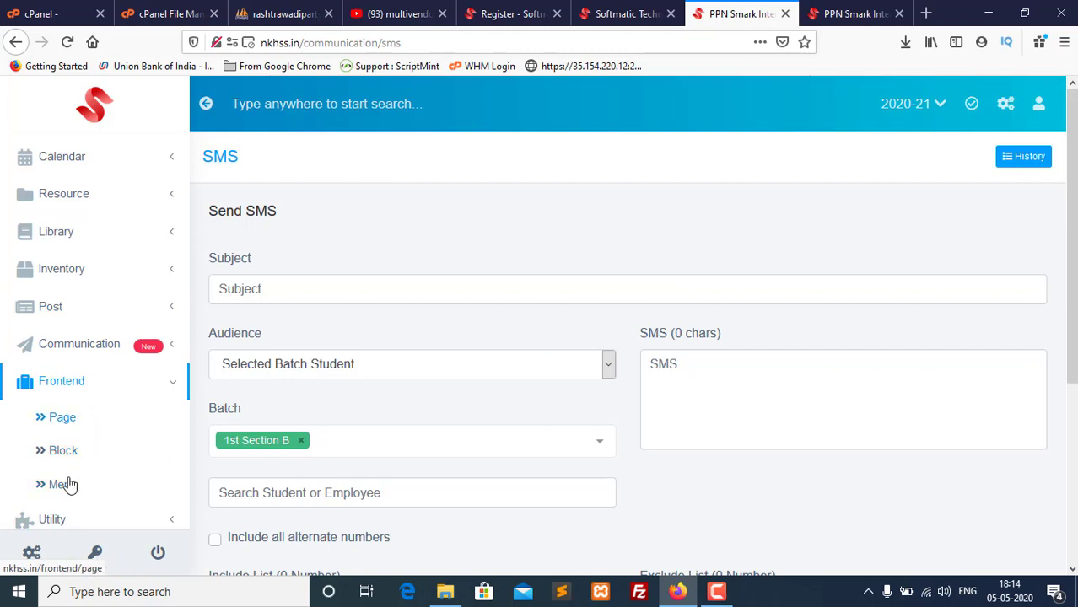
click(53, 521)
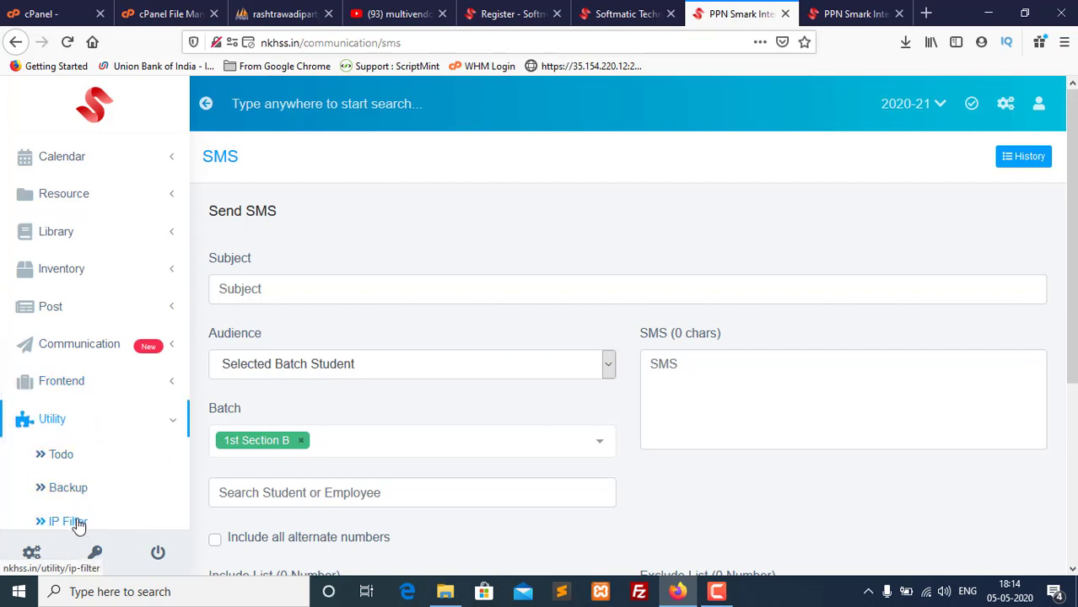
Step: Open the system configuration and review the institute information down to its contact details
click(31, 553)
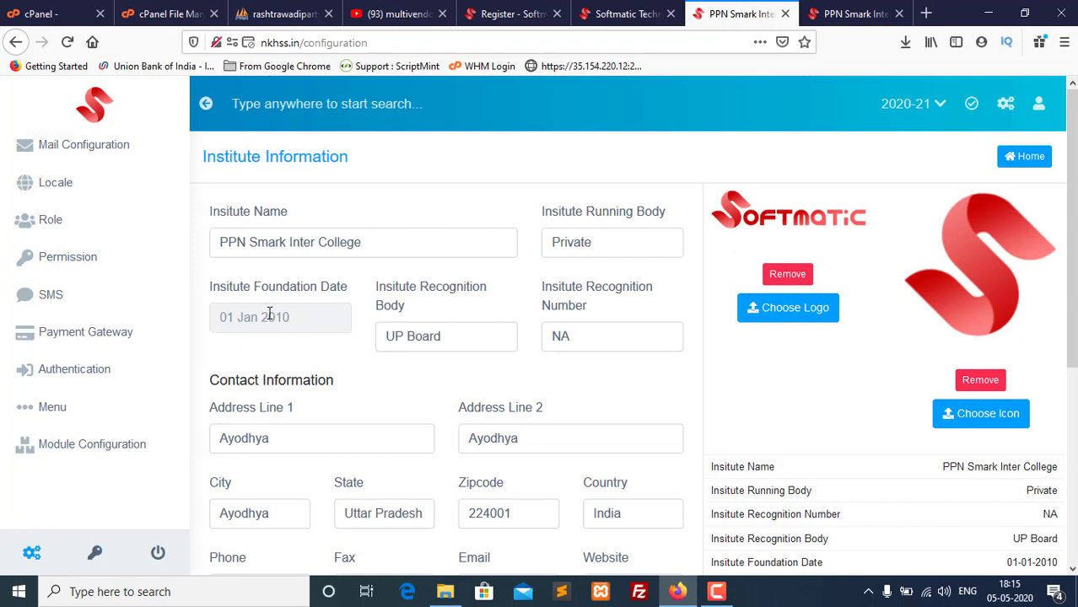
scroll(414, 373, down, 5)
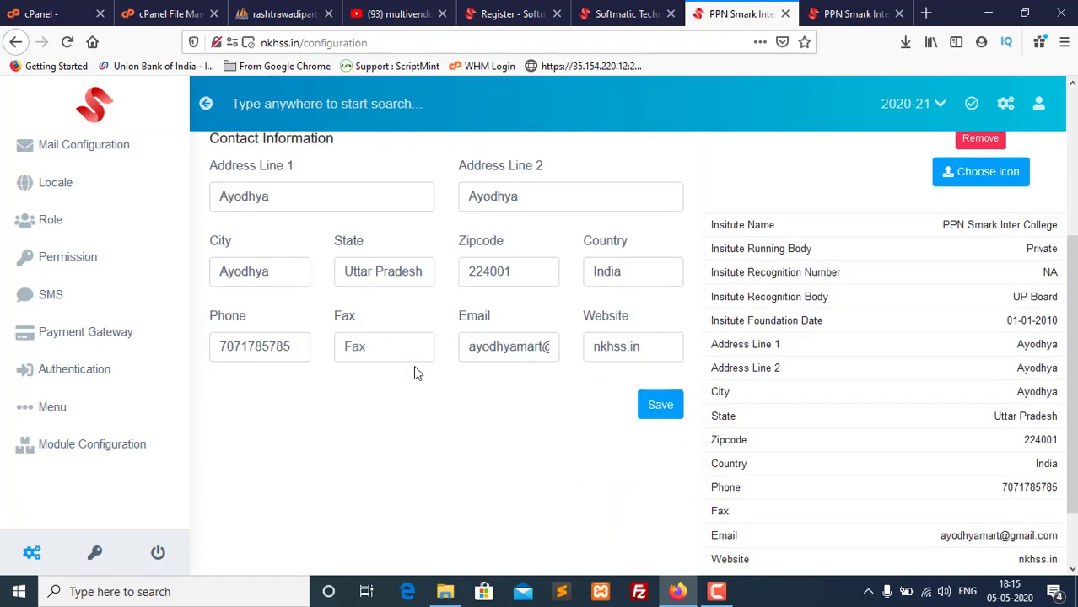
Step: View the configuration's locale list and the list of user roles
scroll(424, 390, up, 4)
scroll(400, 389, up, 2)
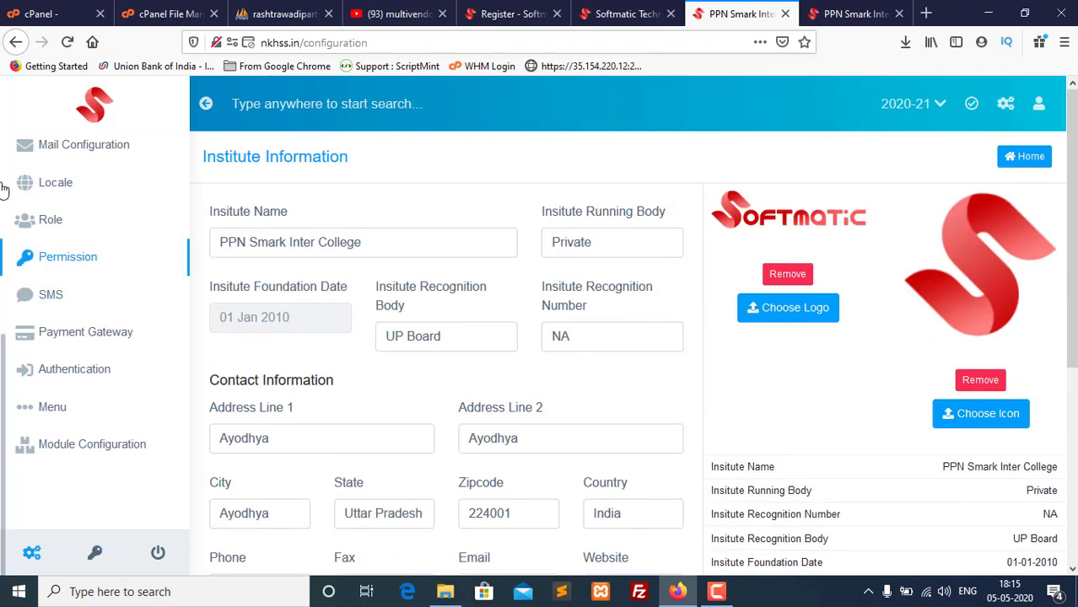
click(56, 182)
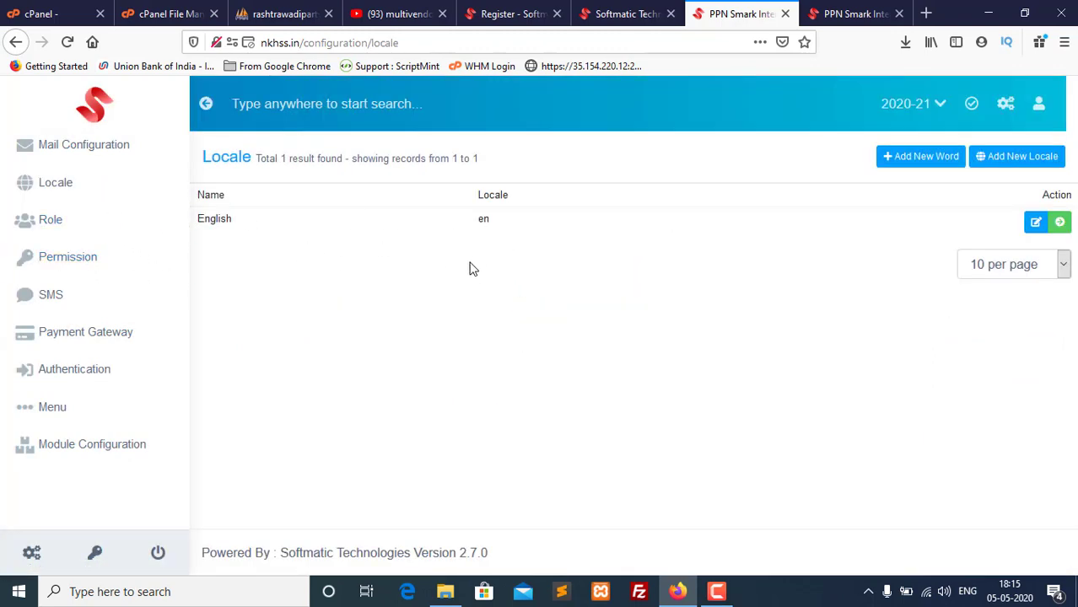
click(23, 222)
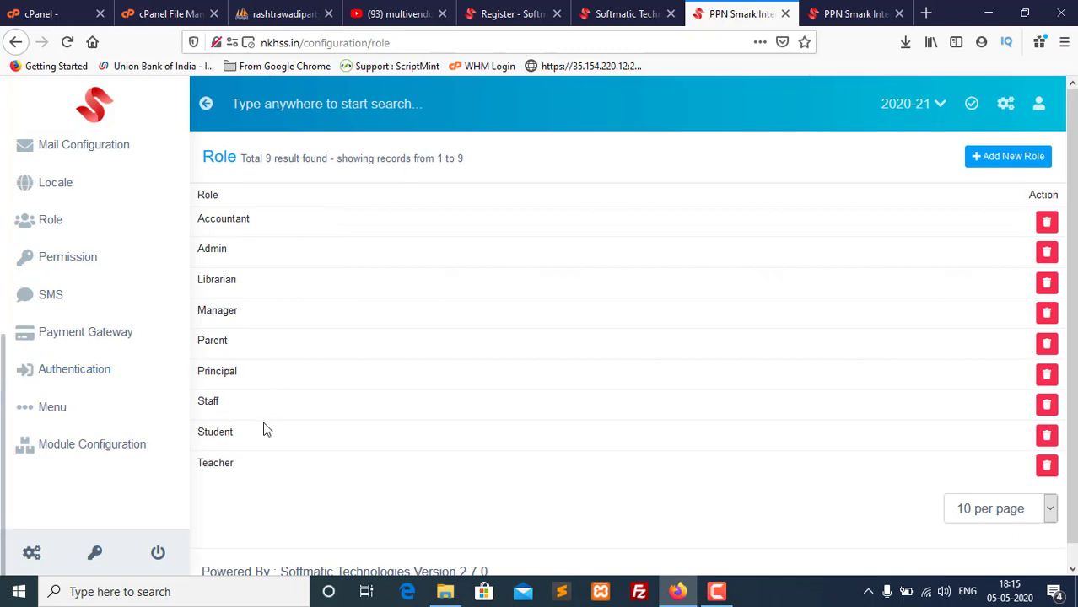
Step: Examine the permission table showing which permissions are assigned to each user role
click(54, 258)
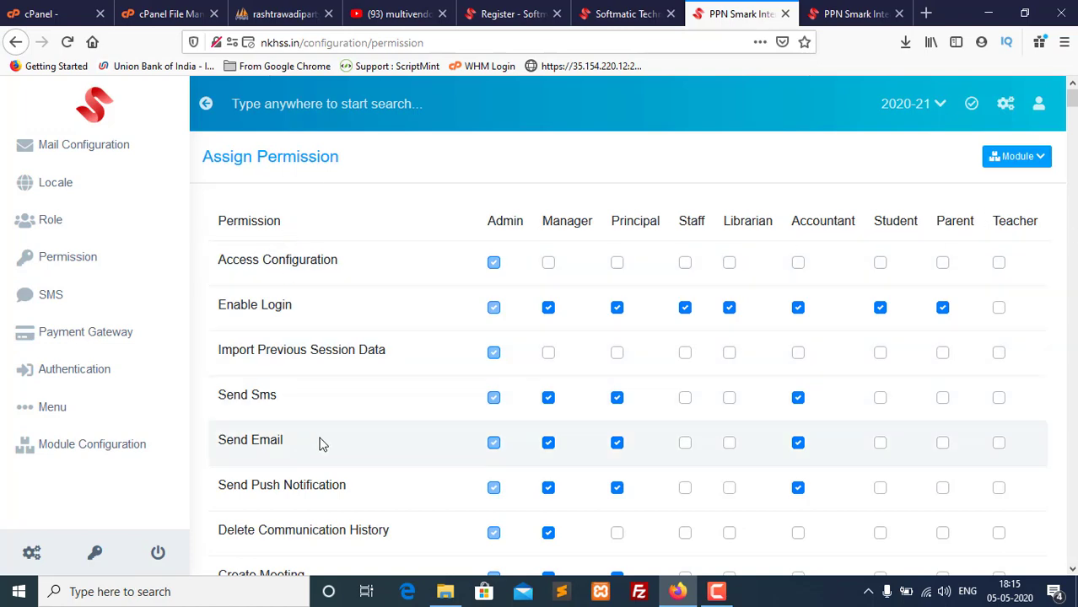
scroll(638, 388, down, 2)
scroll(582, 371, up, 2)
scroll(455, 397, down, 8)
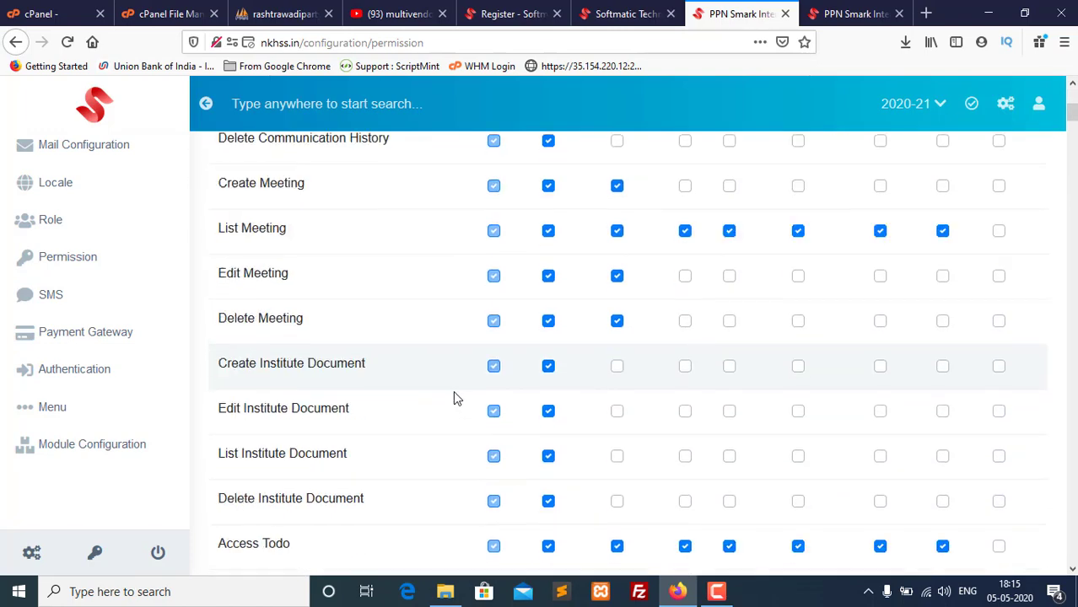
scroll(450, 392, up, 8)
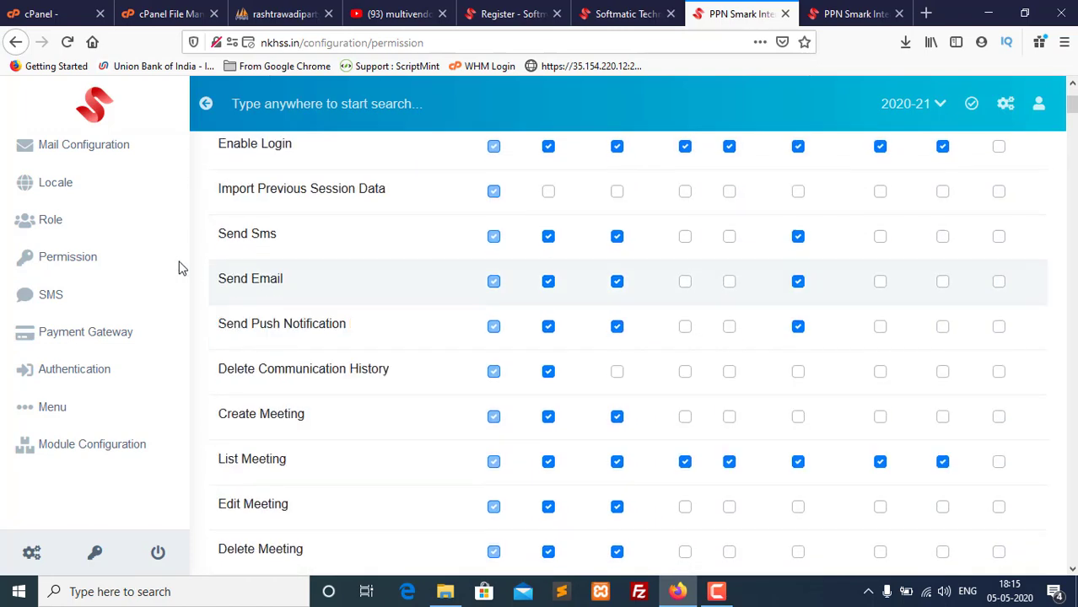
Step: Open the SMS configuration and select Custom as the SMS gateway to show its API fields
click(62, 297)
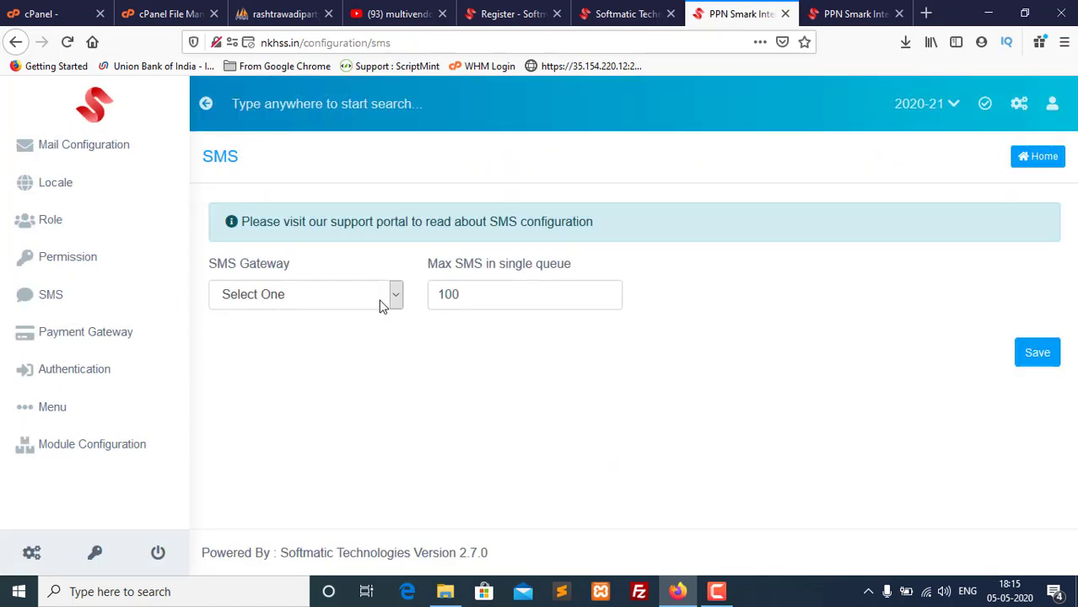
click(357, 301)
click(285, 388)
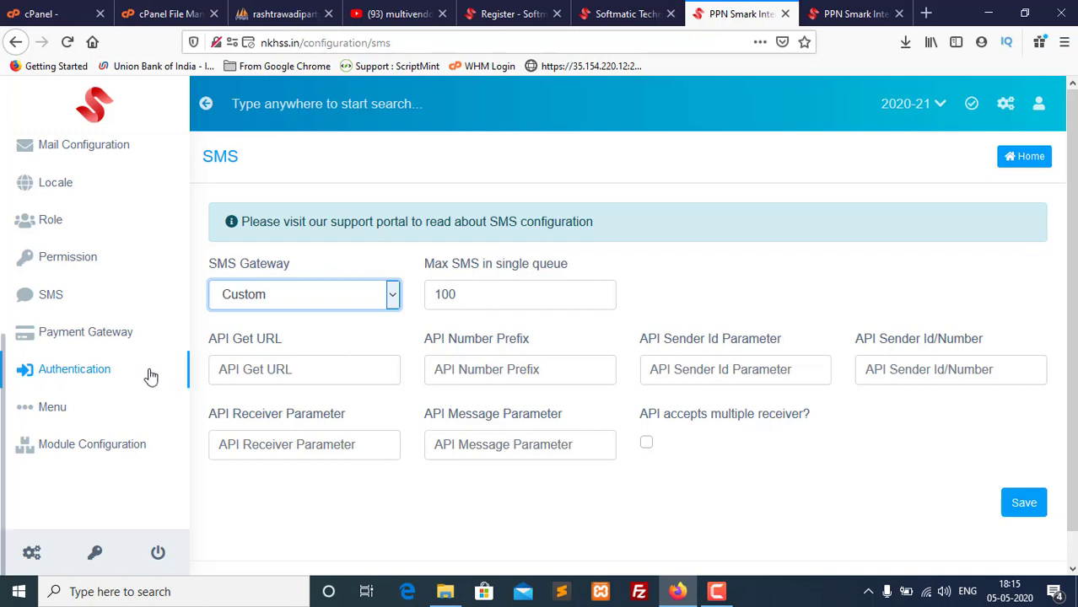
Step: Review the payment gateway options in the configuration
click(108, 341)
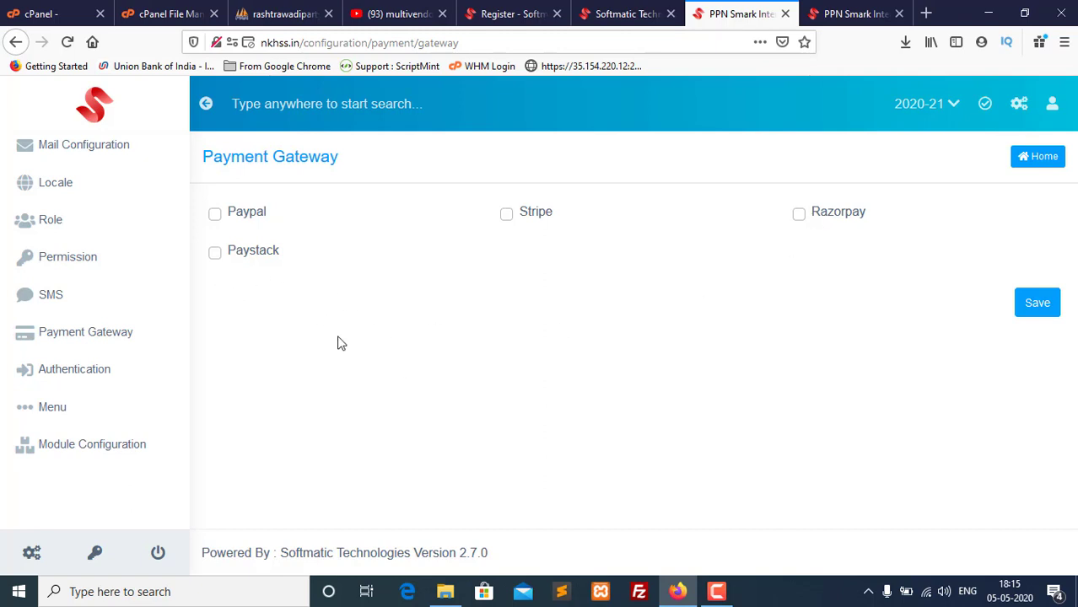
drag(336, 342, 217, 243)
click(775, 330)
Step: Review the authentication settings and the module entries in the menu configuration
click(57, 377)
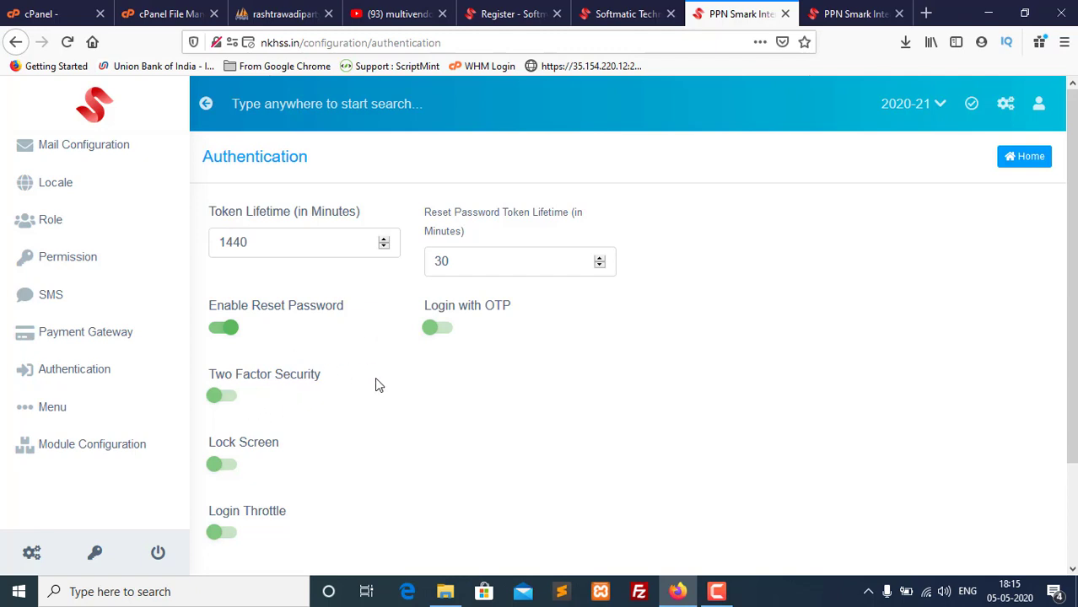
scroll(271, 411, down, 2)
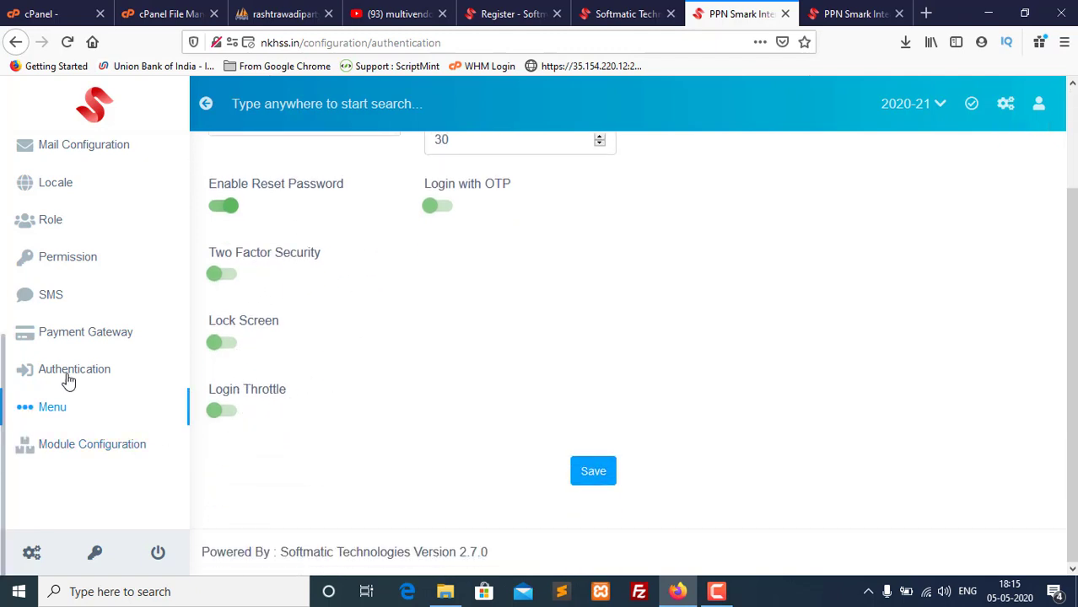
click(67, 420)
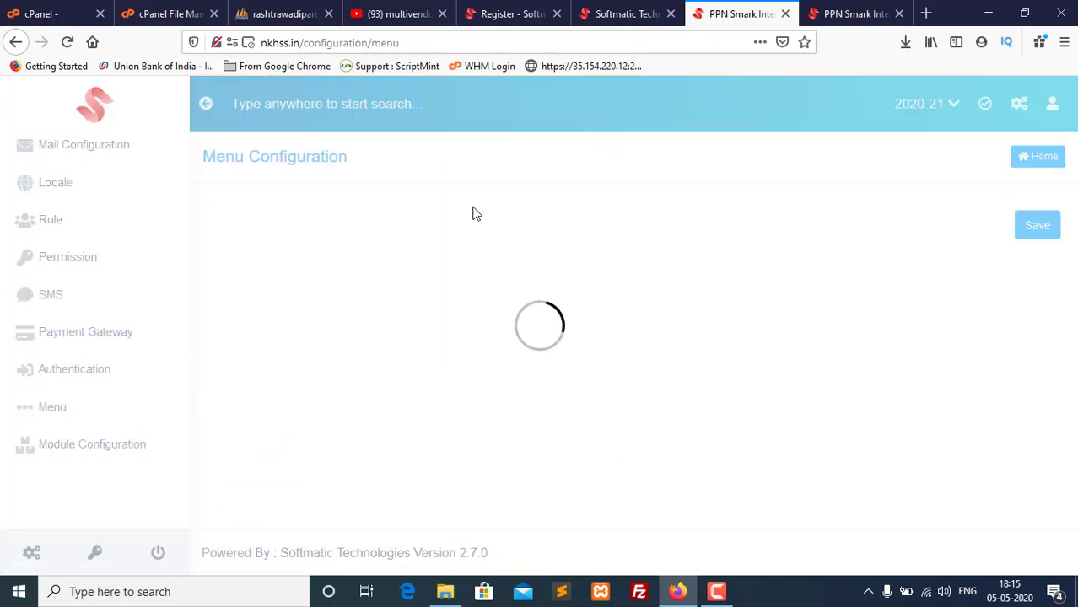
scroll(544, 288, down, 3)
scroll(544, 289, down, 20)
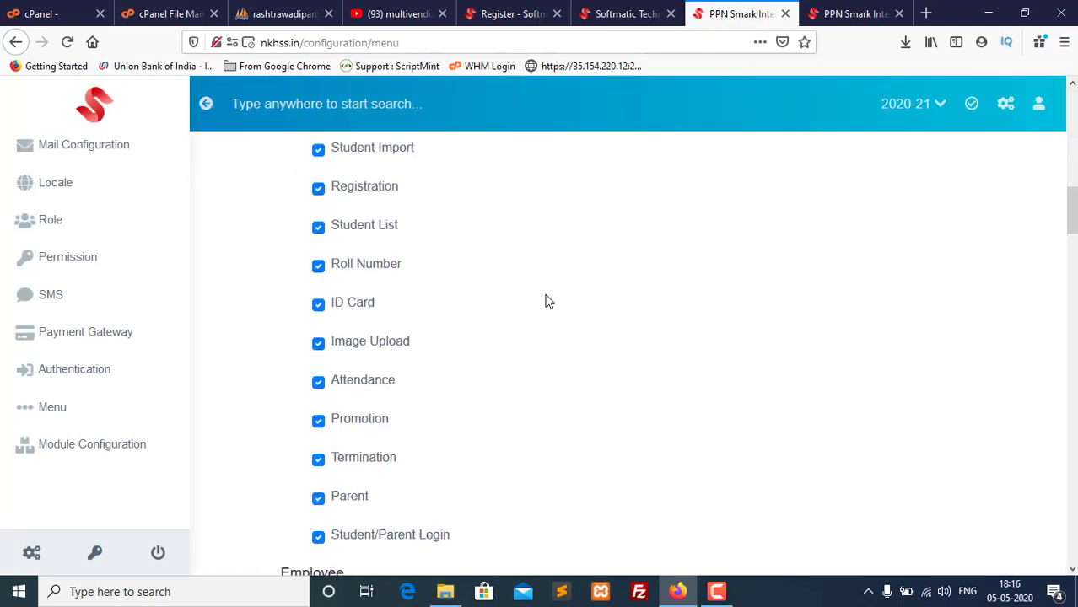
Step: Open the module configuration and look through its sections, from Reception and Academic through Transport, Library and Calendar
click(67, 447)
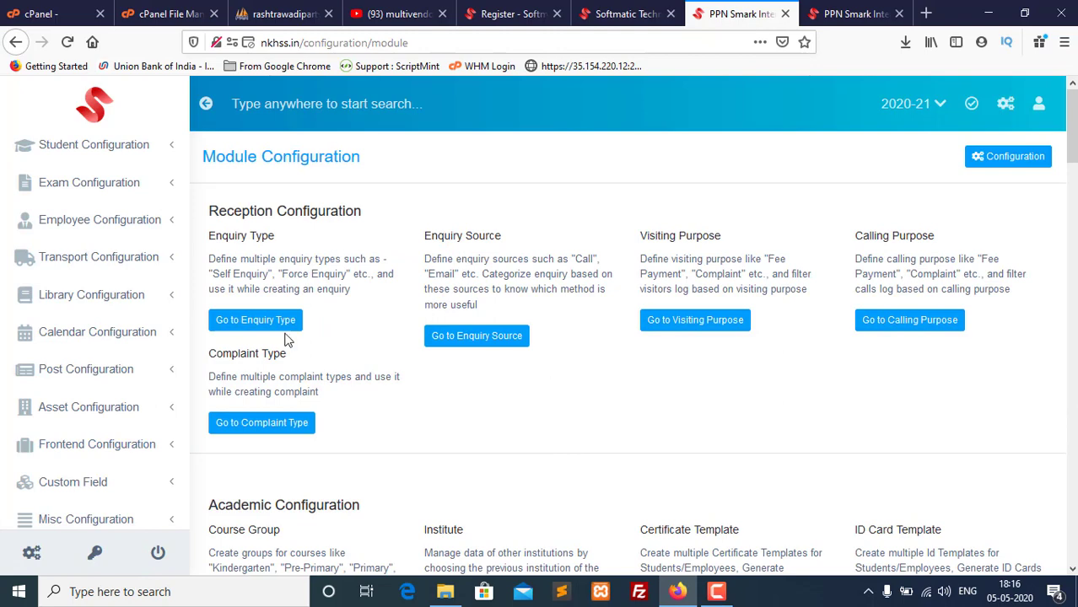
drag(314, 236, 208, 236)
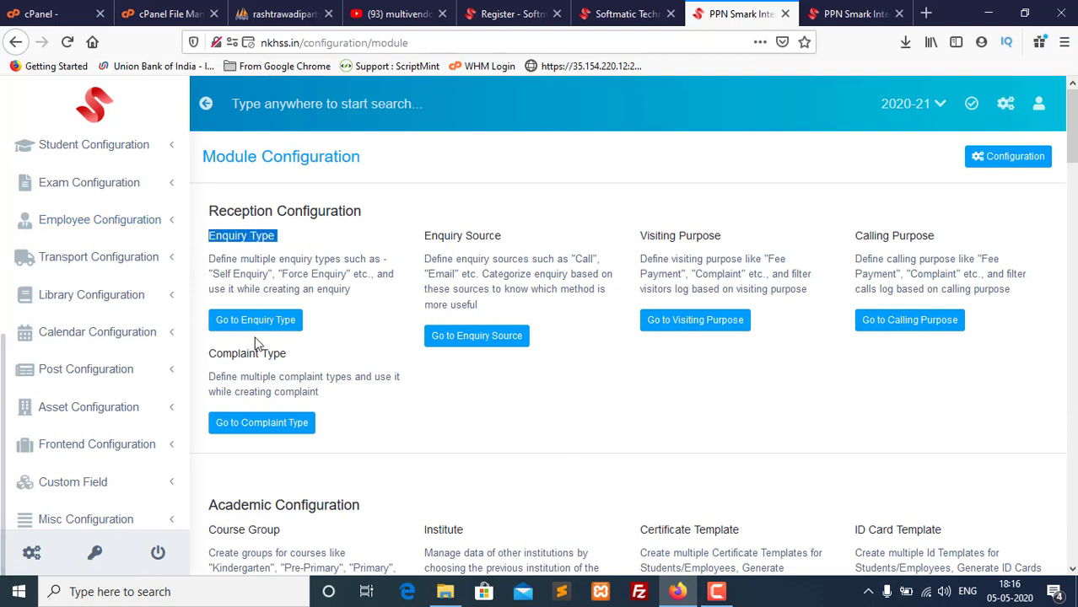
drag(516, 258, 426, 234)
drag(638, 237, 754, 245)
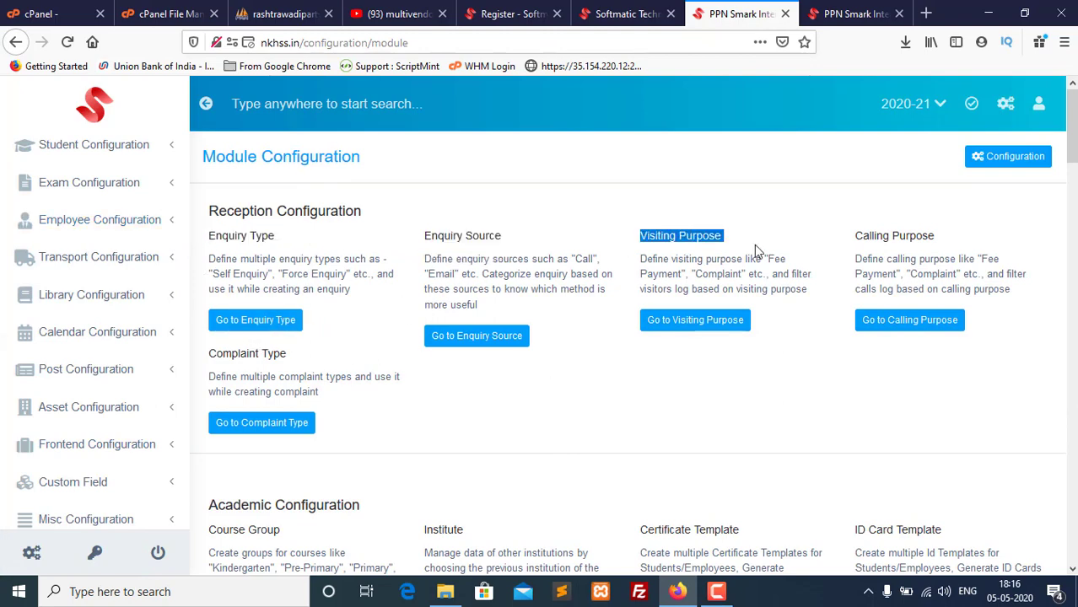
scroll(438, 389, down, 15)
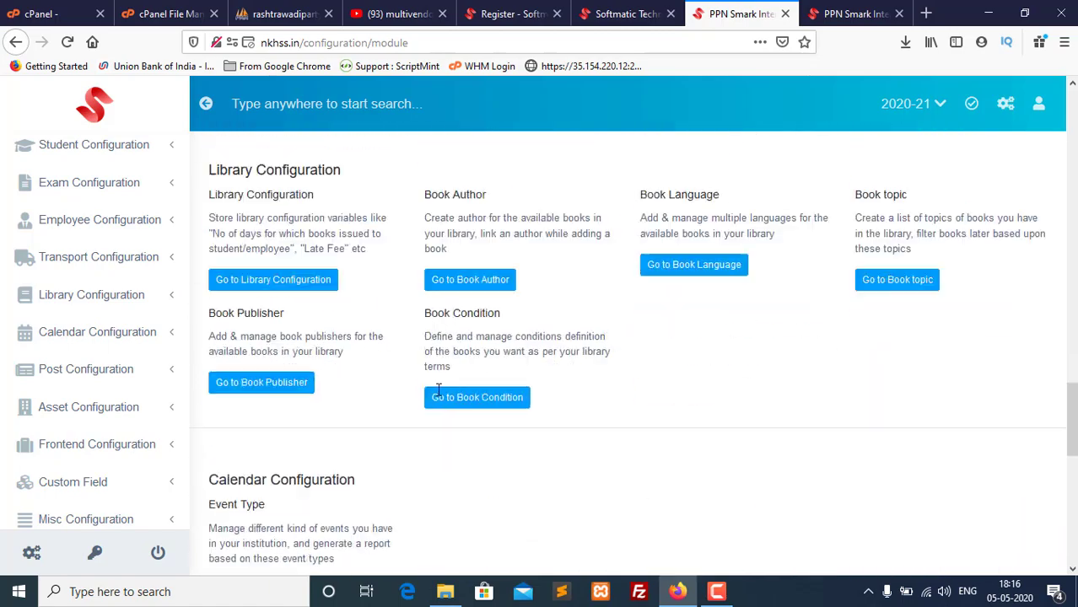
scroll(438, 393, down, 5)
scroll(531, 396, up, 10)
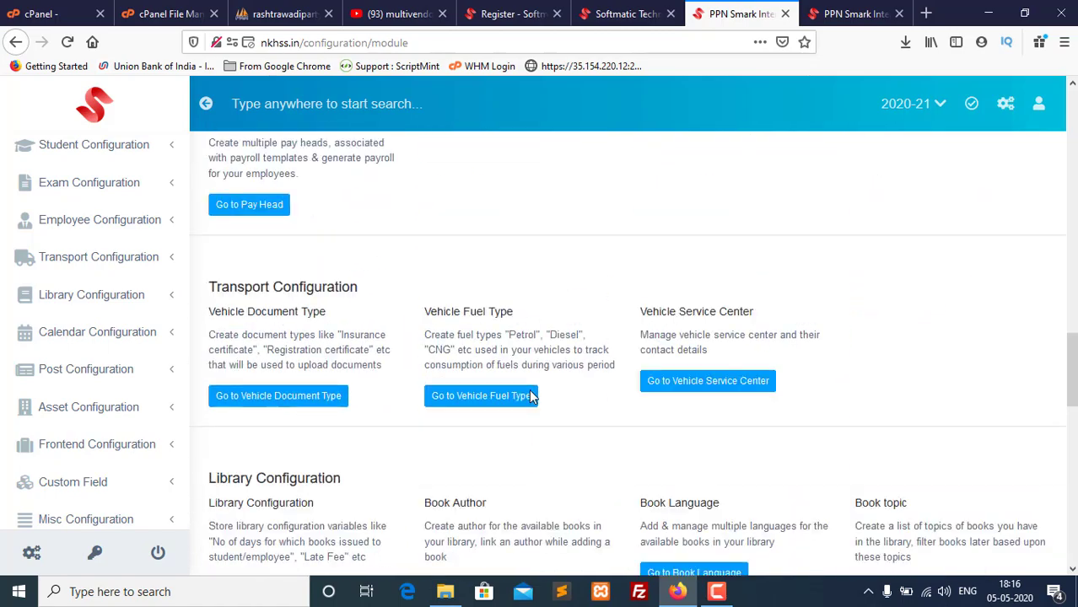
scroll(531, 396, up, 15)
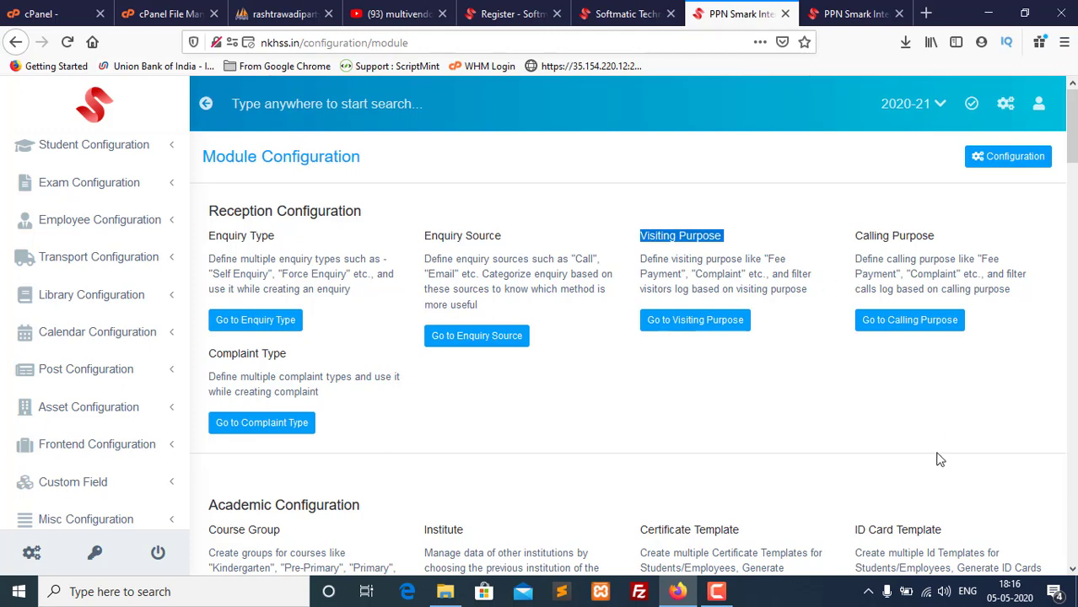
click(716, 592)
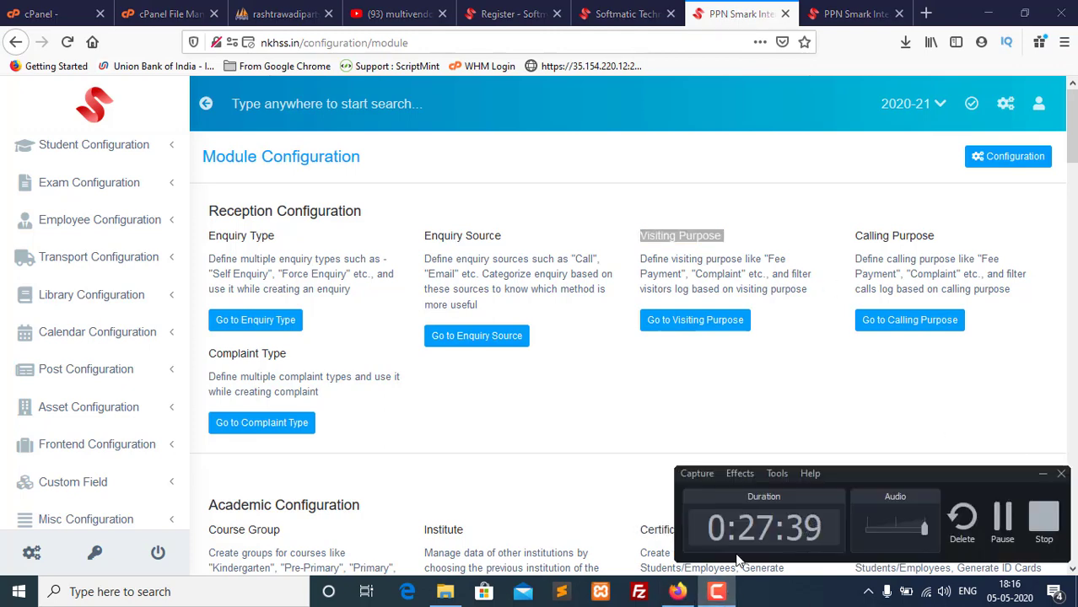